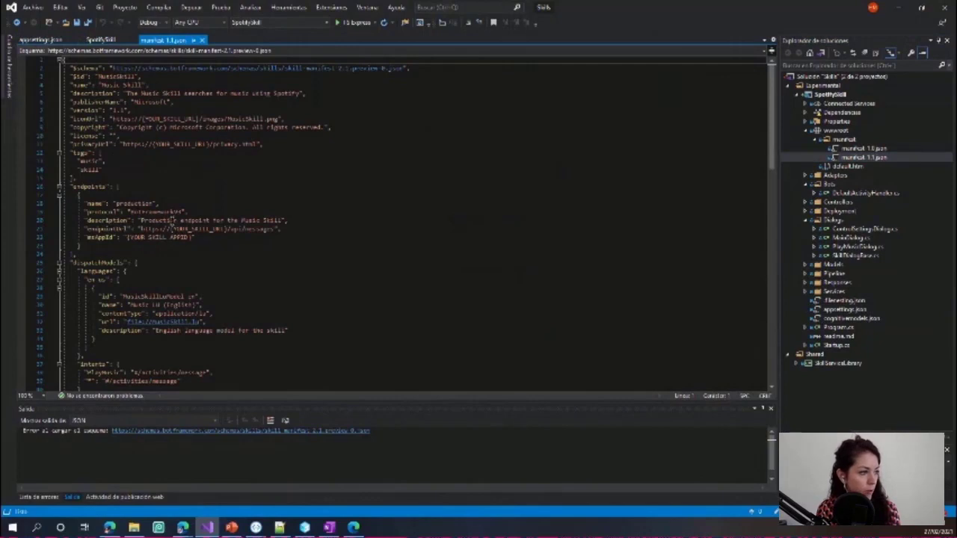
Step: Examine the skill URL and app ID placeholders in manifest-1.1.json and the Microsoft app ID and password entries in appsettings.json
drag(166, 229, 227, 229)
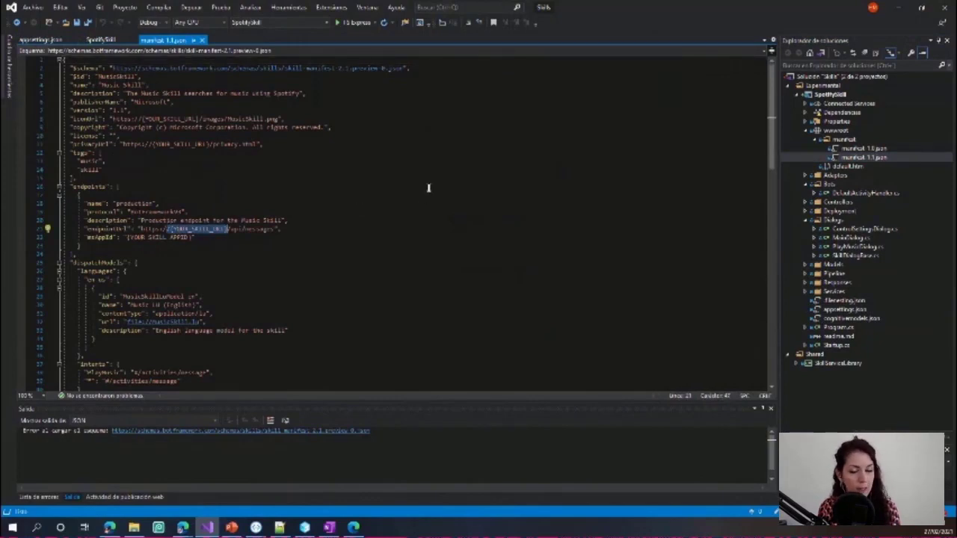
scroll(206, 271, down, 1)
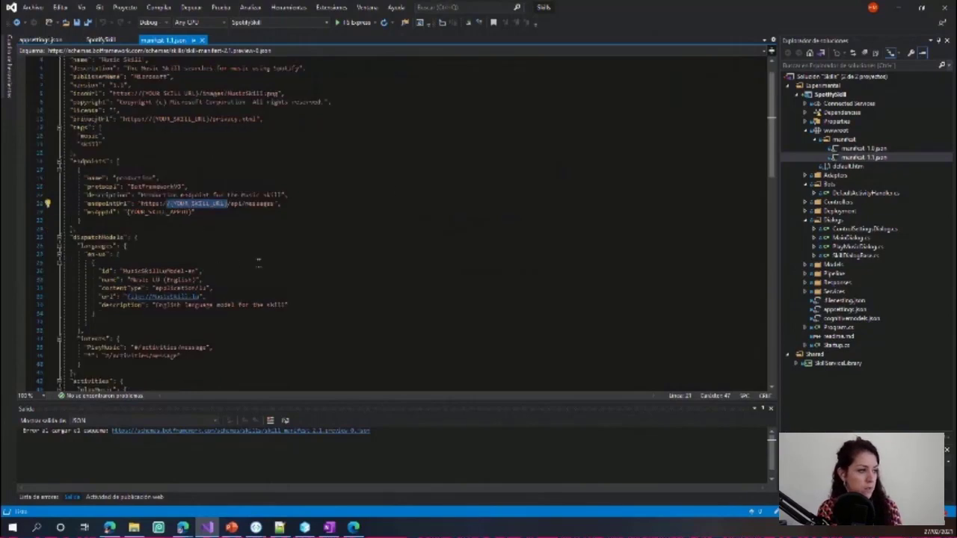
drag(127, 212, 191, 213)
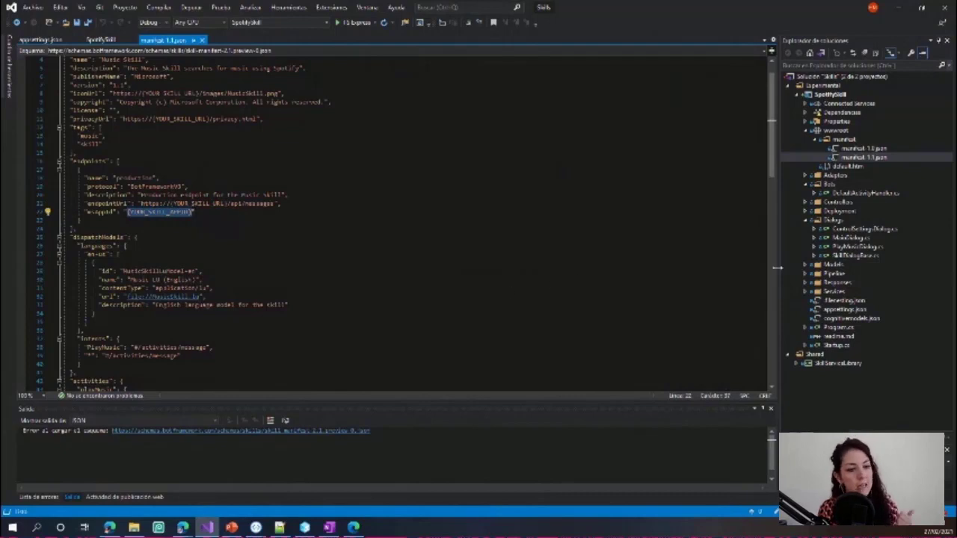
double_click(847, 308)
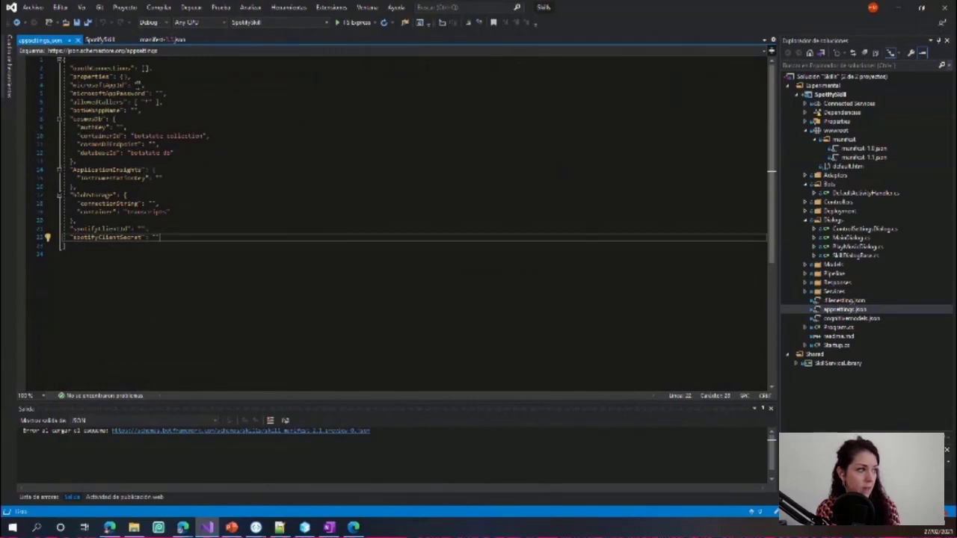
click(138, 79)
click(139, 84)
click(159, 93)
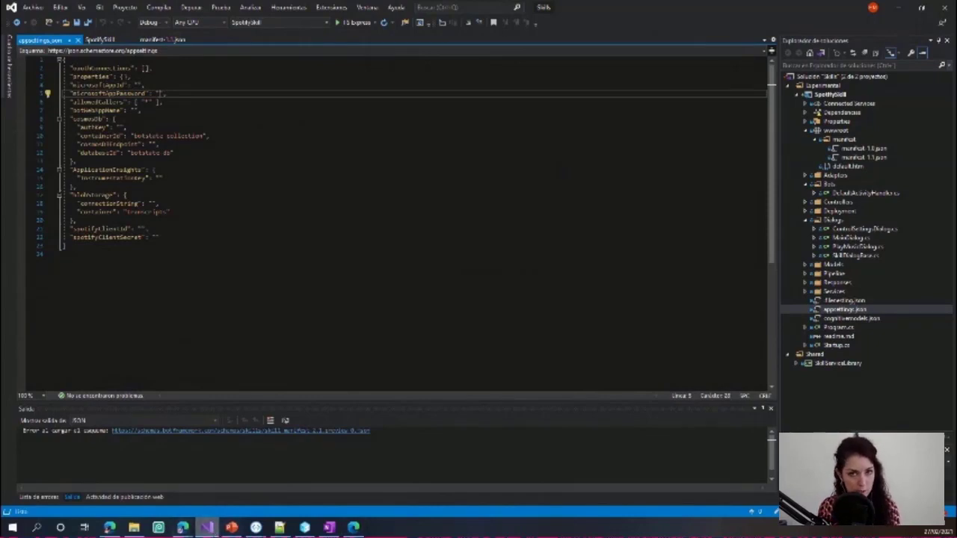
Step: Switch to the Azure portal and copy the URL of the skills-demot-test App Service
mouse_move(207, 528)
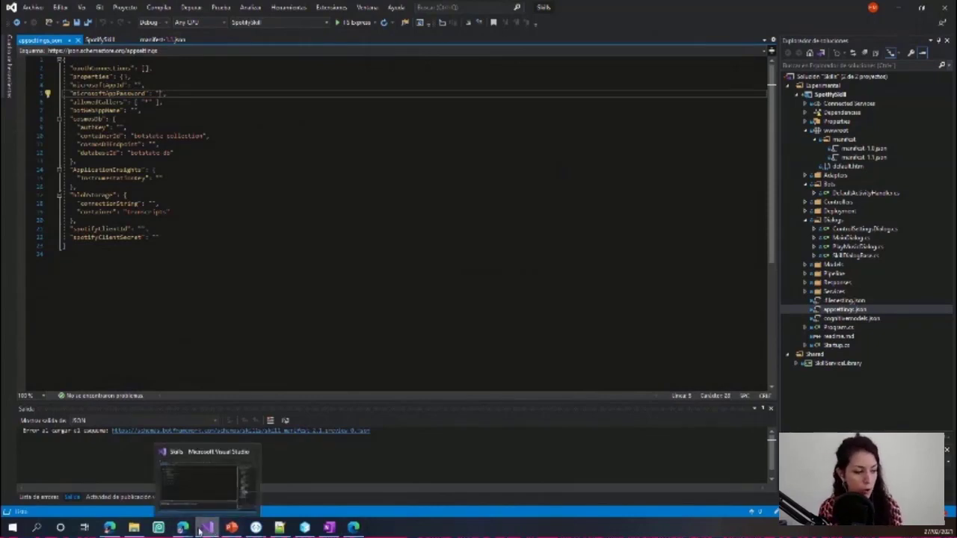
click(222, 496)
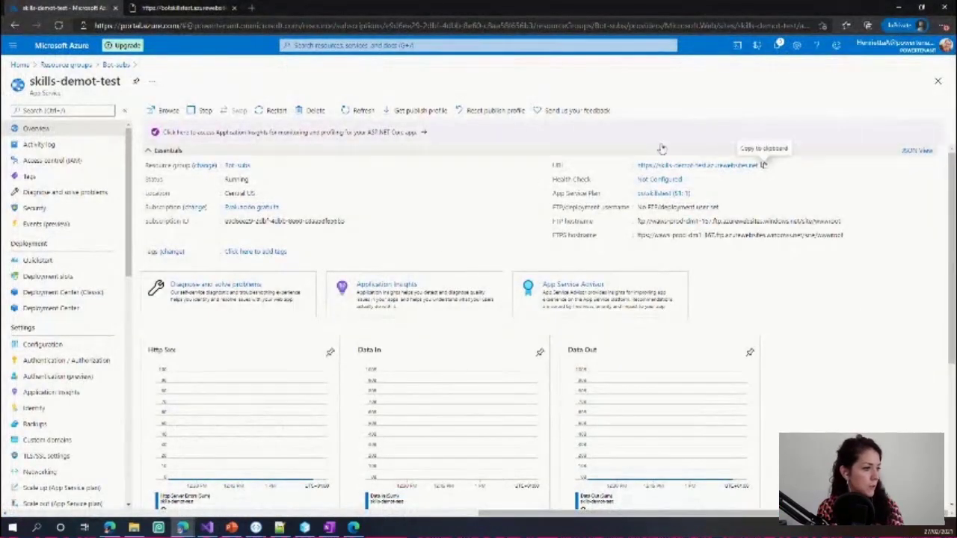
click(764, 165)
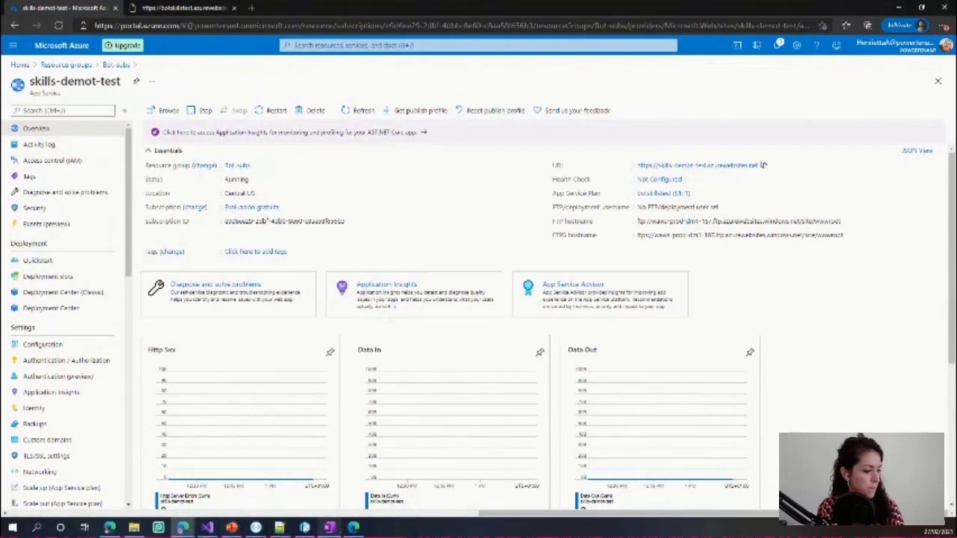
click(207, 528)
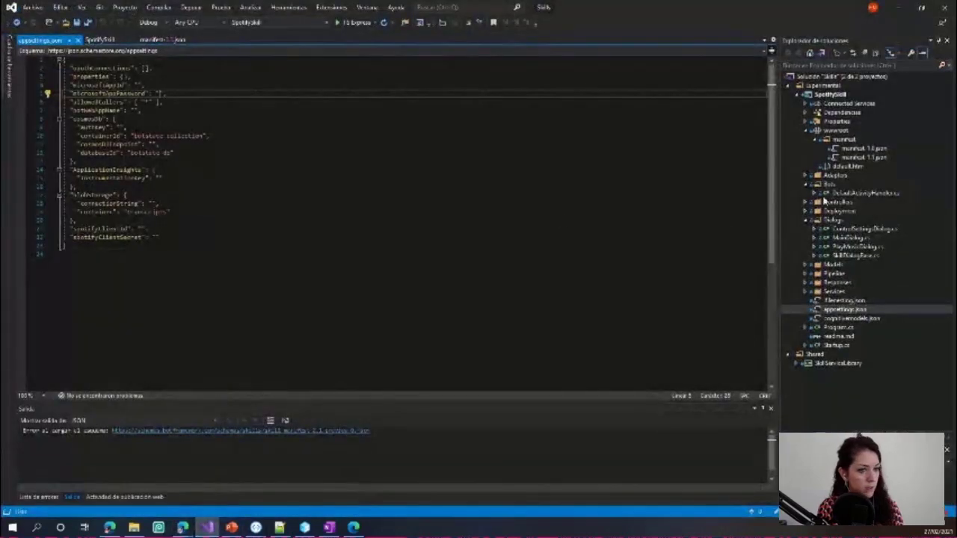
double_click(867, 157)
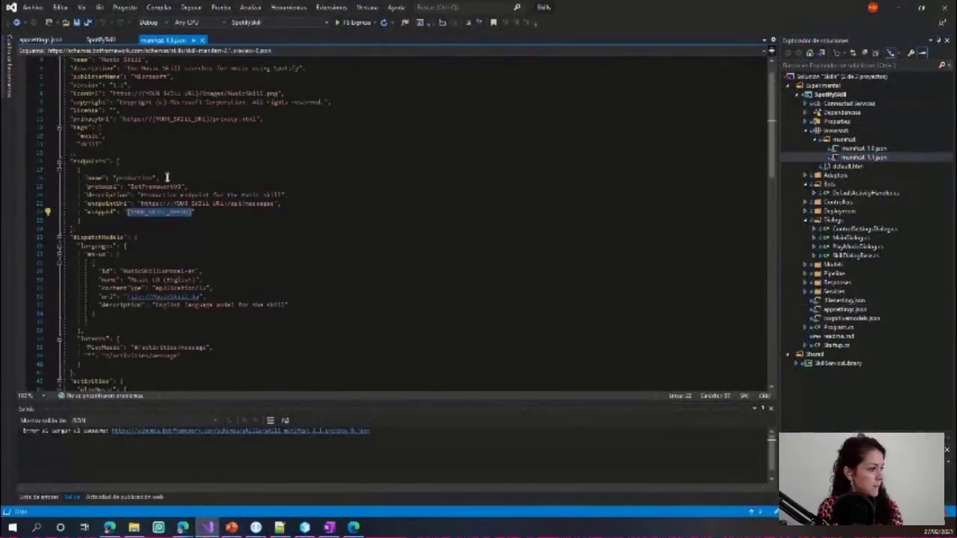
click(161, 209)
drag(170, 203, 229, 203)
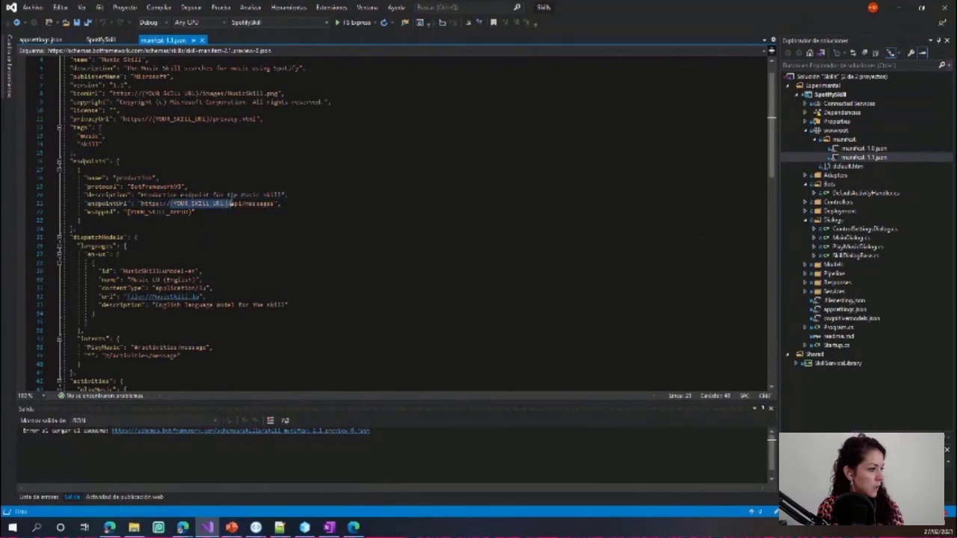
key(BackSpace)
key(BackSpace)
key(BackSpace)
key(BackSpace)
key(BackSpace)
key(BackSpace)
key(BackSpace)
key(BackSpace)
key(BackSpace)
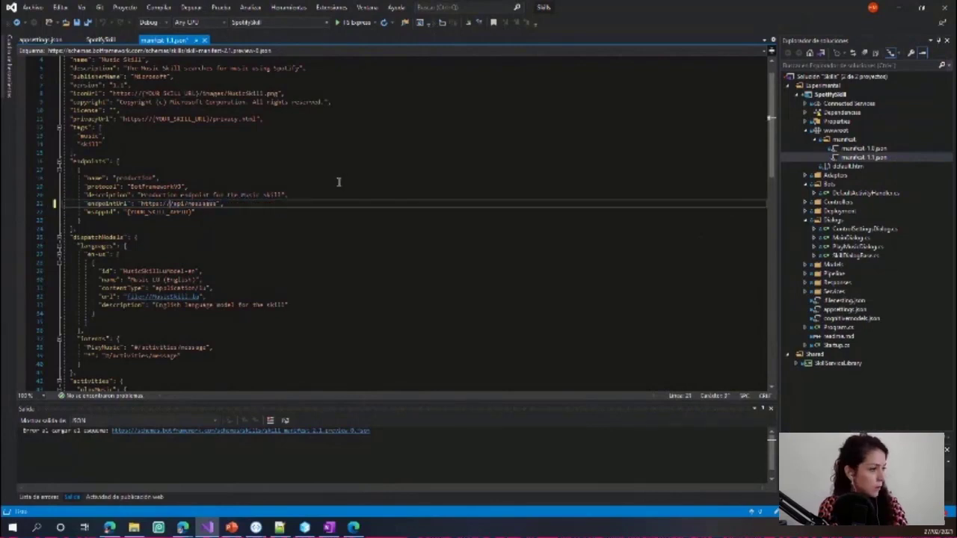
key(ctrl+v)
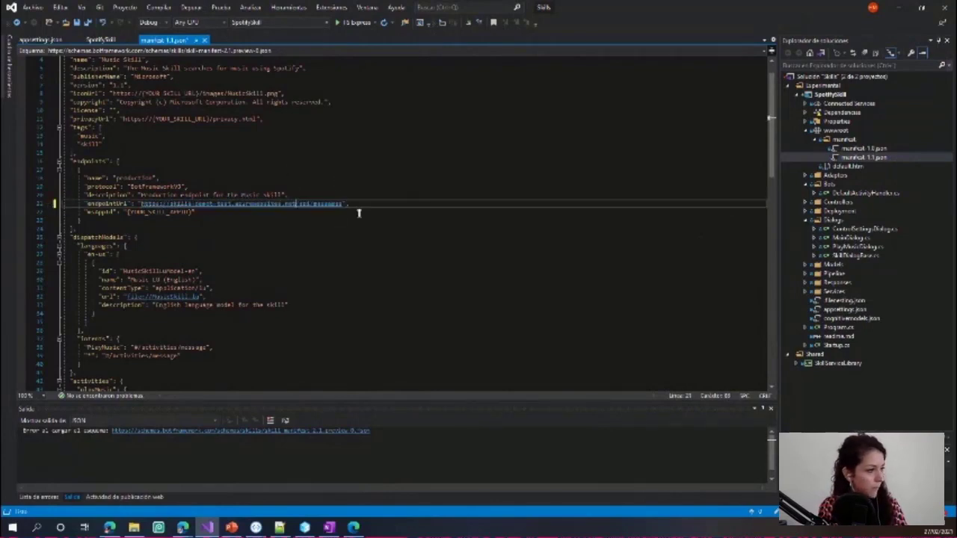
key(Down)
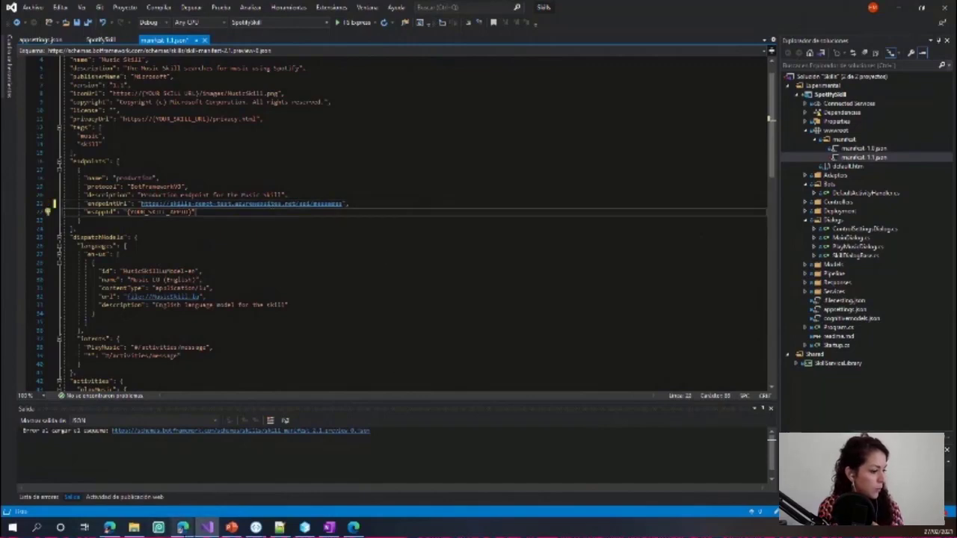
Step: Return to the Azure portal and check the App Service's authentication and configuration pages for the app credentials
mouse_move(182, 527)
click(236, 486)
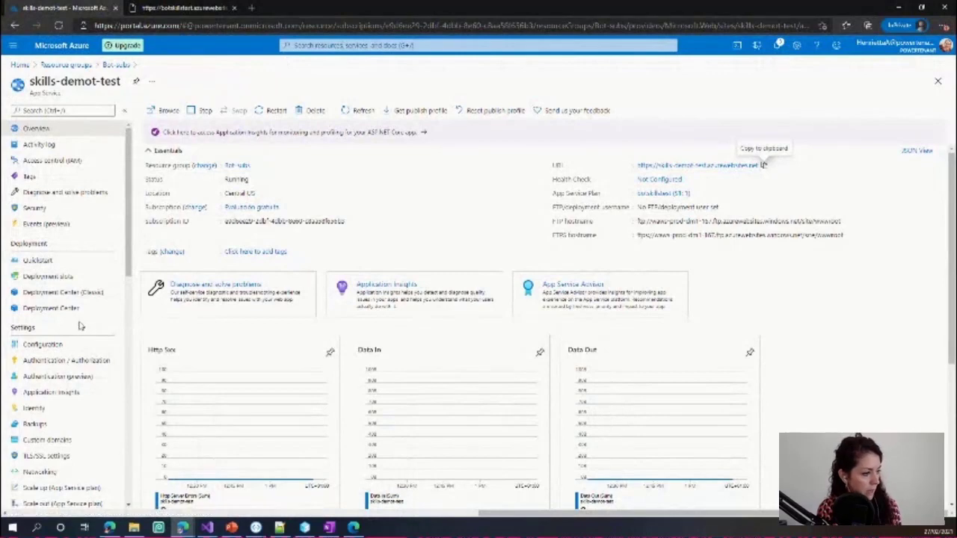
click(62, 362)
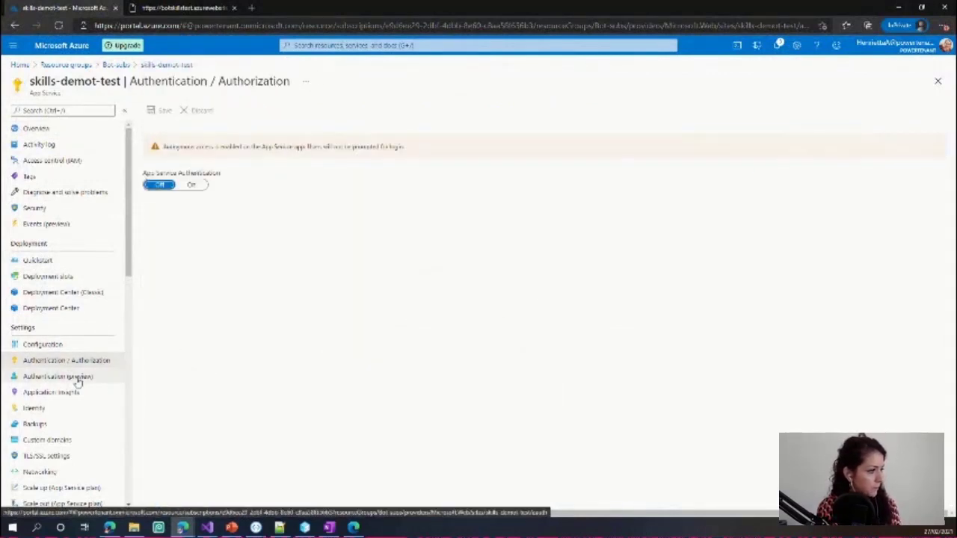
click(82, 376)
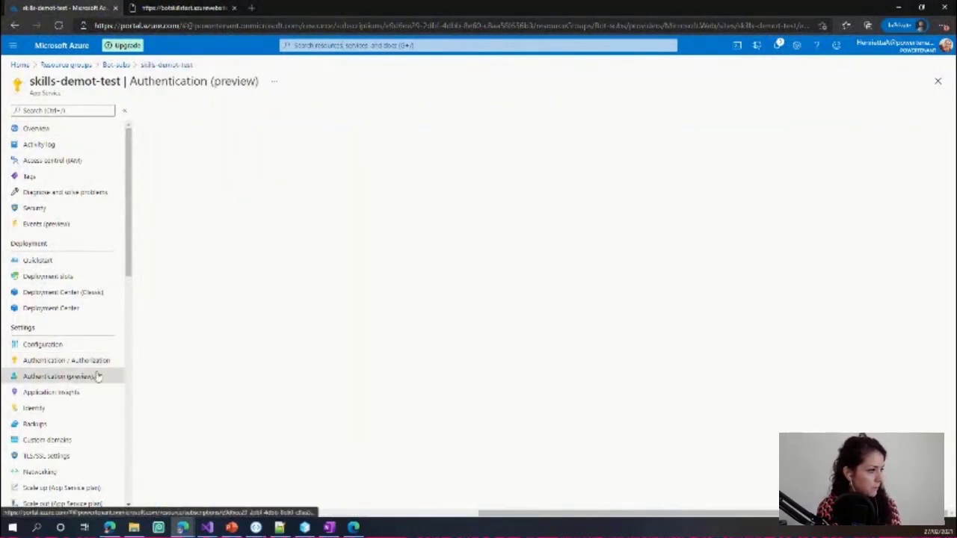
click(44, 345)
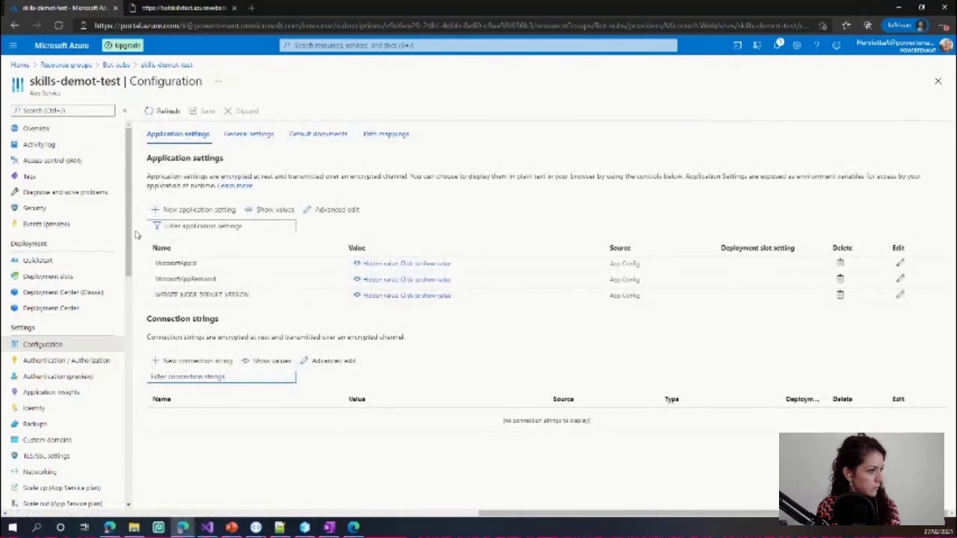
Step: Refresh the Bot-subs resource group and open the app registration management from the skills-demot-test Web App Bot's configuration
click(118, 65)
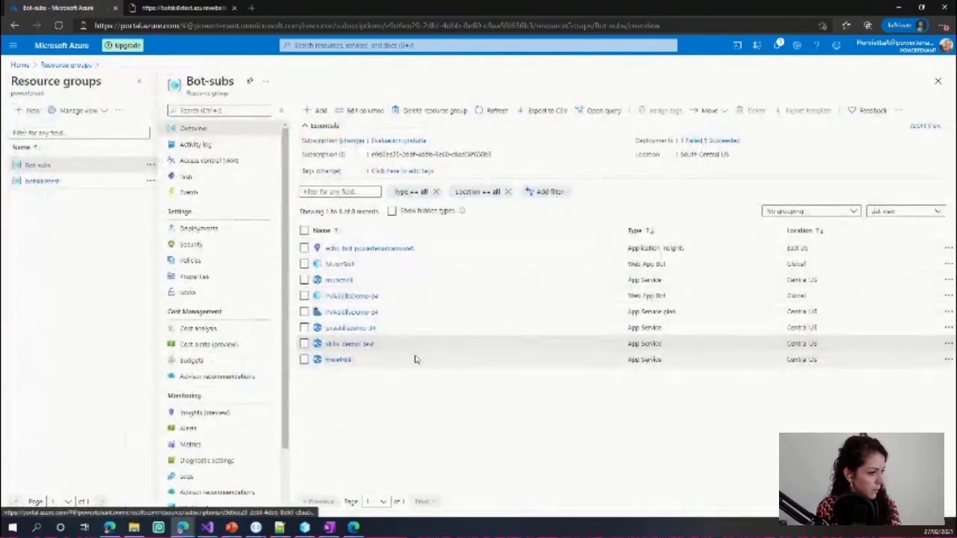
click(500, 112)
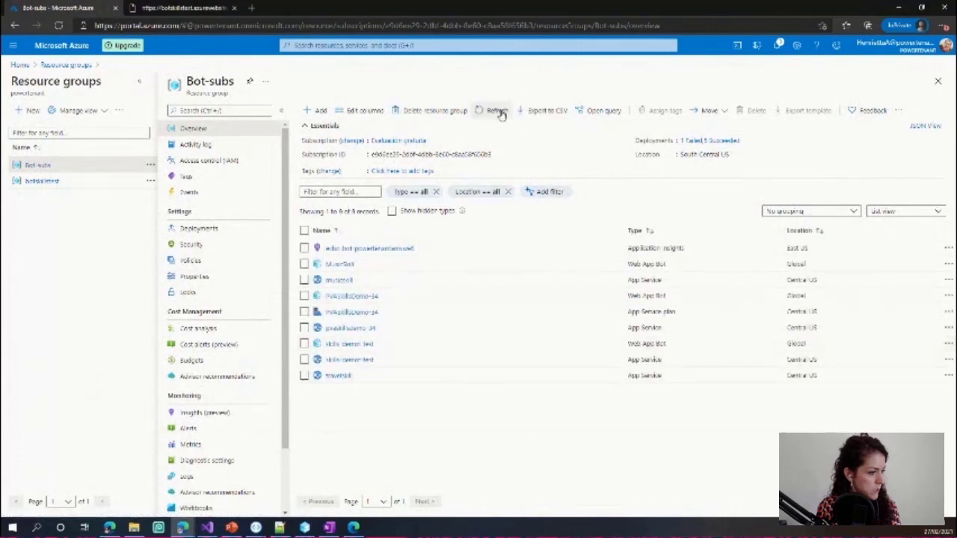
click(358, 344)
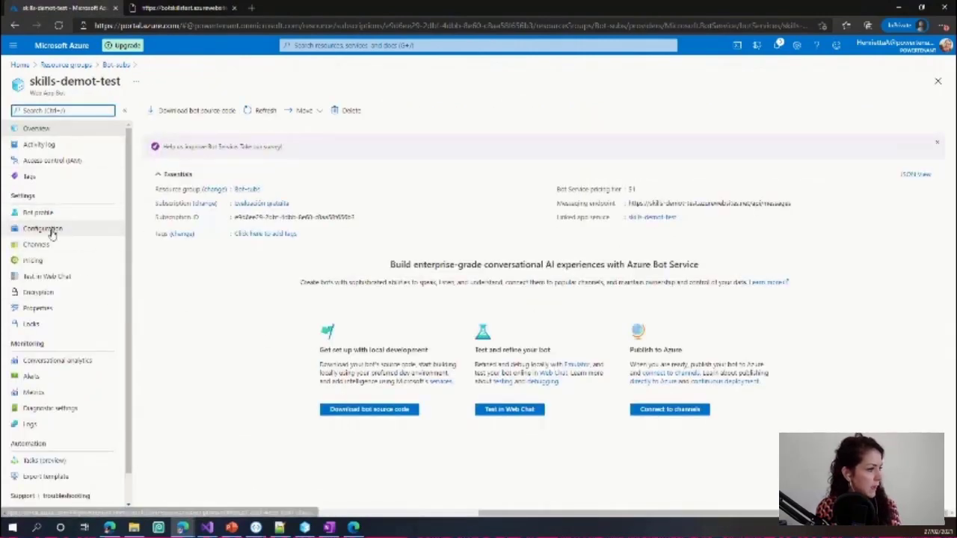
click(50, 232)
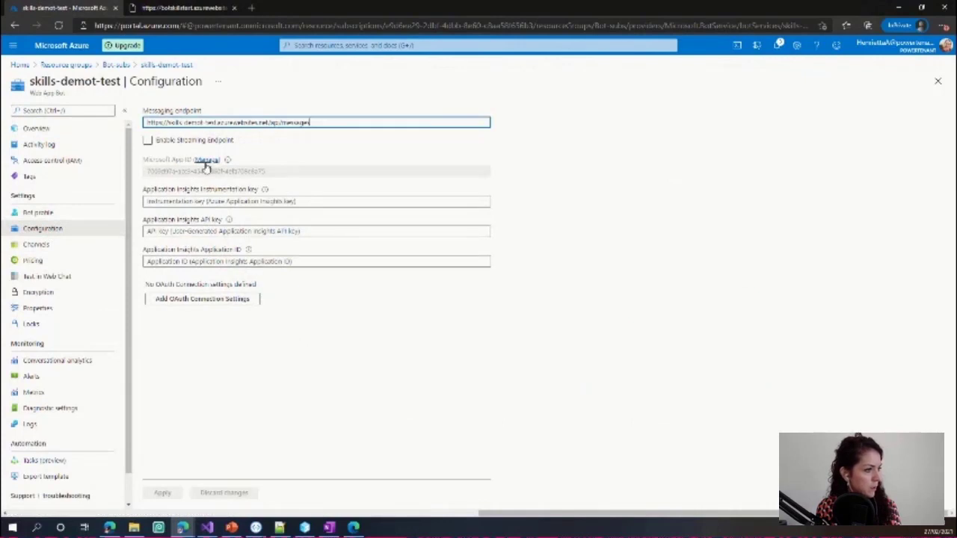
click(206, 160)
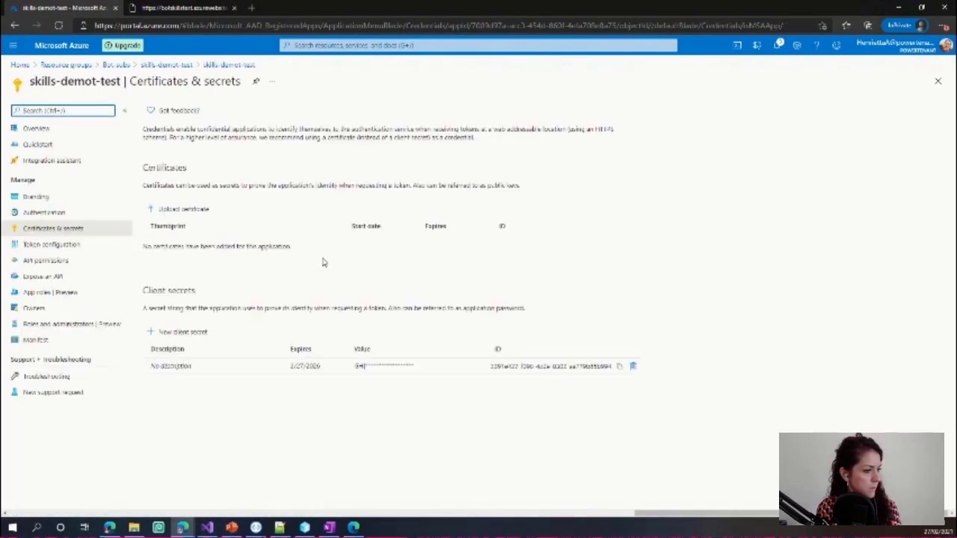
click(43, 213)
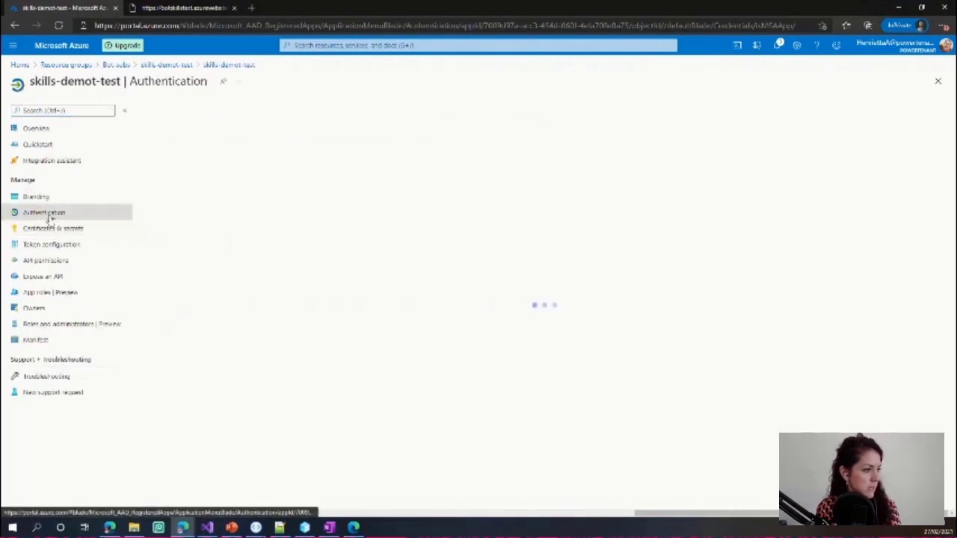
click(43, 198)
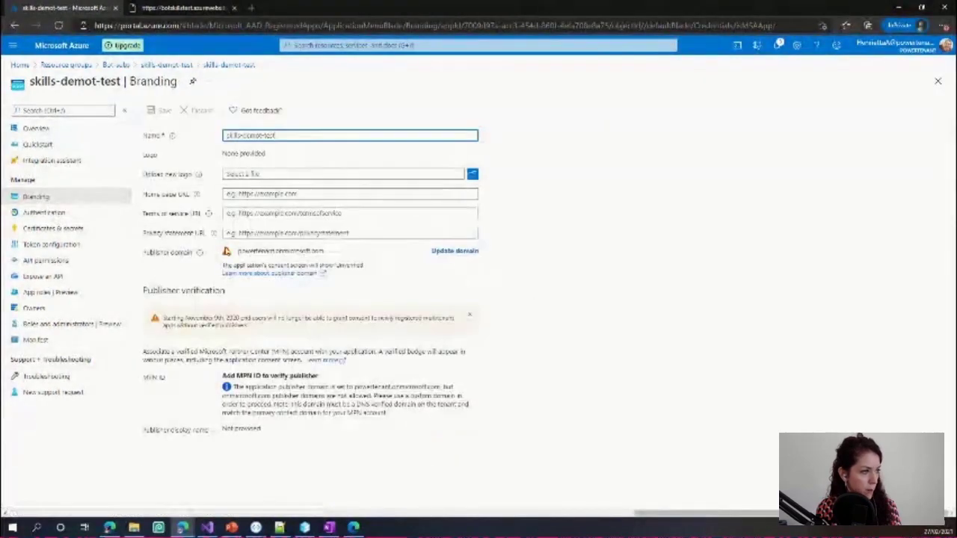
click(282, 193)
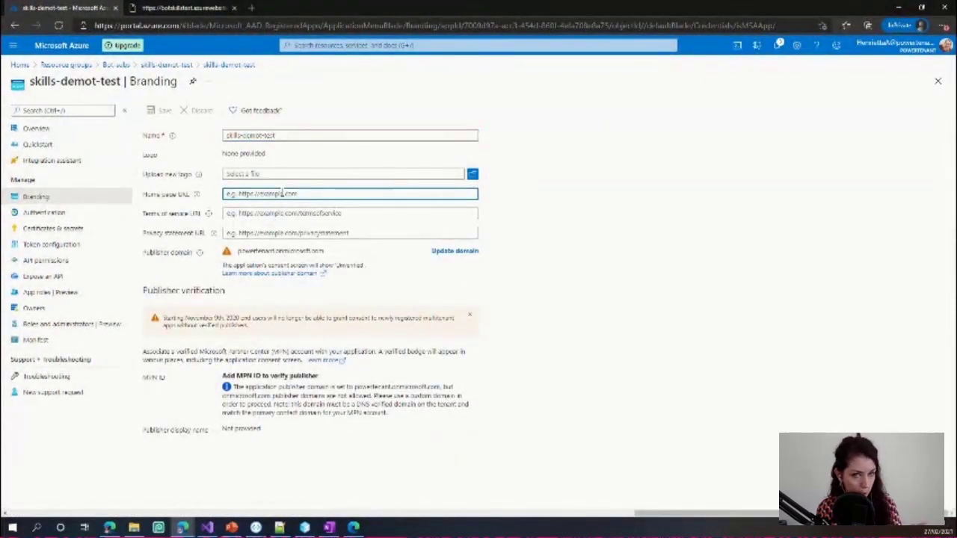
key(ctrl+v)
click(297, 213)
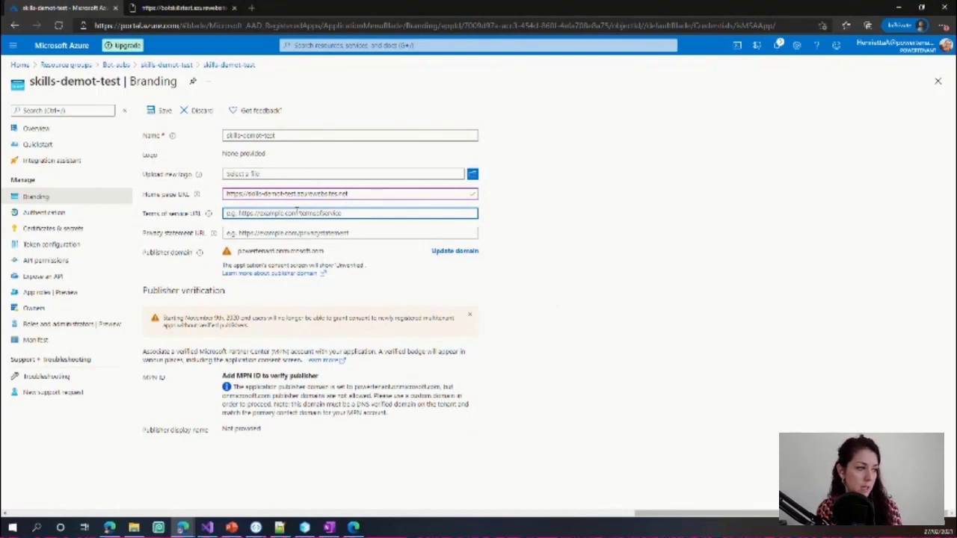
text(ht)
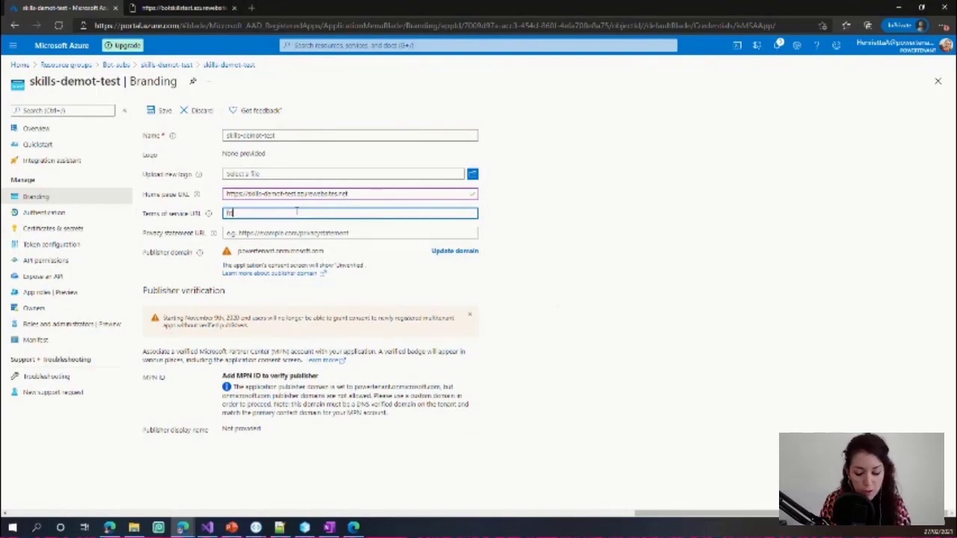
text(tps://)
key(BackSpace)
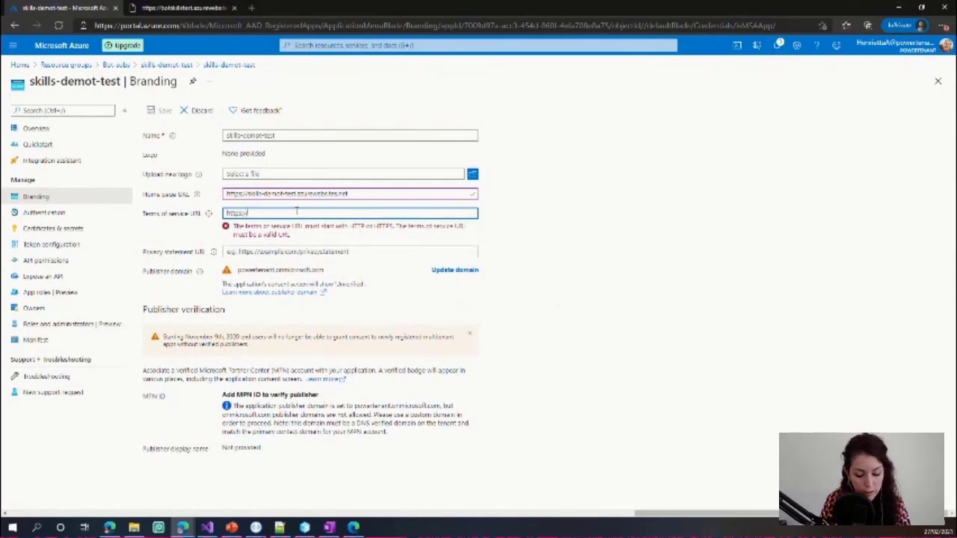
text(/portal.office.com)
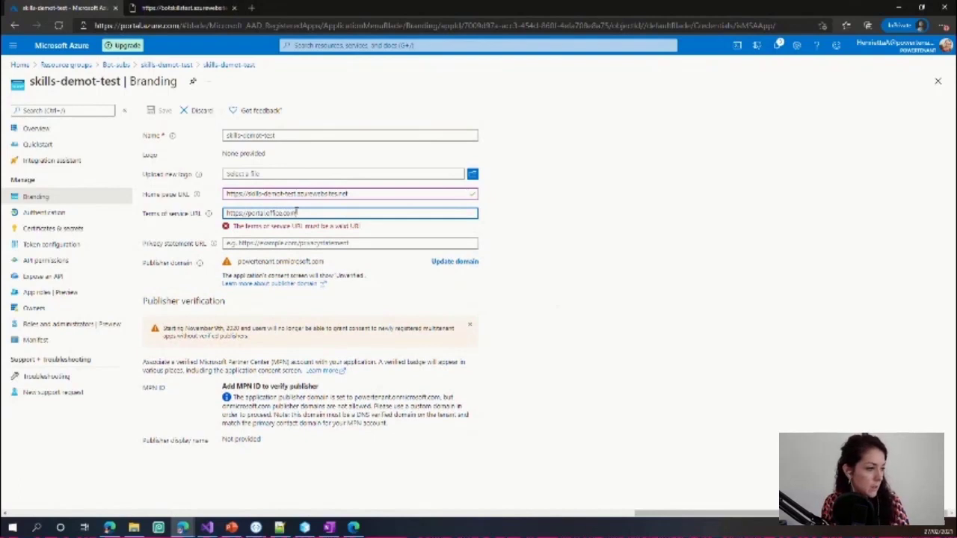
Step: Copy the terms of service URL into the privacy statement URL and save the branding changes
key(ctrl+a)
key(ctrl+c)
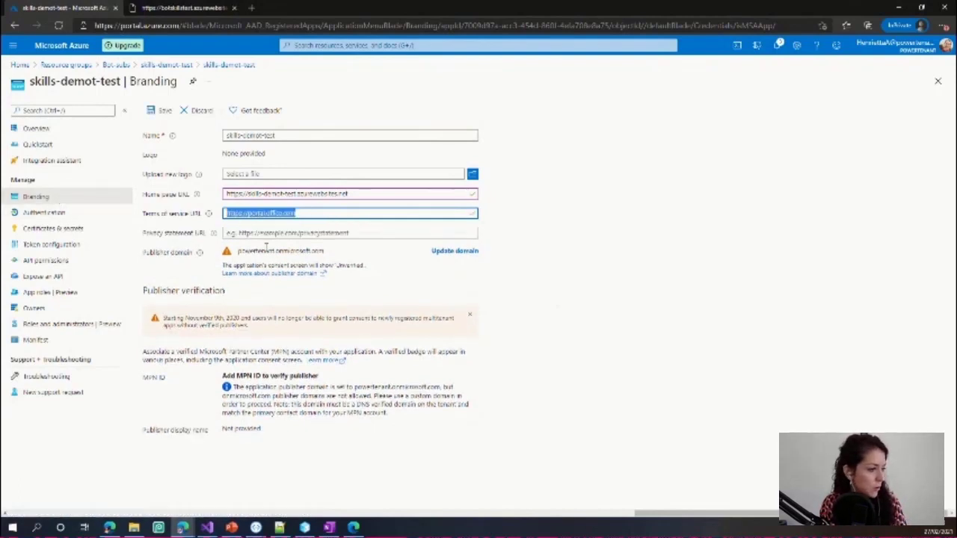
click(230, 233)
key(ctrl+v)
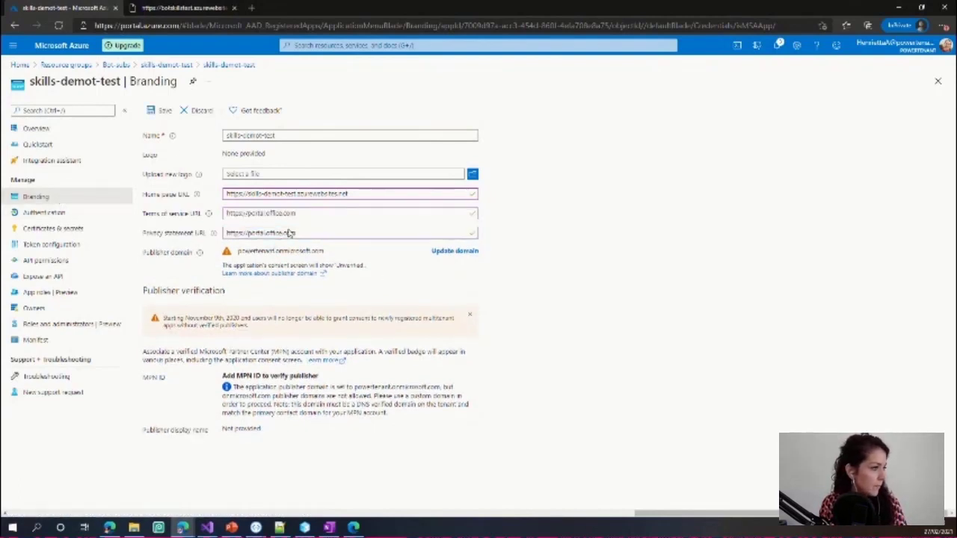
click(163, 112)
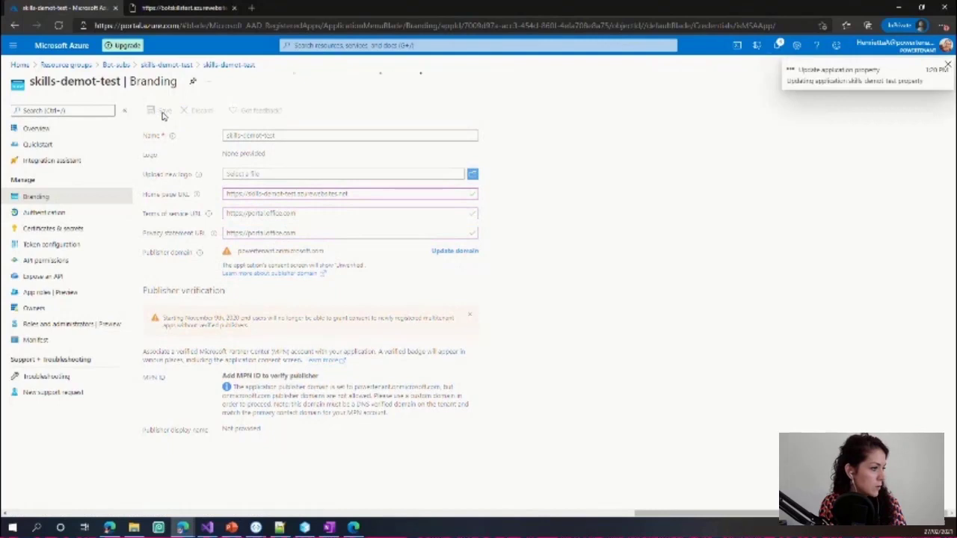
Step: Create a client secret that never expires in the skills-demot-test app registration and copy its value
click(62, 235)
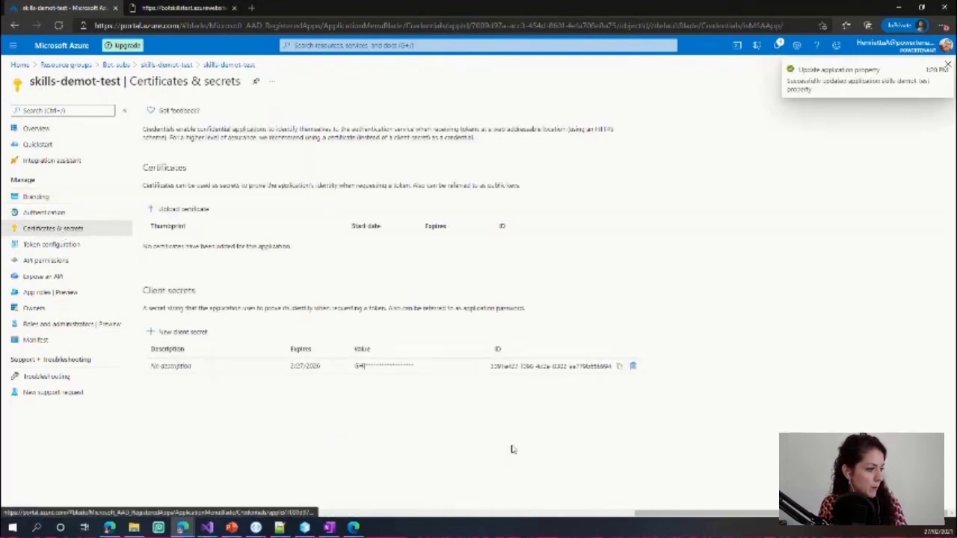
click(169, 332)
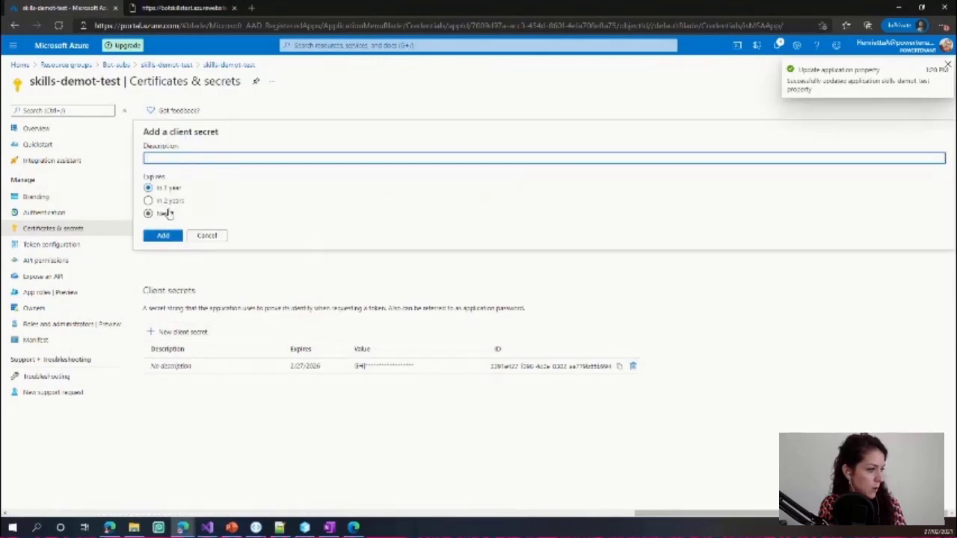
click(168, 214)
click(162, 238)
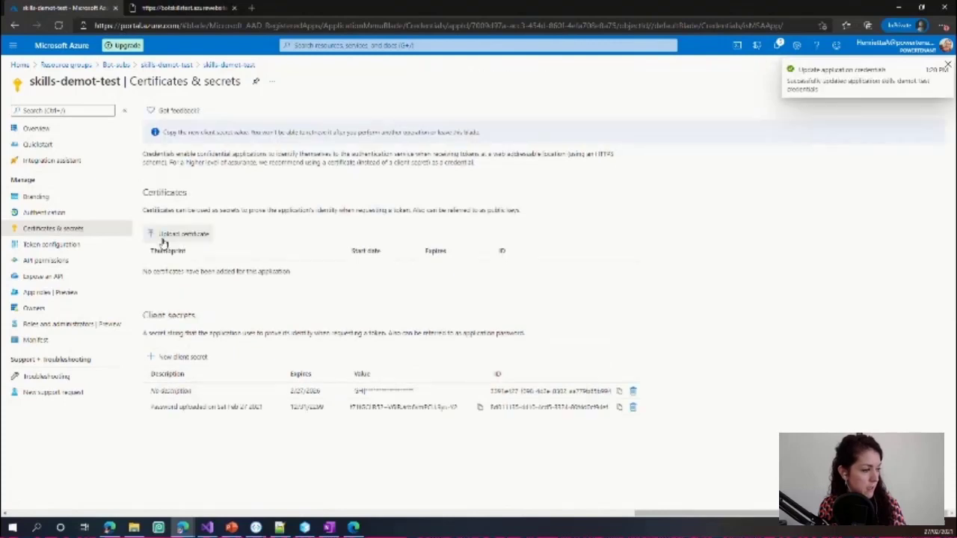
click(479, 407)
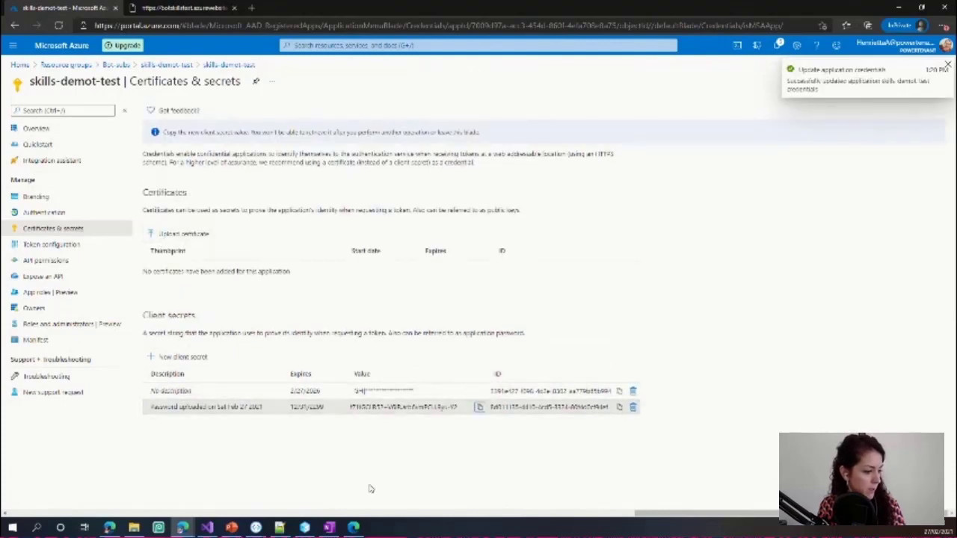
Step: Switch to Visual Studio and paste the client secret as the microsoftAppPassword value in appsettings.json
click(207, 529)
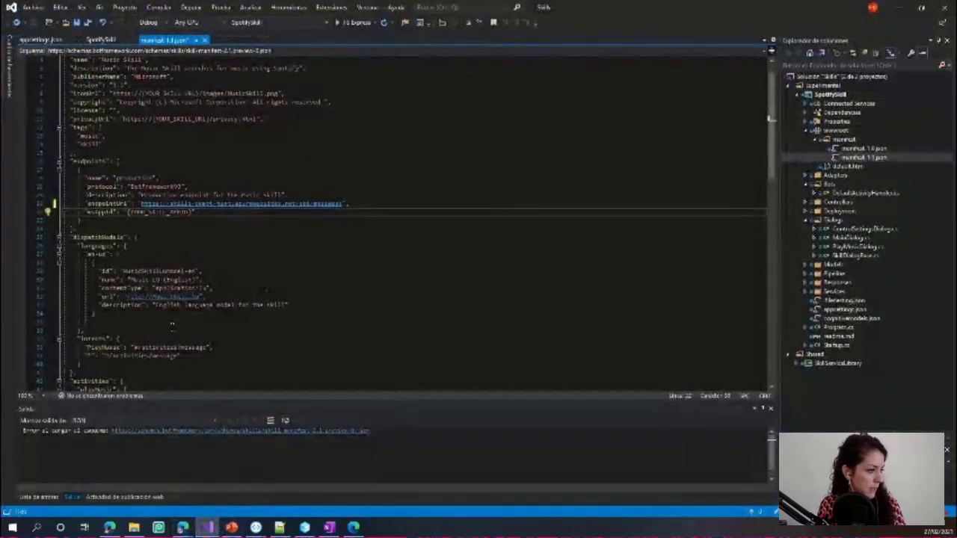
double_click(844, 309)
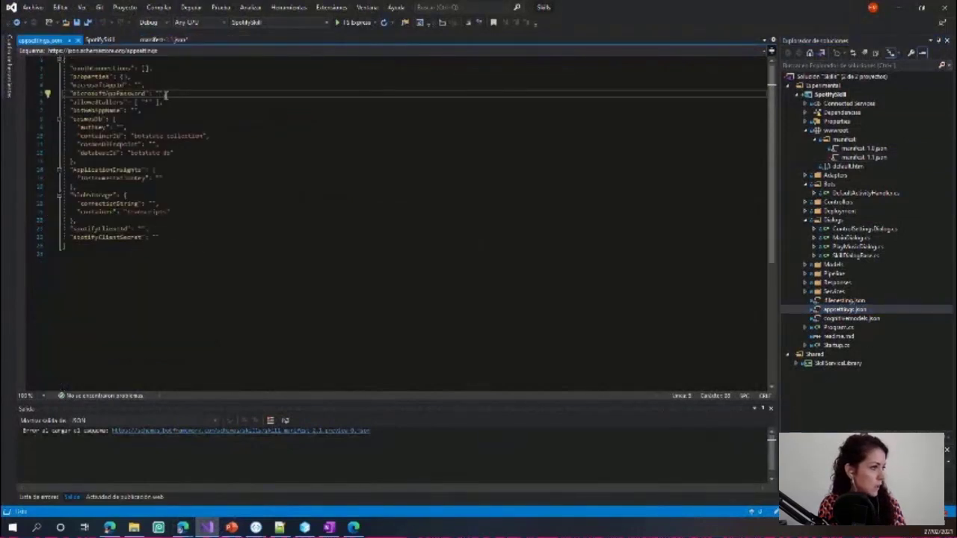
key(ctrl+v)
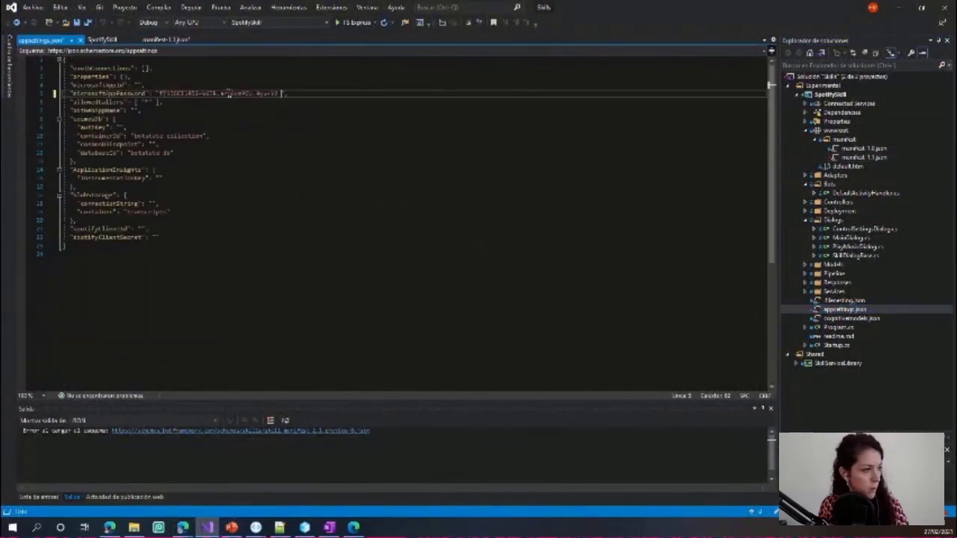
drag(103, 226, 201, 229)
click(184, 247)
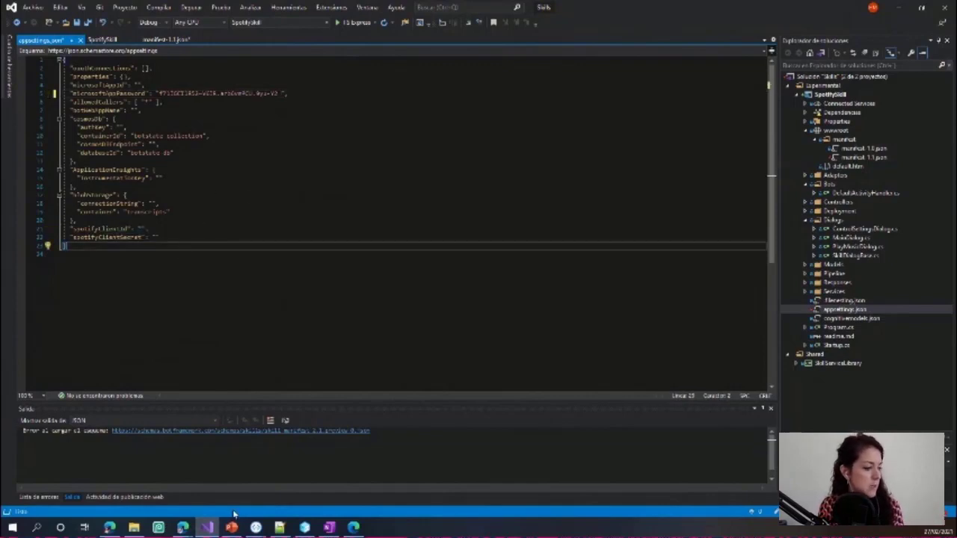
Step: Copy the application (client) ID from the app registration's overview in Azure into the microsoftAppId value in Visual Studio's appsettings.json
mouse_move(187, 529)
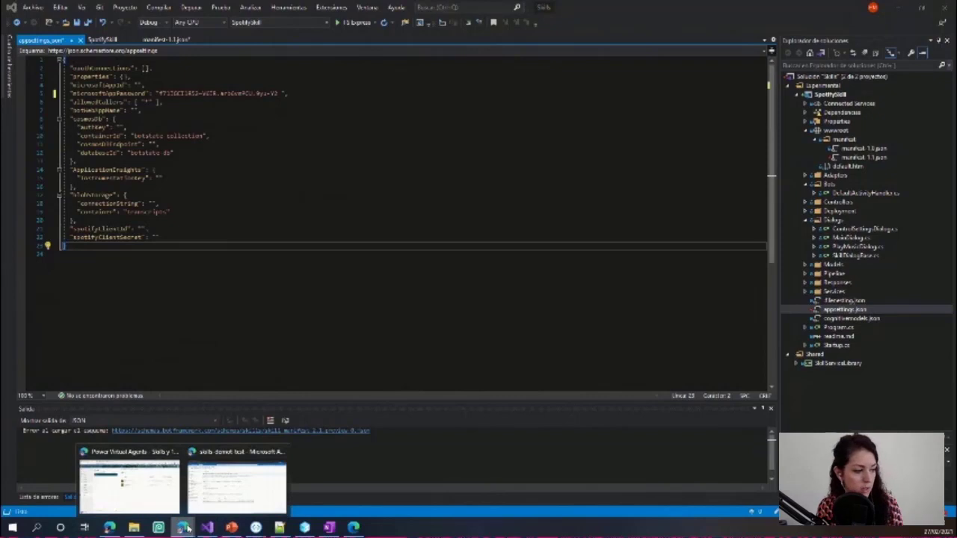
click(214, 487)
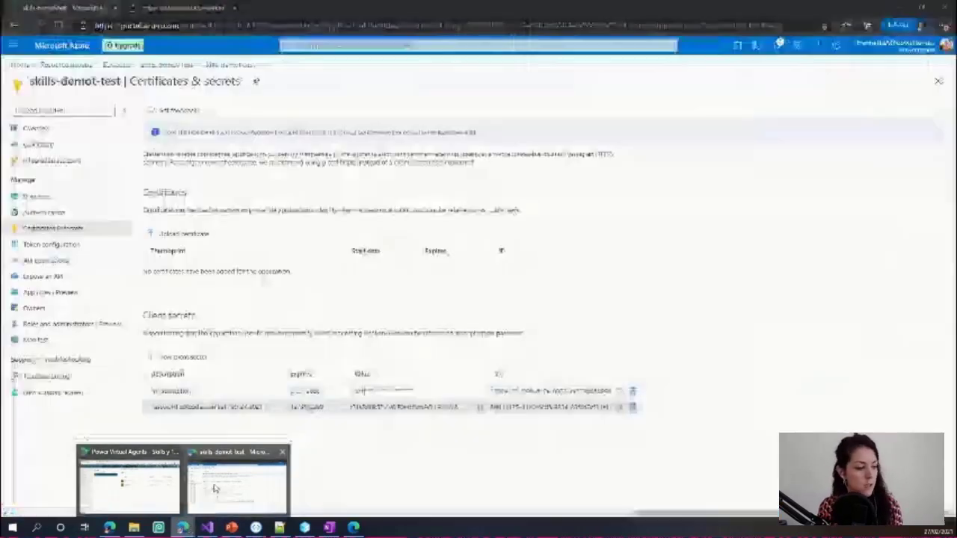
click(30, 128)
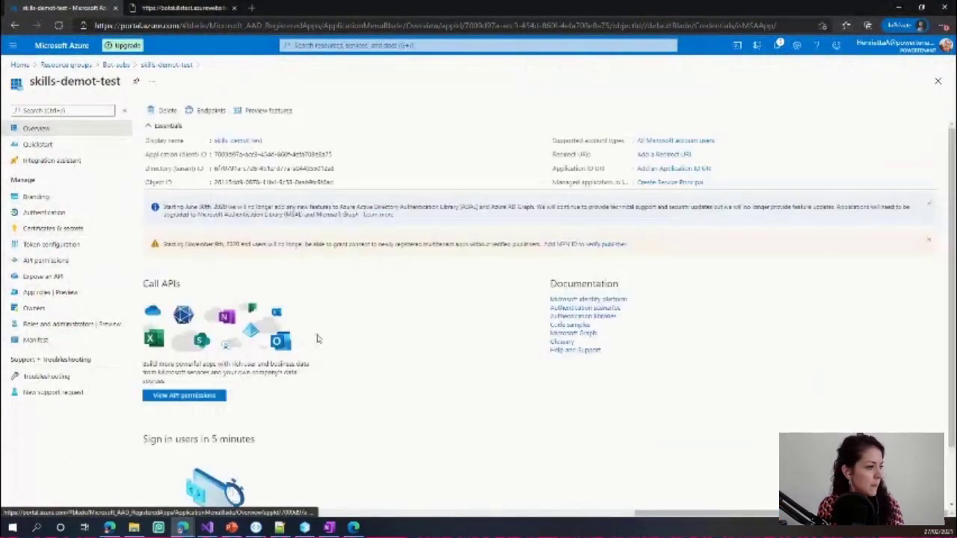
click(340, 156)
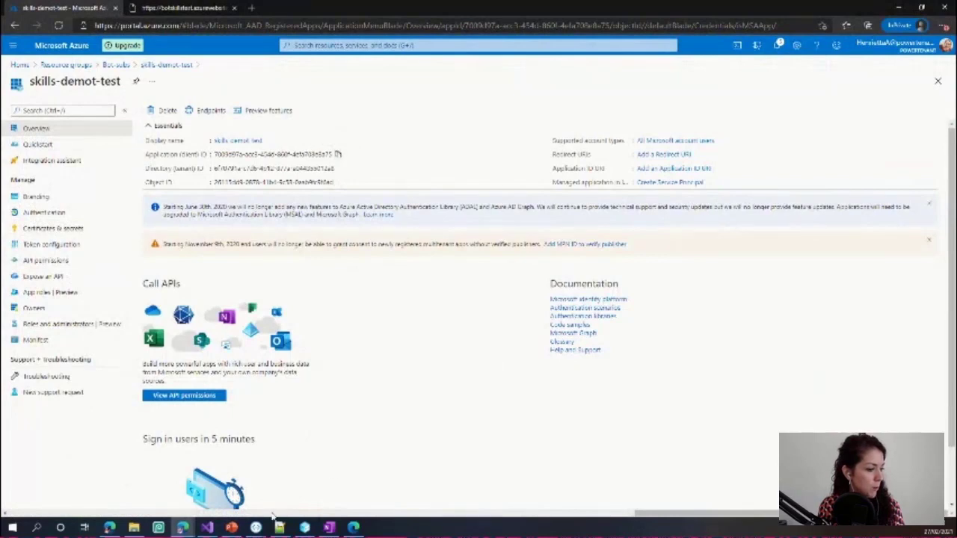
click(207, 528)
click(138, 85)
key(ctrl+v)
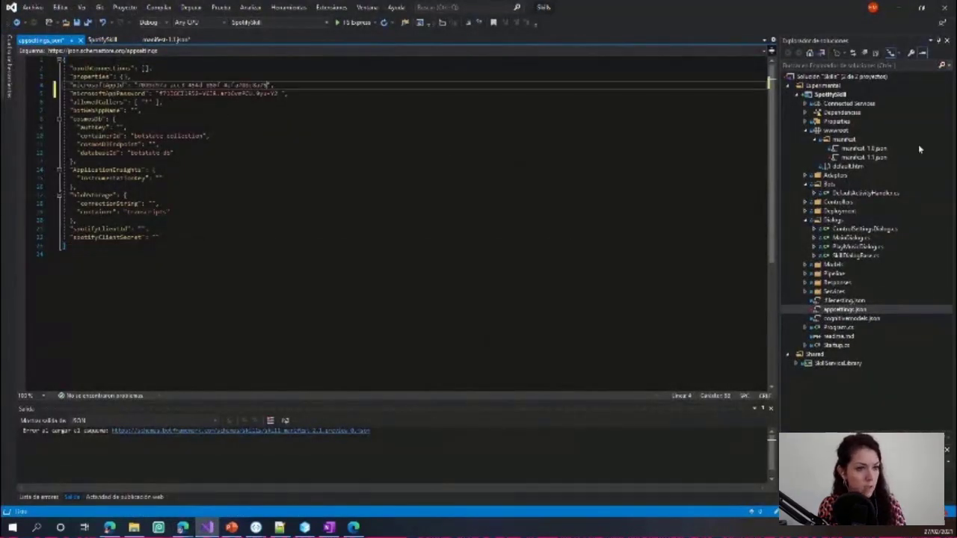
Step: Replace the msAppId placeholder in manifest-1.1.json with the copied application ID and save the changes
double_click(866, 158)
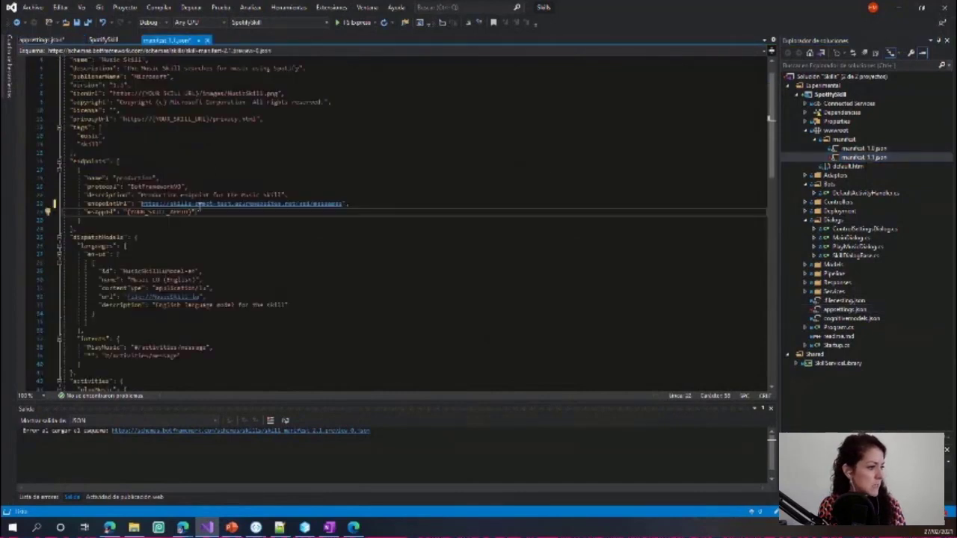
key(ctrl+v)
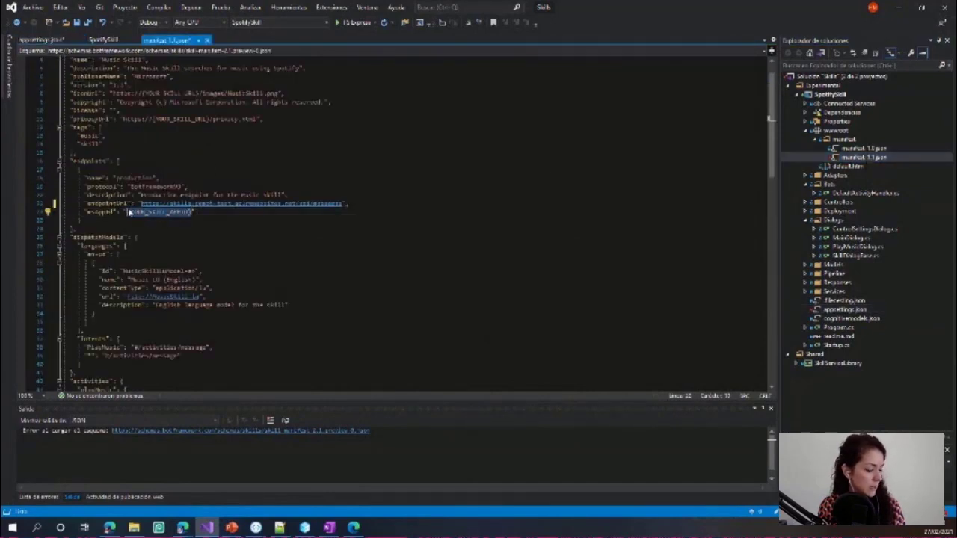
click(77, 23)
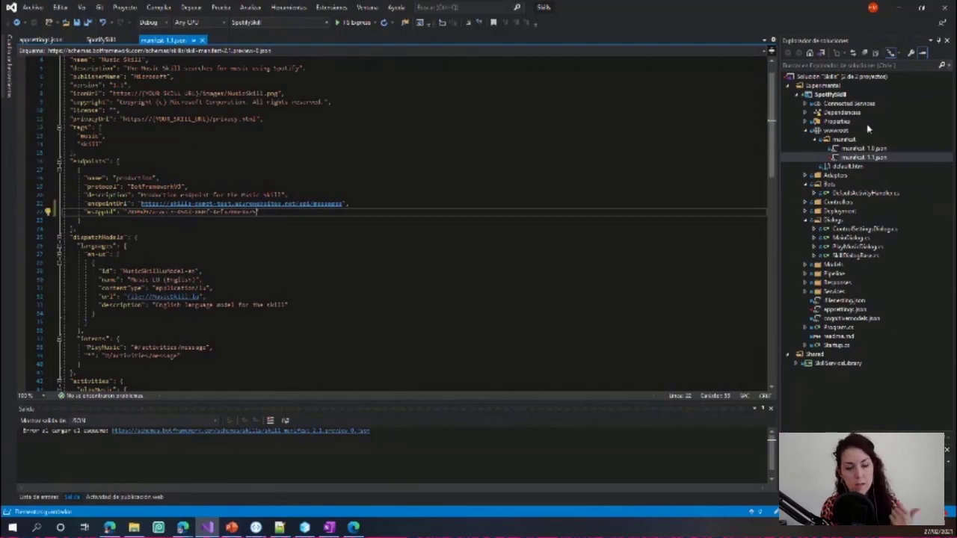
Step: Open the publish page of the SpotifySkill project
right_click(828, 94)
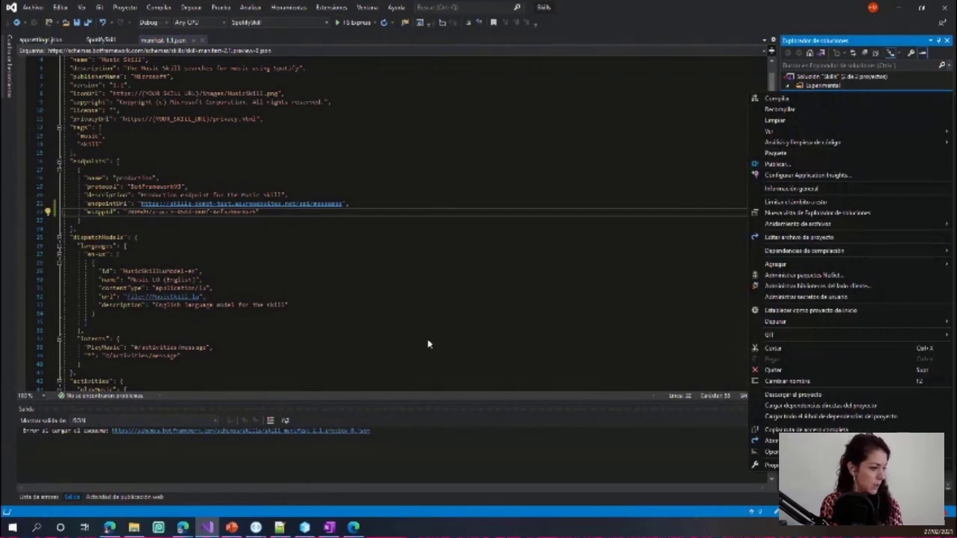
click(466, 298)
right_click(830, 95)
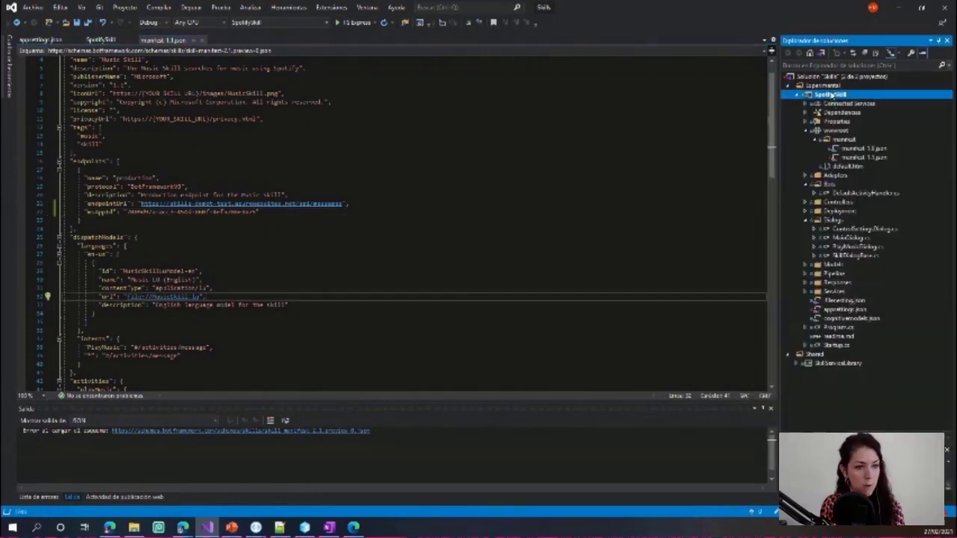
click(776, 164)
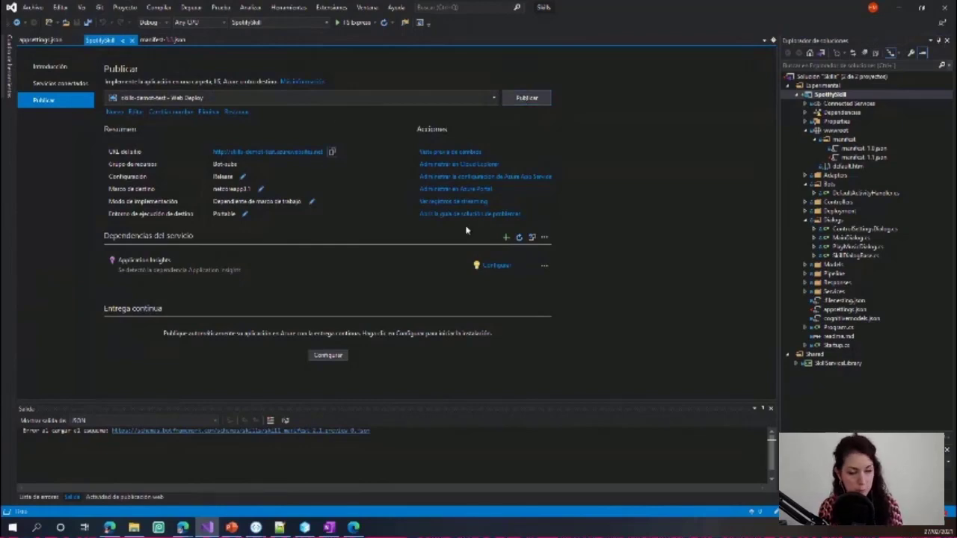
Step: Switch to the Power Virtual Agents skills page and copy the bot's application ID for the allow list
click(182, 528)
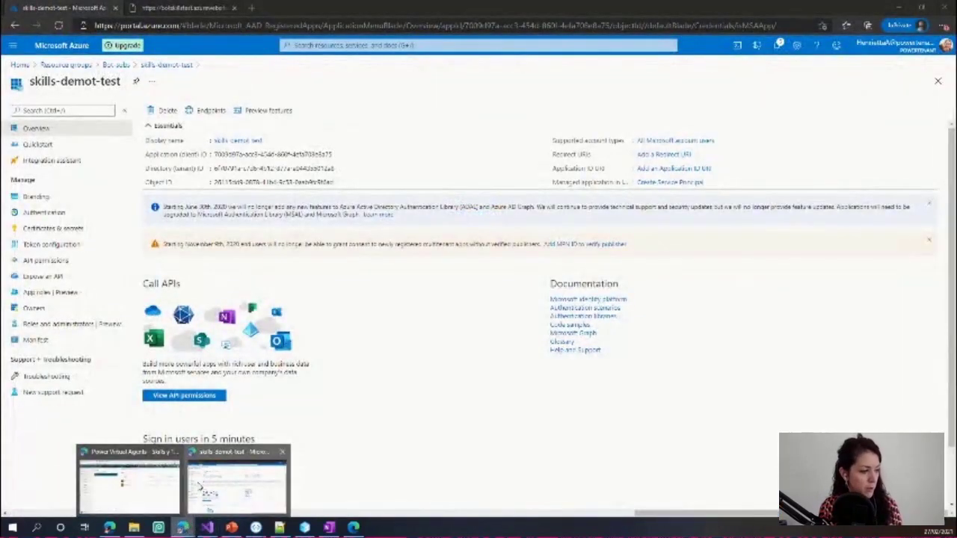
key(alt+Tab)
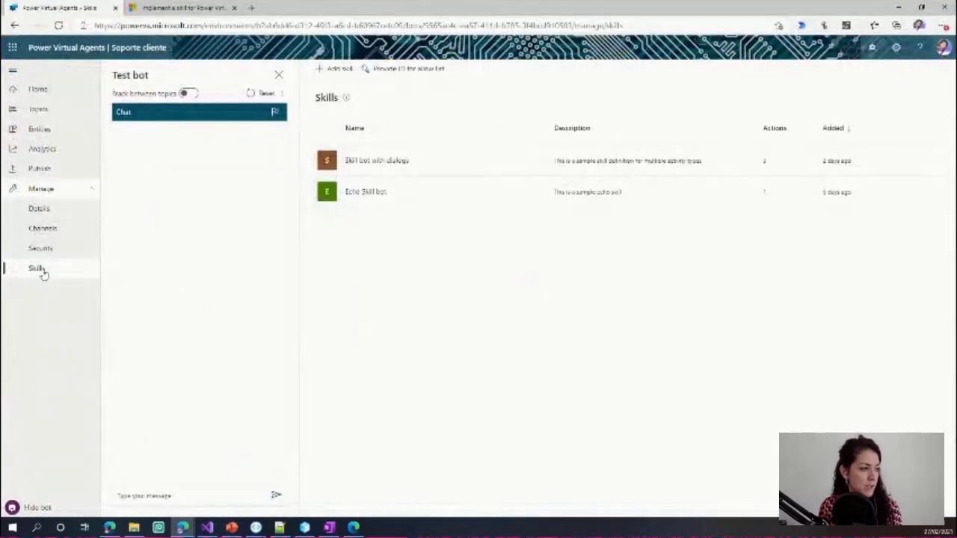
click(409, 69)
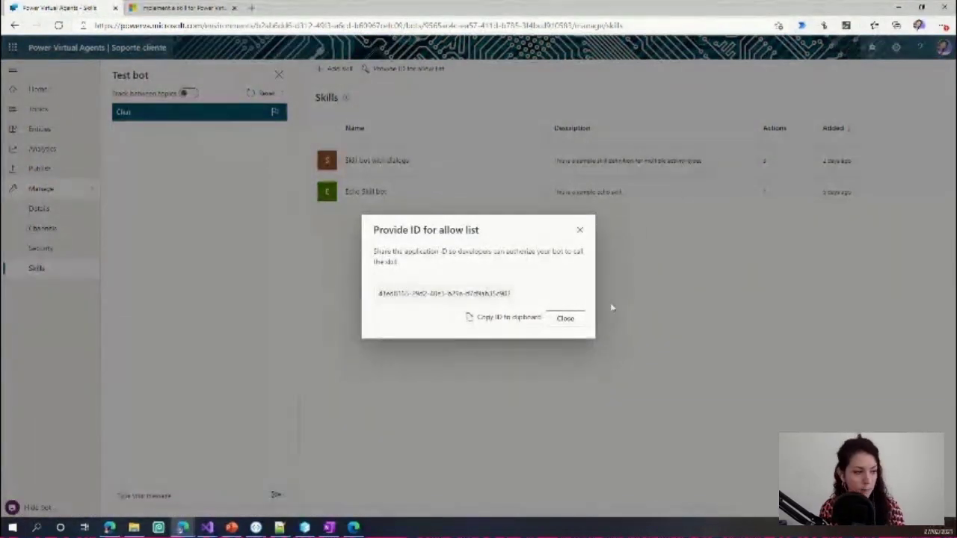
click(516, 317)
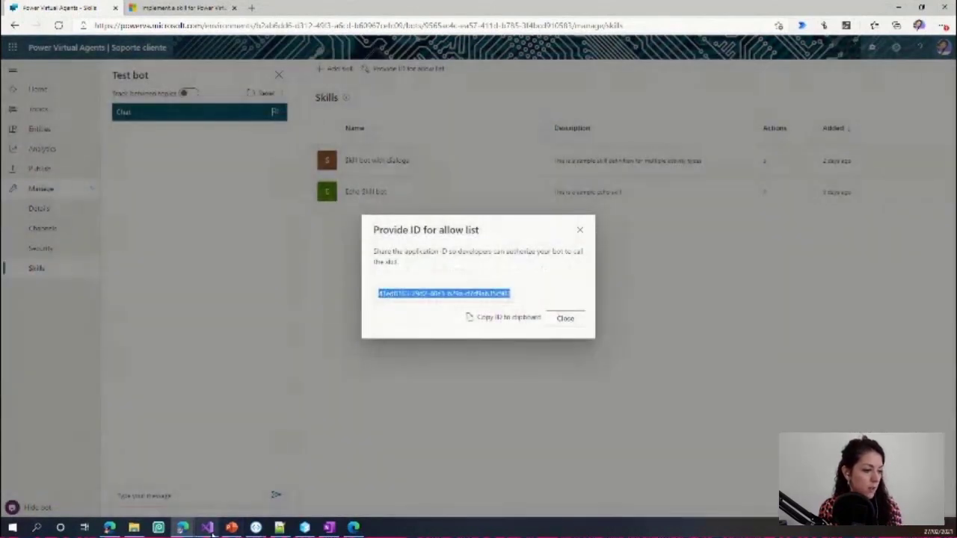
Step: Return to Visual Studio and replace the wildcard in allowedCallers in appsettings.json with the copied bot ID
click(206, 527)
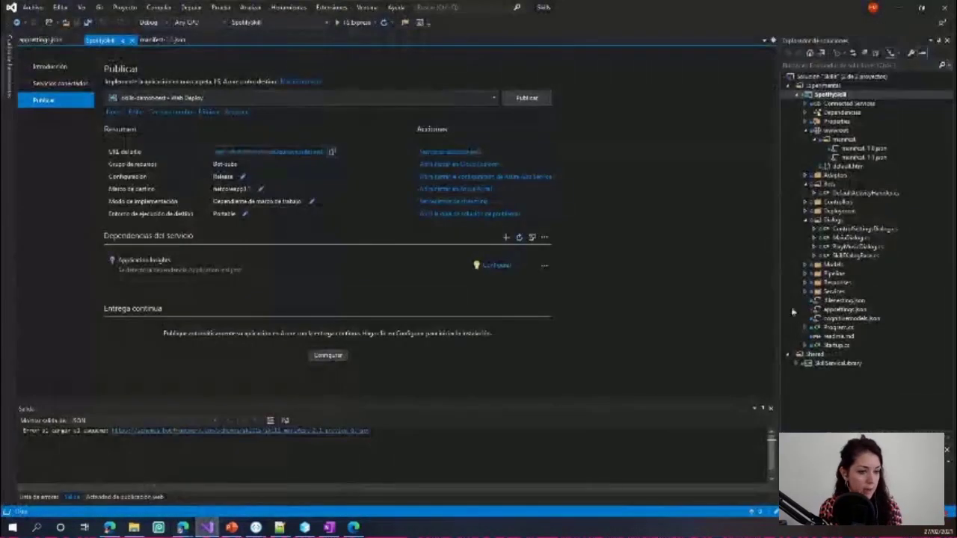
double_click(849, 310)
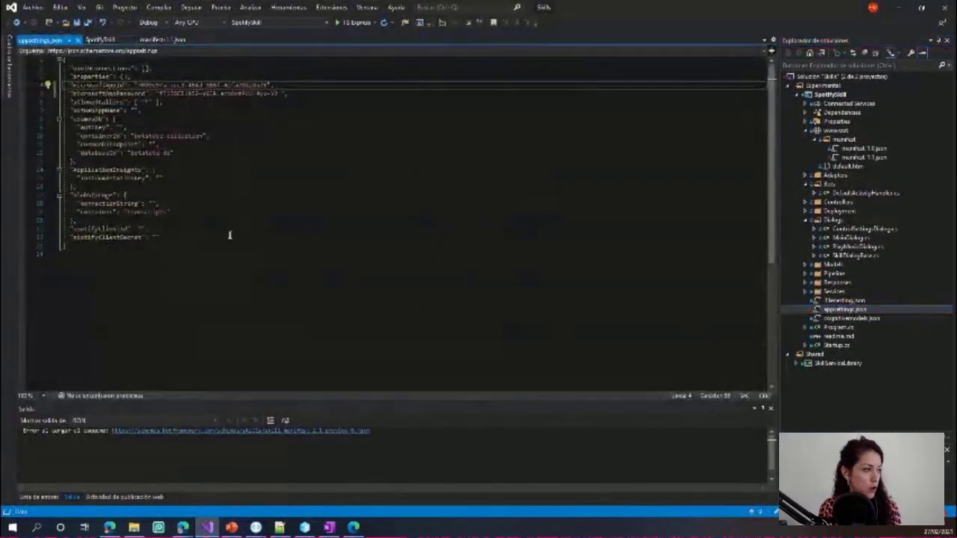
click(149, 93)
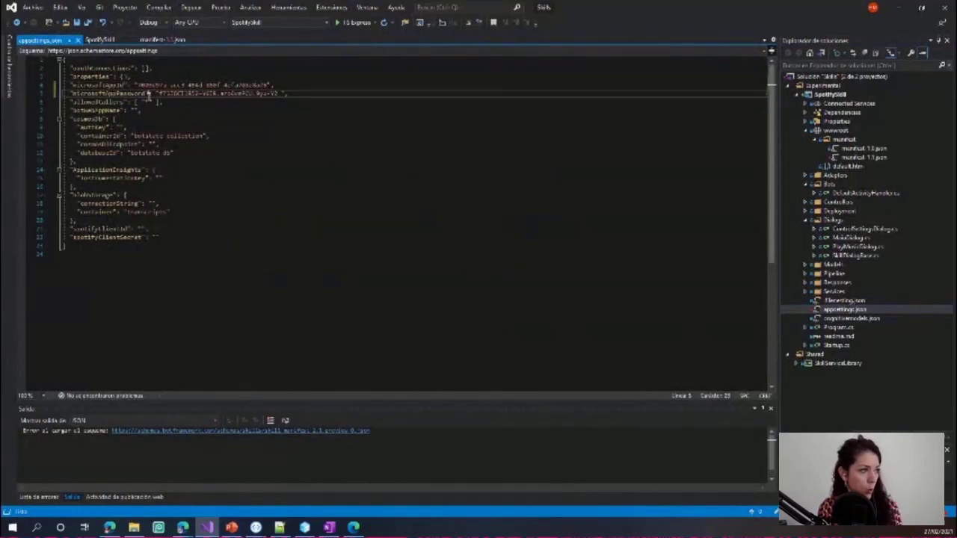
click(148, 102)
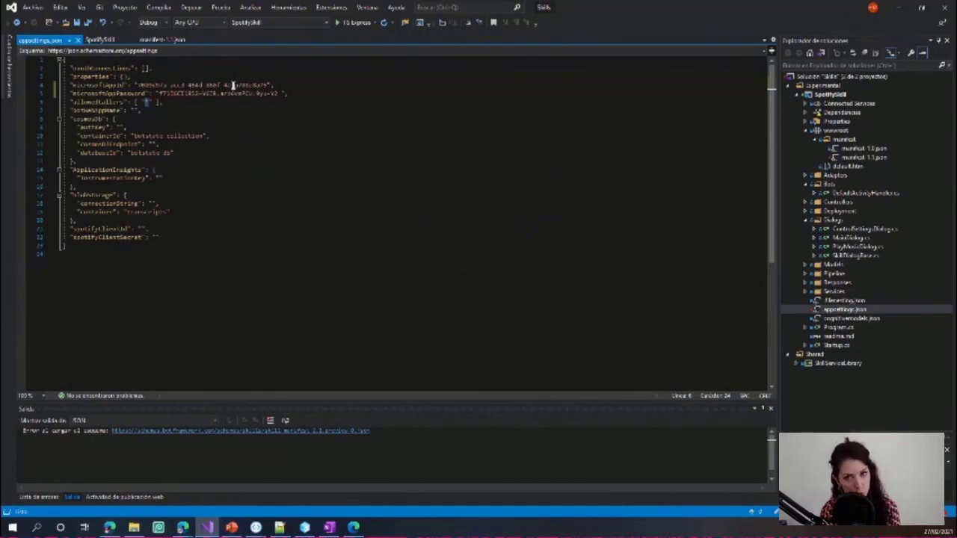
key(ctrl+v)
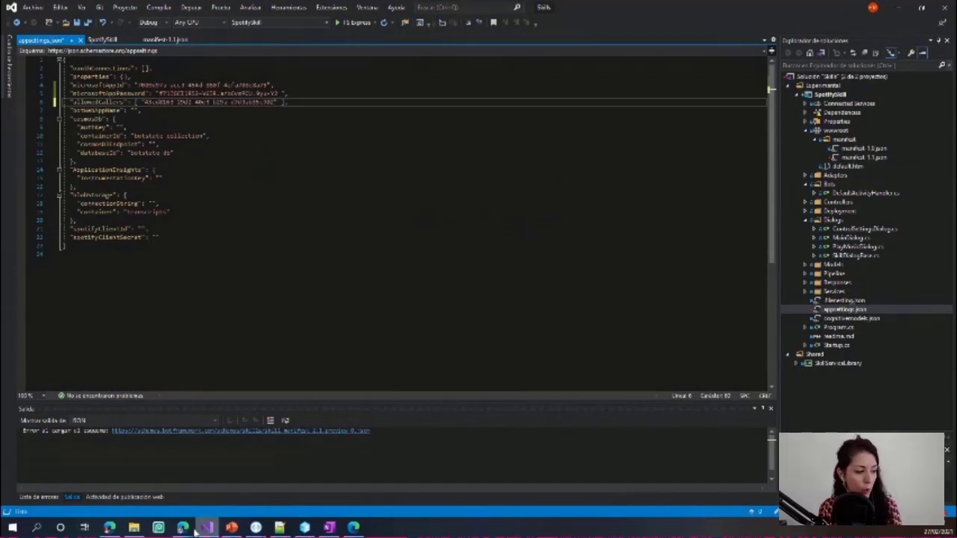
Step: Return to Power Virtual Agents, close the allow list ID dialog and view the Add a skill form without adding one
mouse_move(182, 529)
click(236, 486)
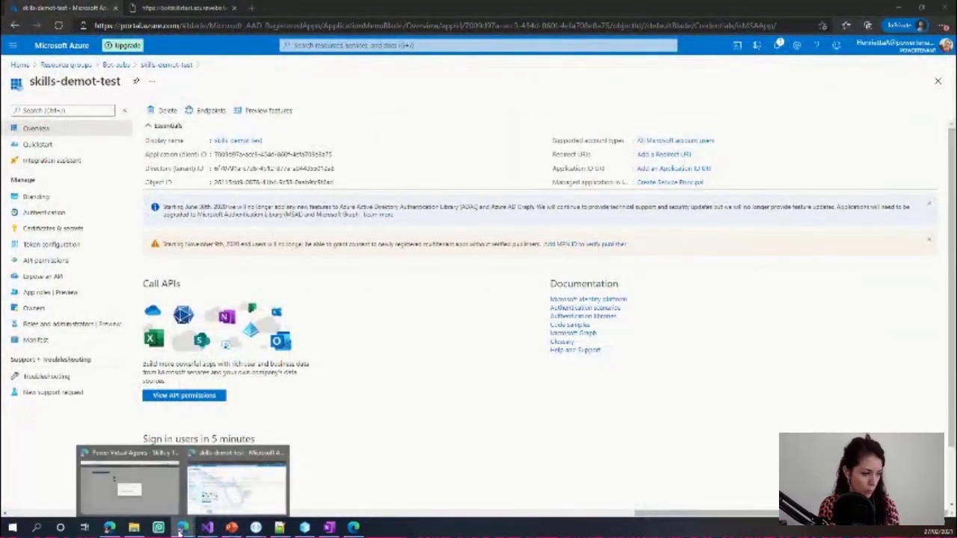
click(128, 482)
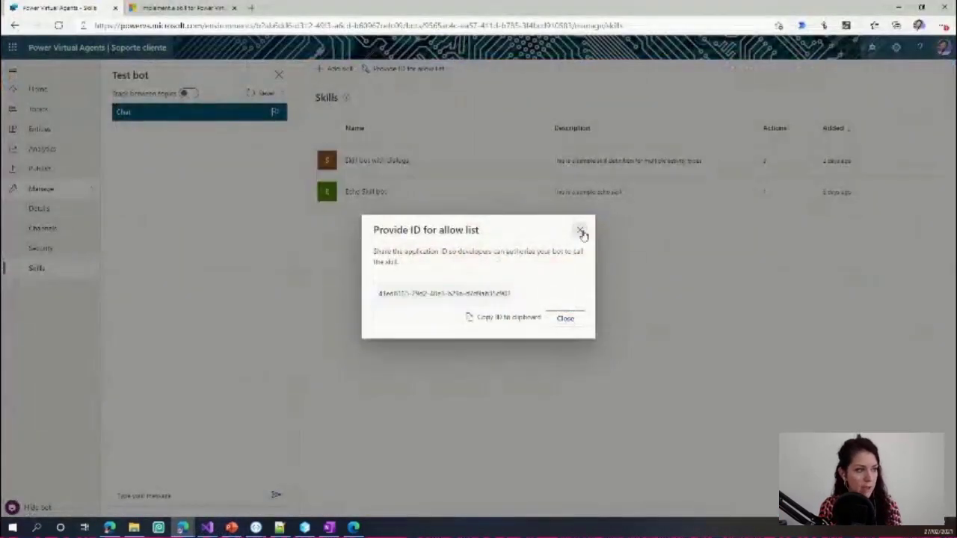
click(582, 230)
click(323, 70)
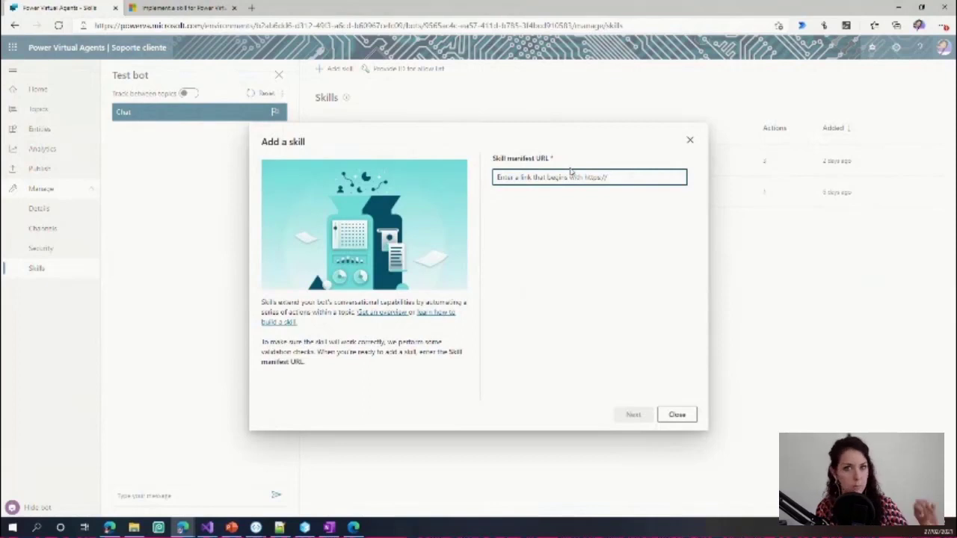
click(690, 141)
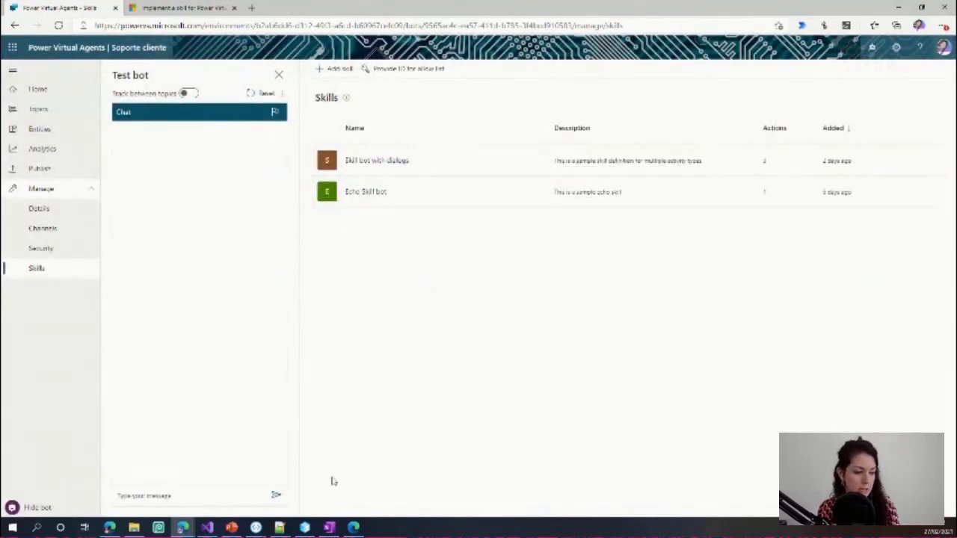
Step: Switch to Visual Studio and review the endpoints block in manifest-1.1.json
click(207, 528)
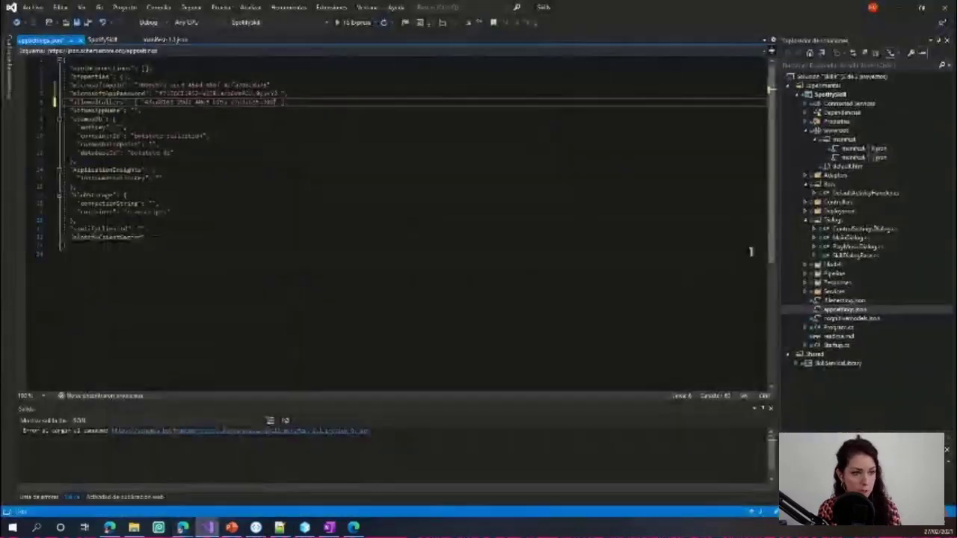
click(863, 157)
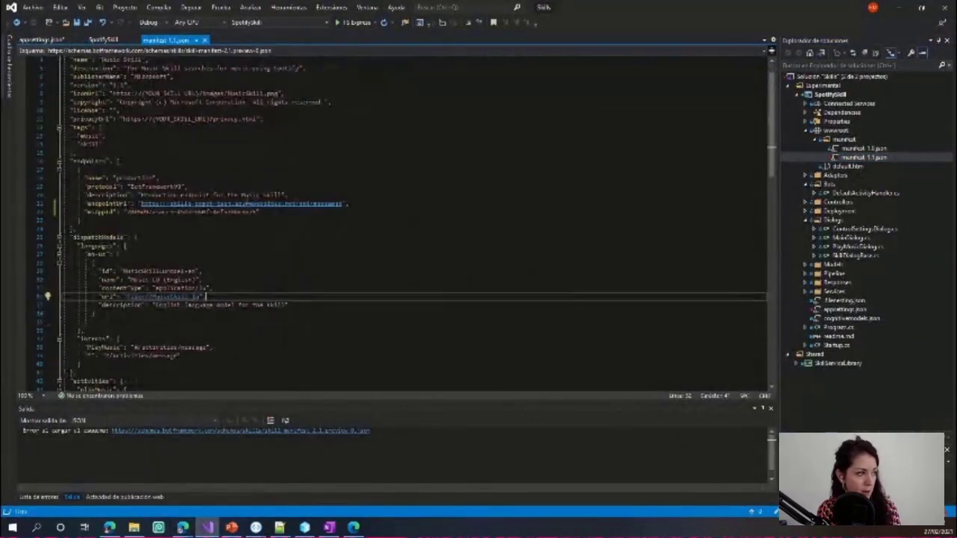
drag(90, 221, 69, 153)
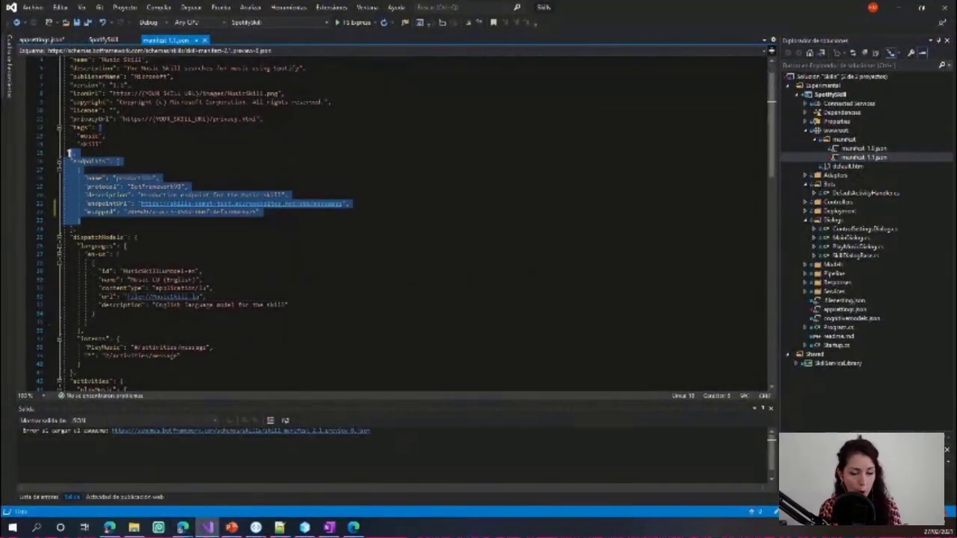
Step: Review the msAppId in the endpoints block and the dispatchModels section with its intents in manifest-1.1.json
click(70, 153)
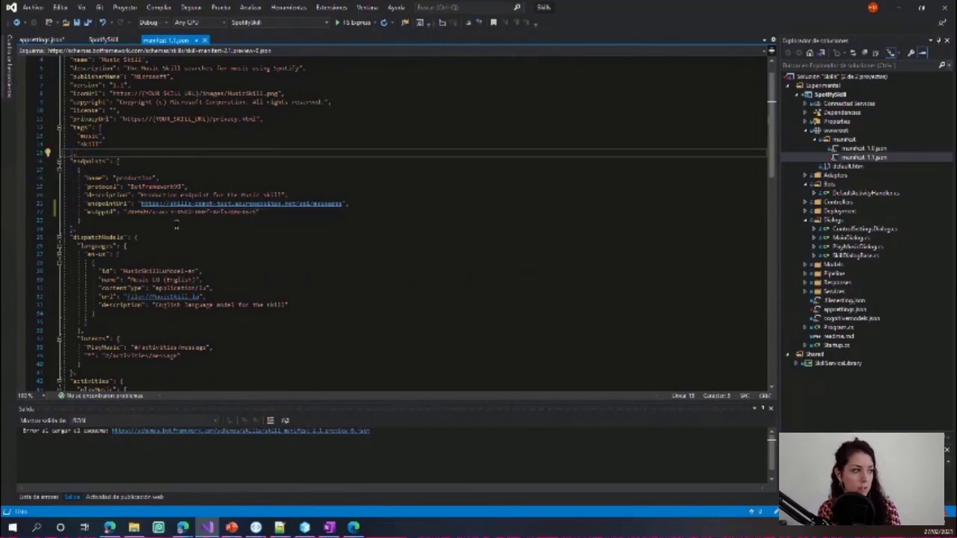
drag(127, 213, 250, 212)
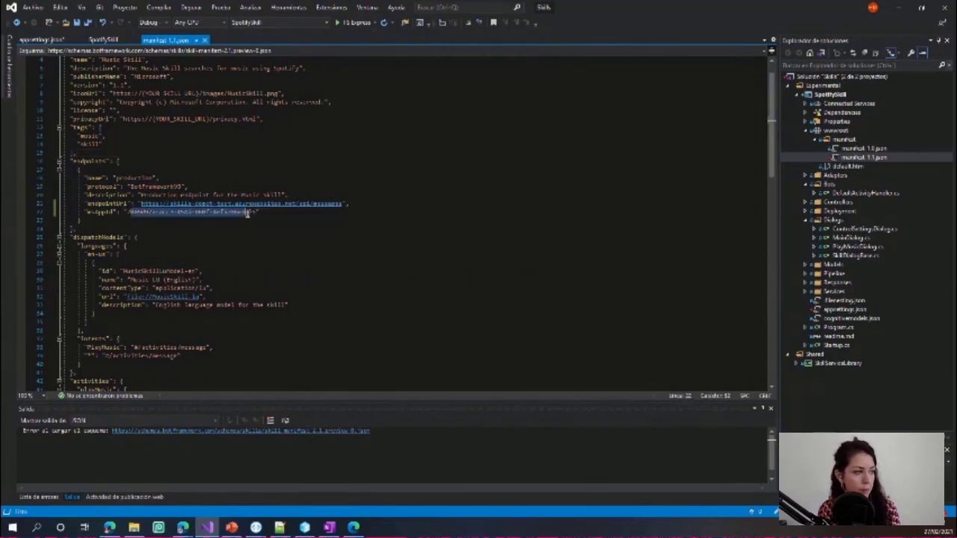
click(225, 243)
scroll(223, 243, down, 4)
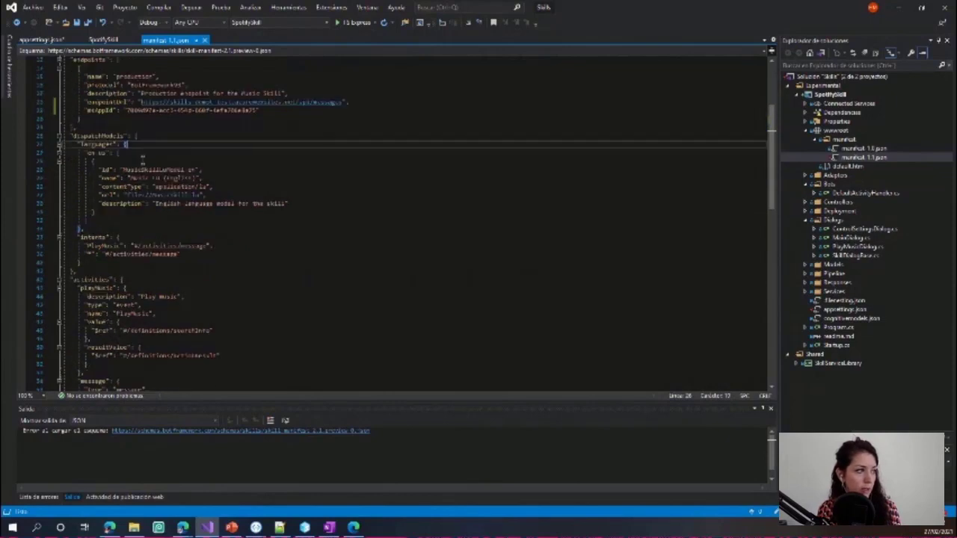
double_click(110, 137)
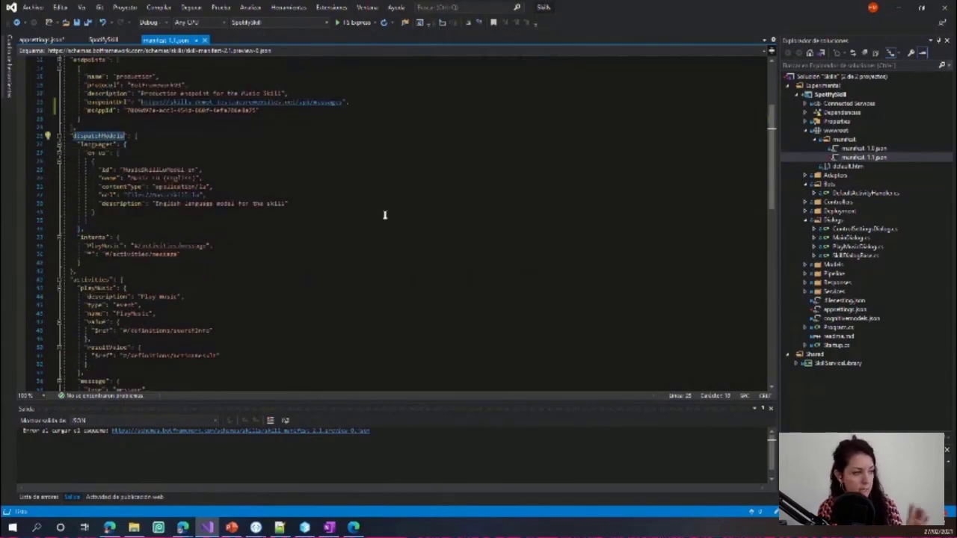
scroll(246, 251, down, 1)
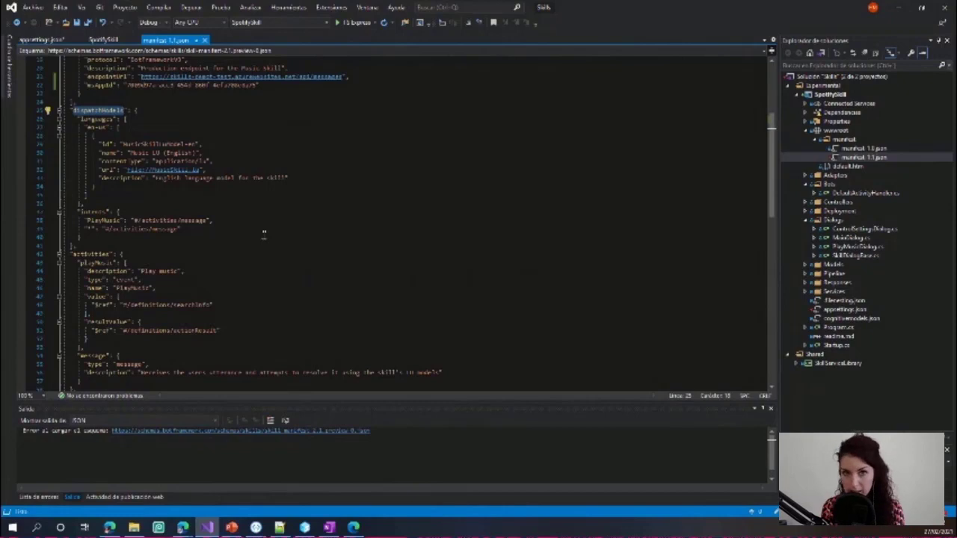
mouse_move(170, 229)
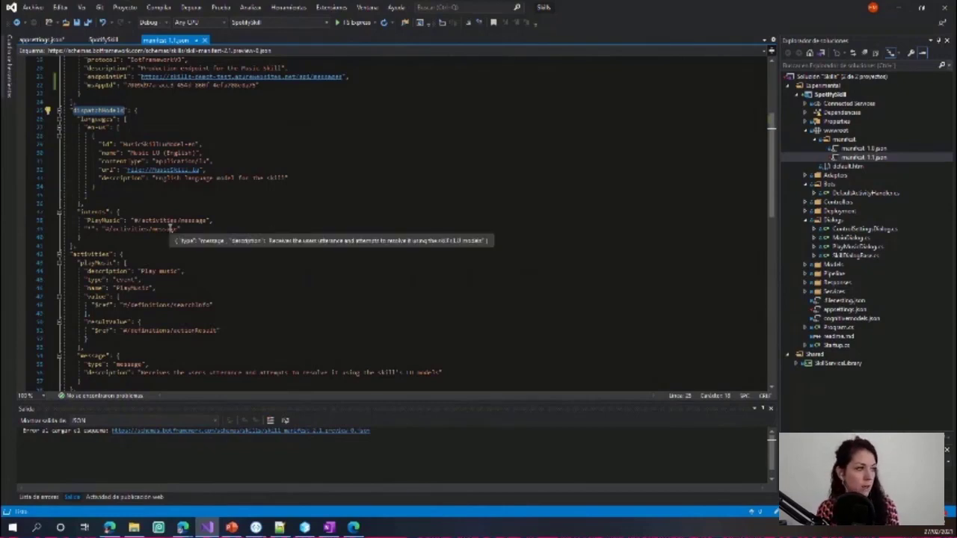
ctrl+click(170, 228)
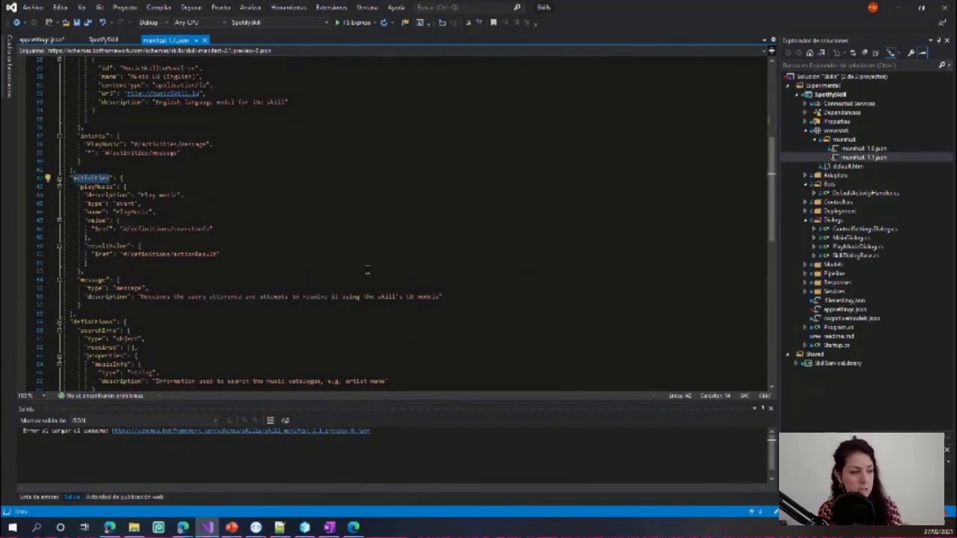
Step: Examine the playMusic and message activities and the definitions section of manifest-1.1.json
key(Down)
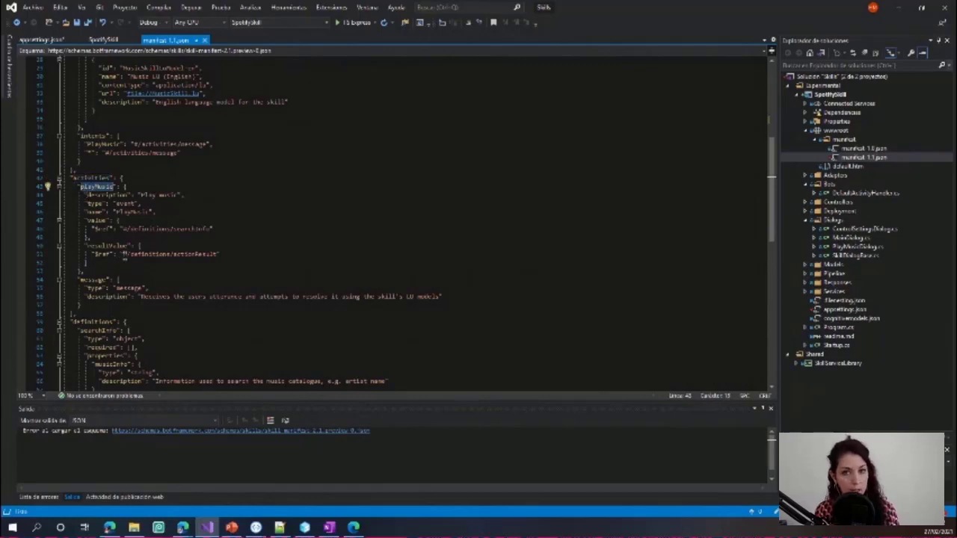
click(97, 281)
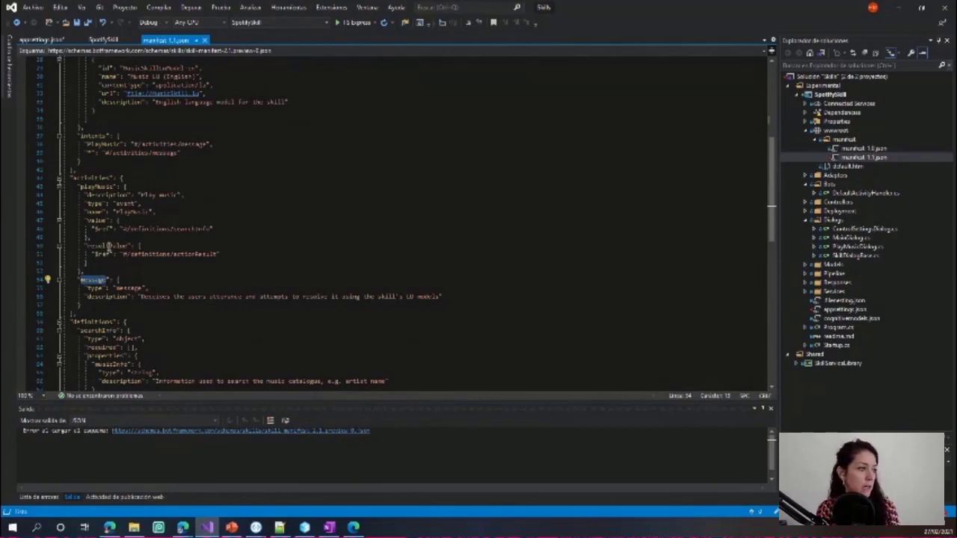
scroll(166, 273, down, 4)
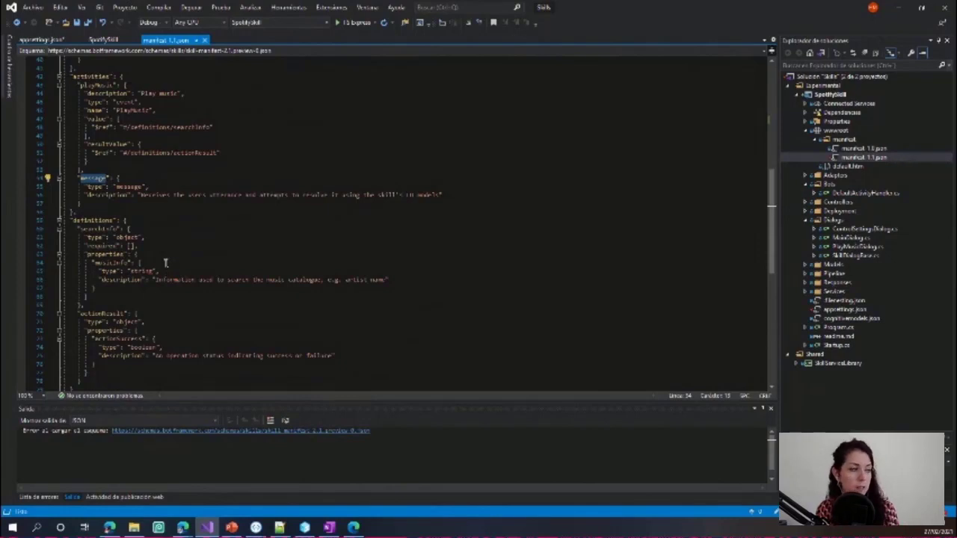
key(Up)
key(Up)
key(Up)
key(Up)
key(Up)
scroll(320, 270, down, 1)
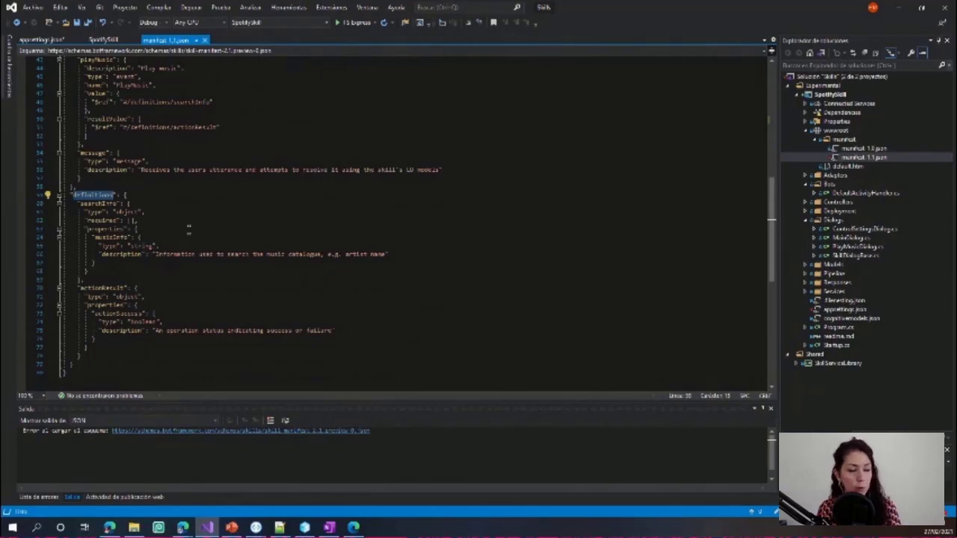
scroll(256, 279, up, 6)
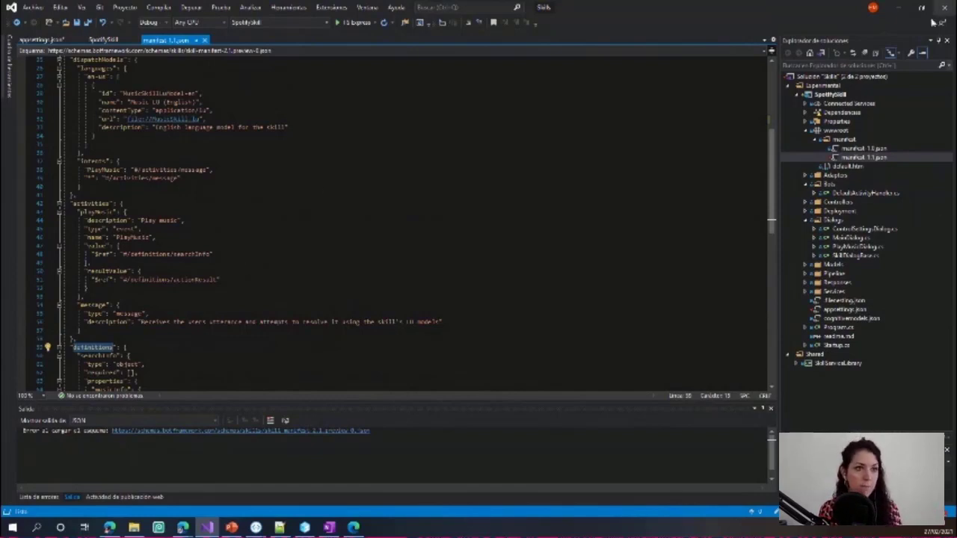
Step: Switch to Power Virtual Agents to view the bot's topics, and bring up Bot Framework Composer in a maximized window
click(901, 6)
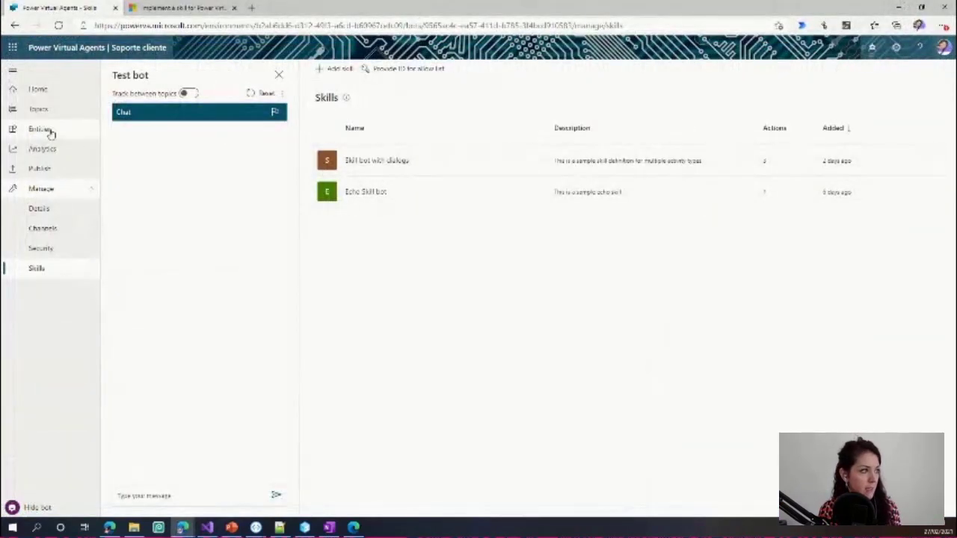
click(39, 108)
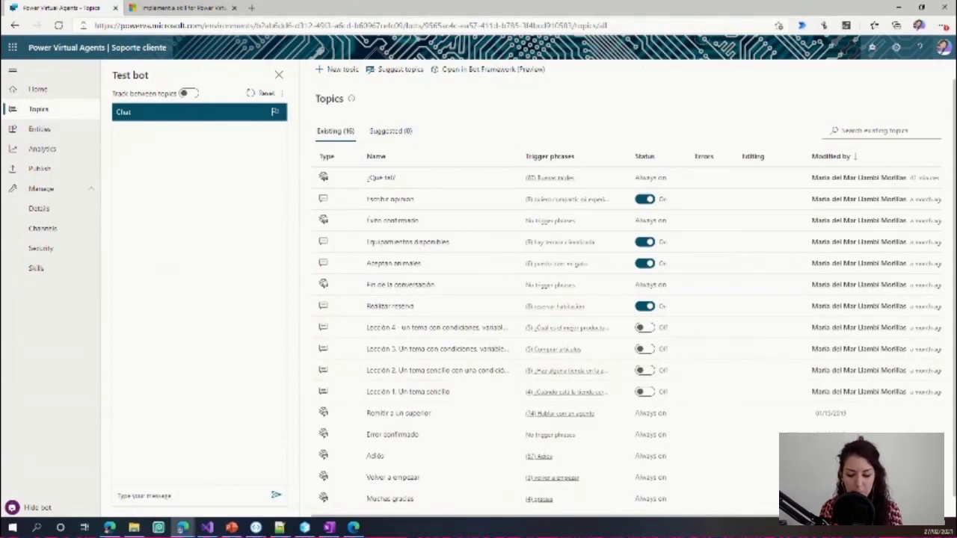
key(alt+Tab)
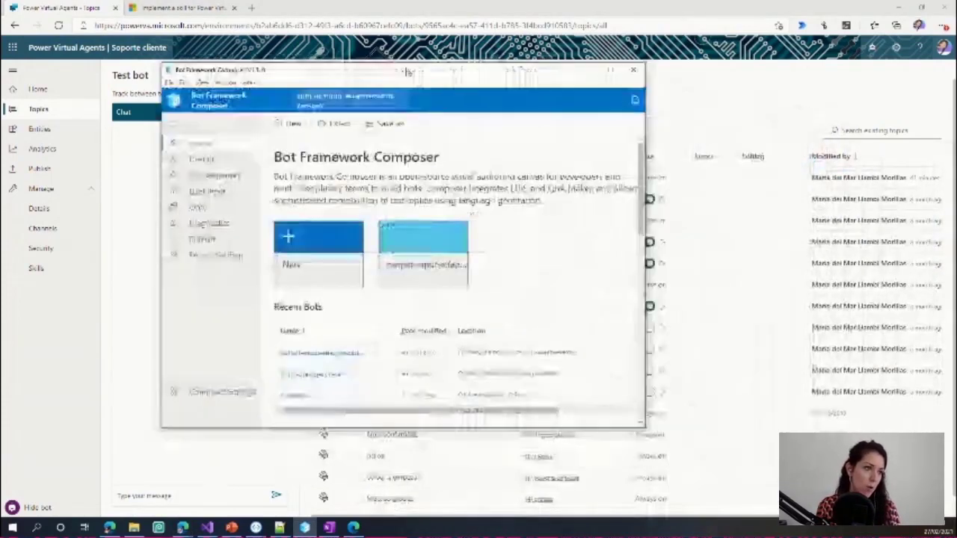
click(620, 70)
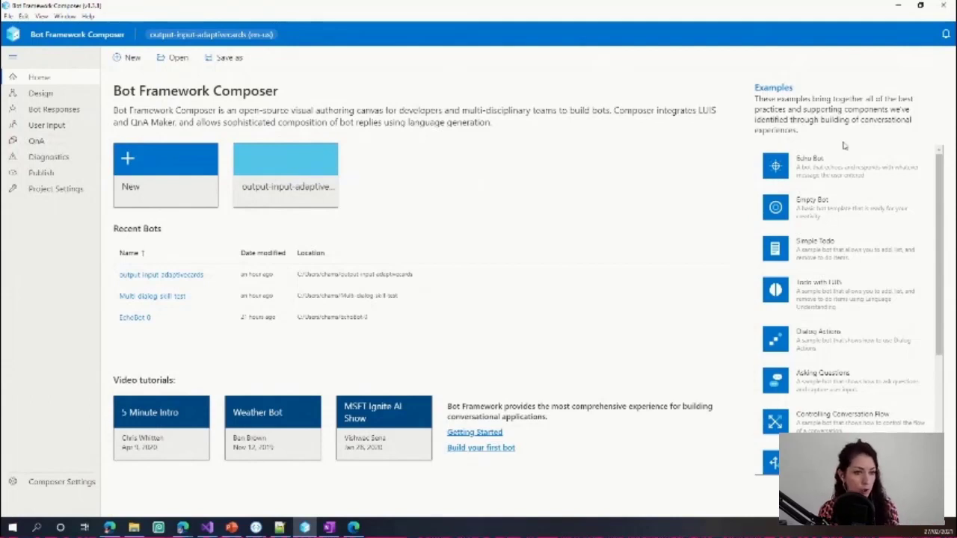
Step: Create a bot project from the Responding with Cards example, named "Show adaptive cards" with the description "To show multiple cards"
scroll(847, 269, down, 3)
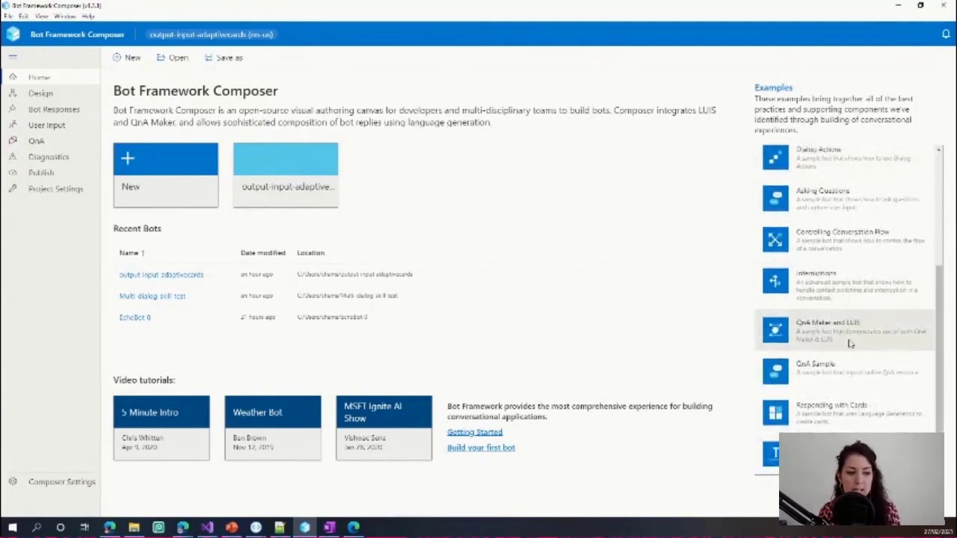
scroll(845, 423, up, 3)
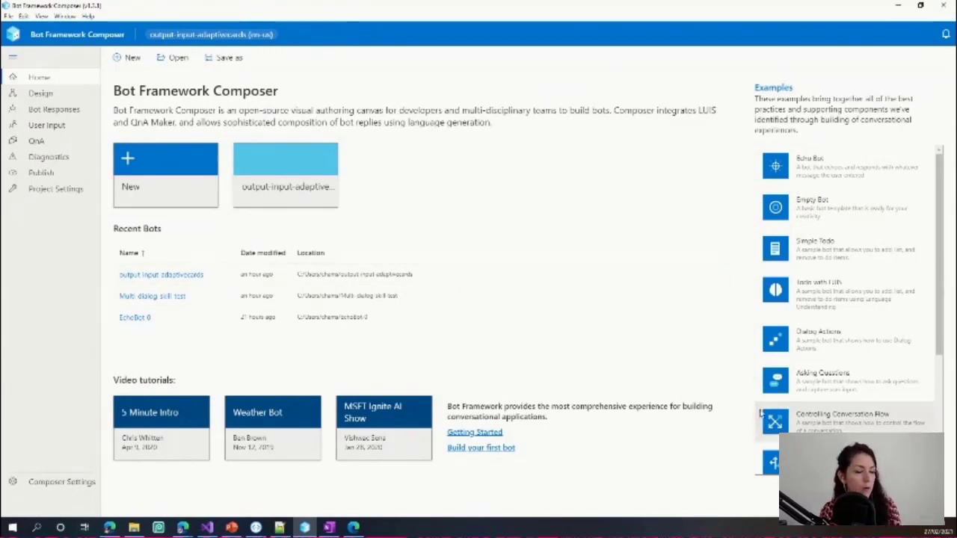
scroll(822, 388, down, 2)
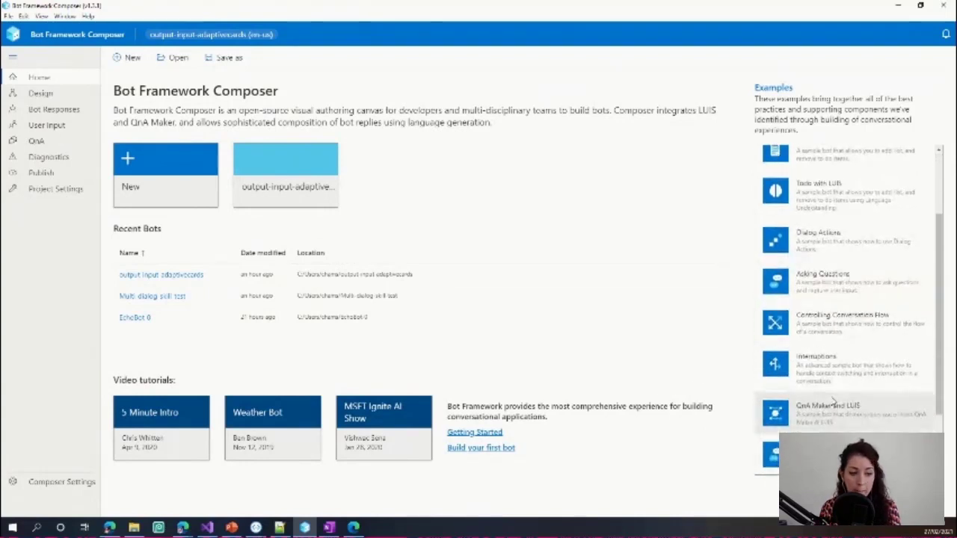
scroll(832, 400, down, 1)
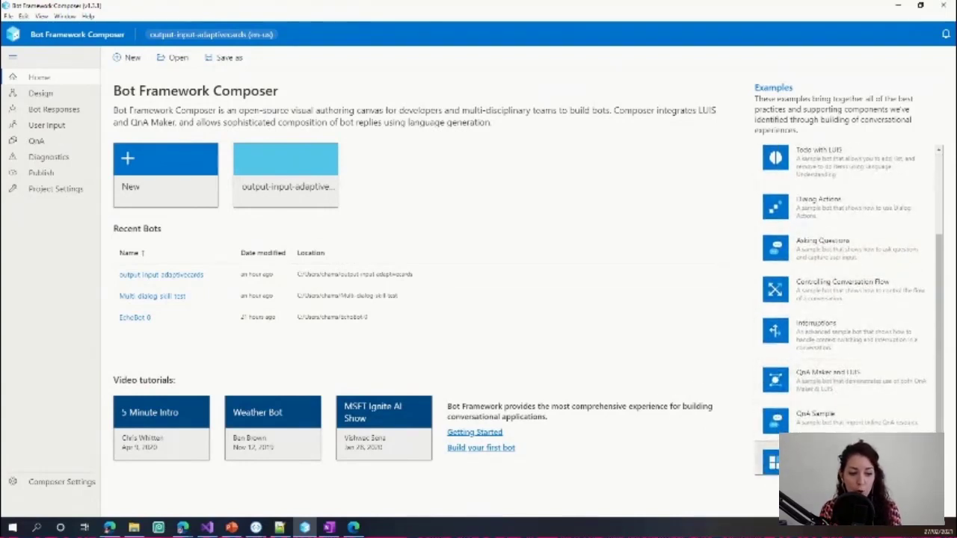
click(822, 458)
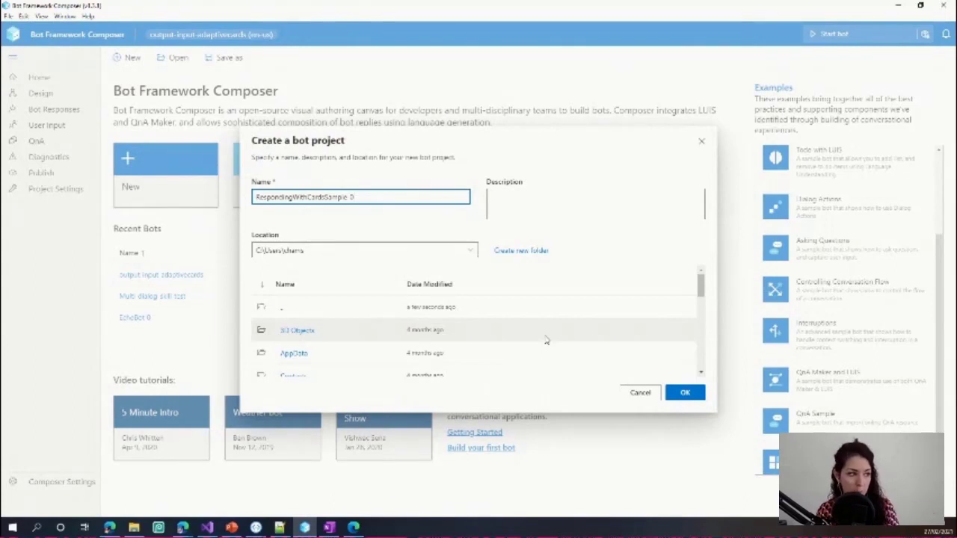
drag(401, 197, 212, 198)
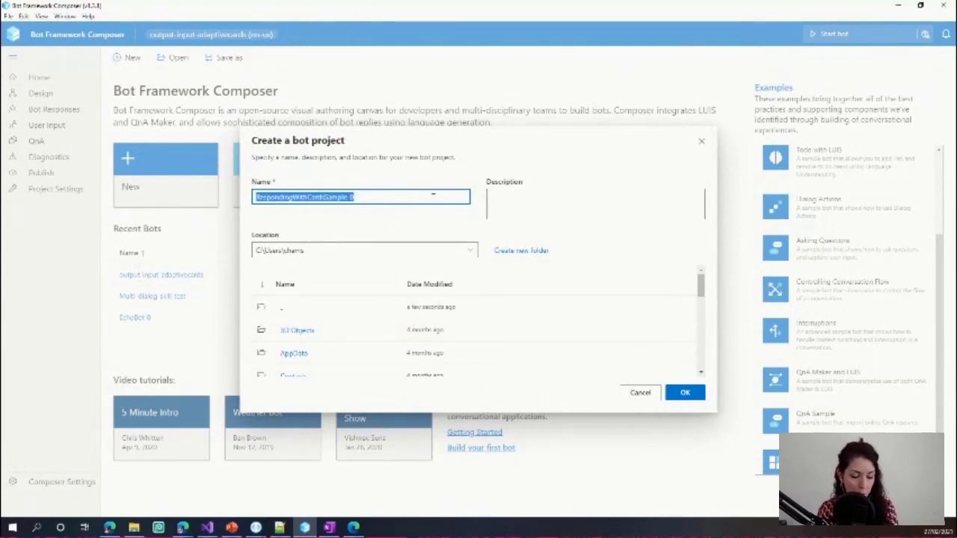
text(Show)
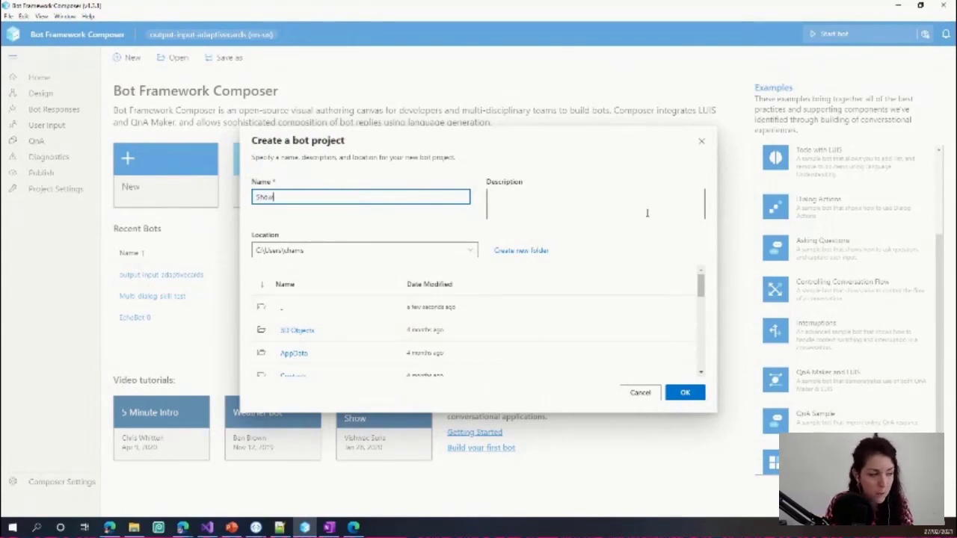
text( adapt)
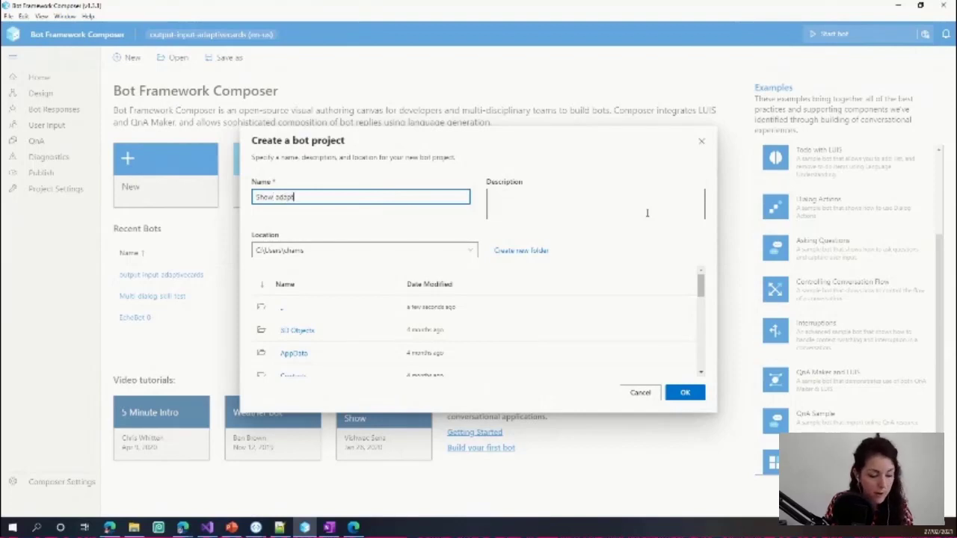
text(ive cards)
click(646, 213)
text(Th)
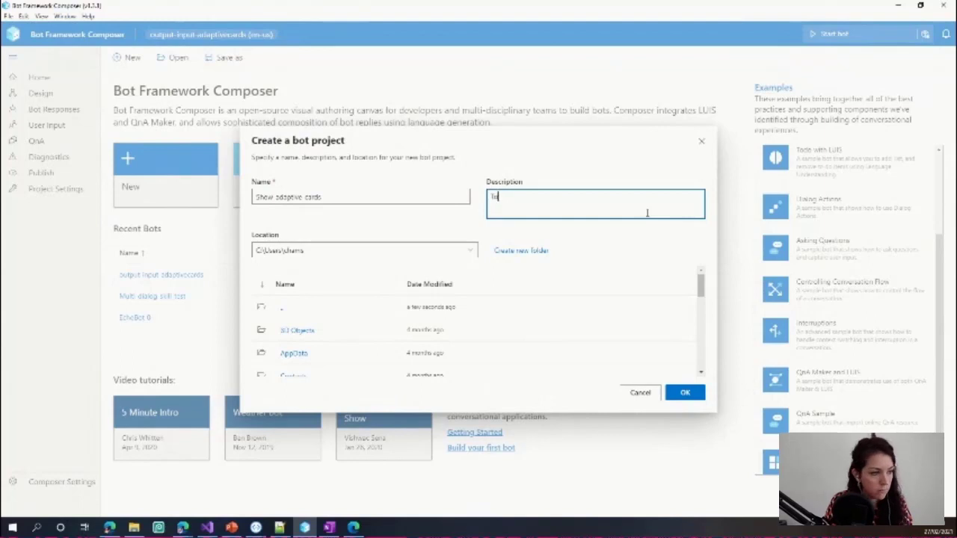
text( show multiple cards)
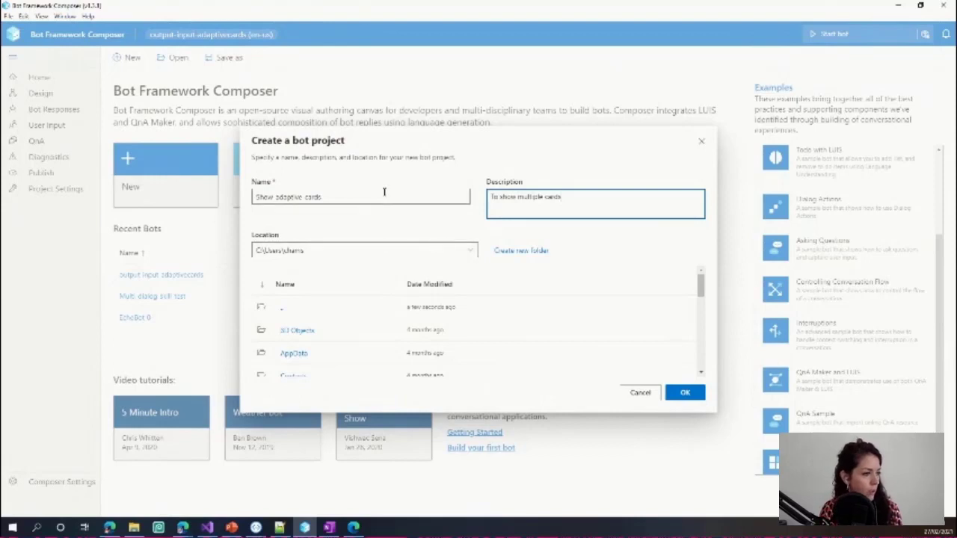
click(685, 392)
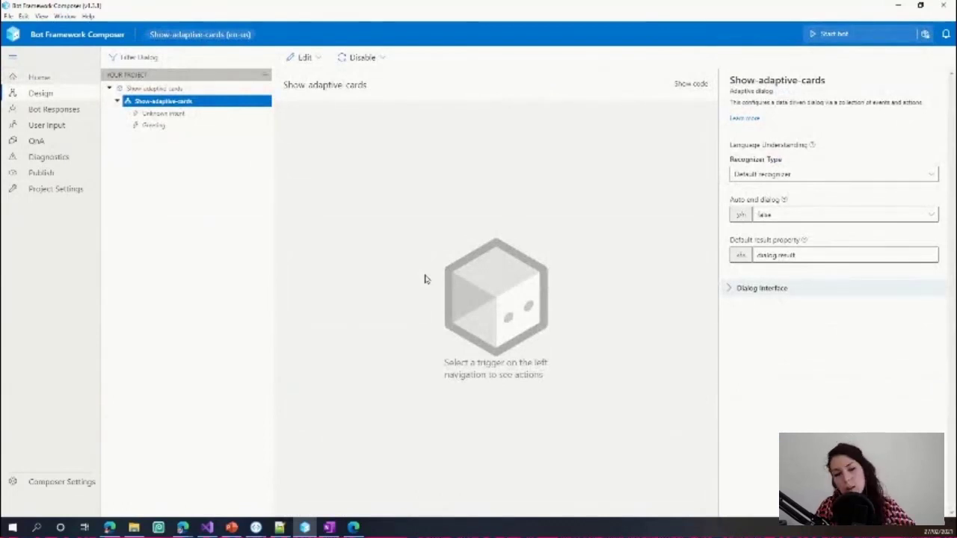
Step: Review the Greeting trigger's flow and the Unknown intent trigger's flow with its card choice branches
click(155, 126)
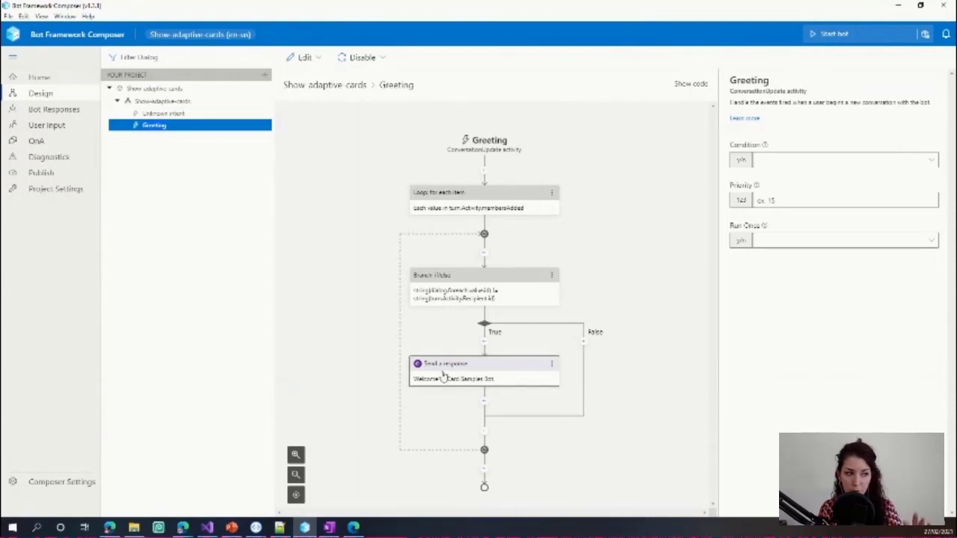
click(153, 113)
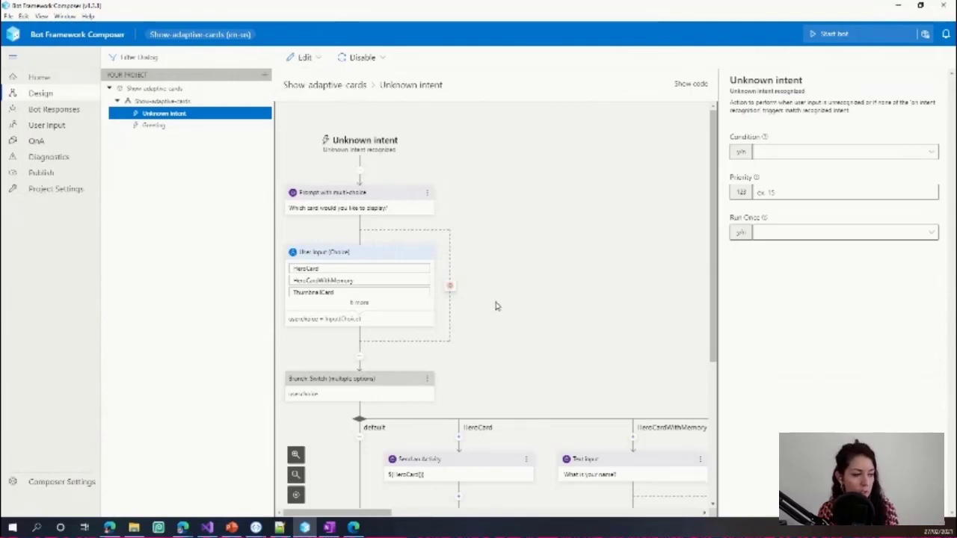
scroll(507, 295, down, 3)
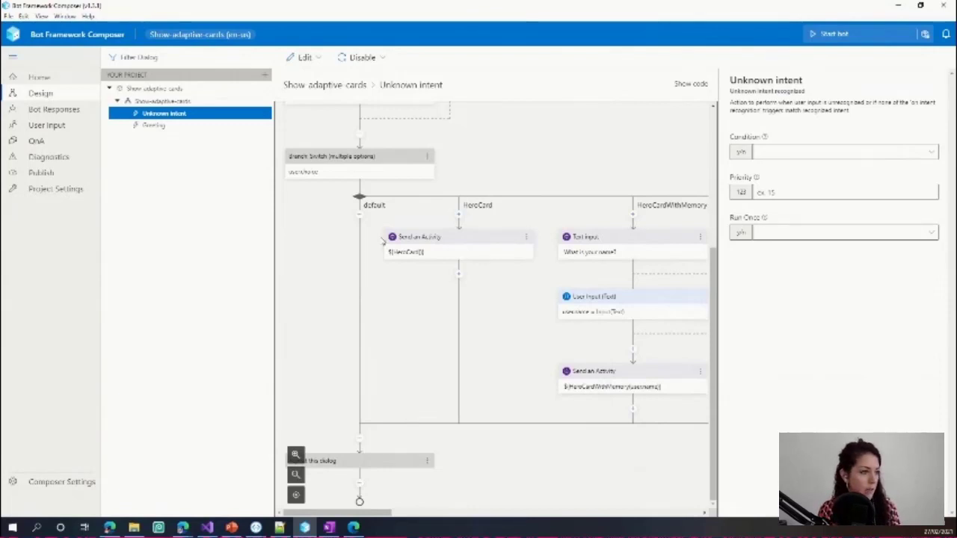
scroll(383, 240, up, 3)
Step: Add a new named choice after AllCards in the user input of the Unknown intent trigger's multi-choice prompt
click(361, 290)
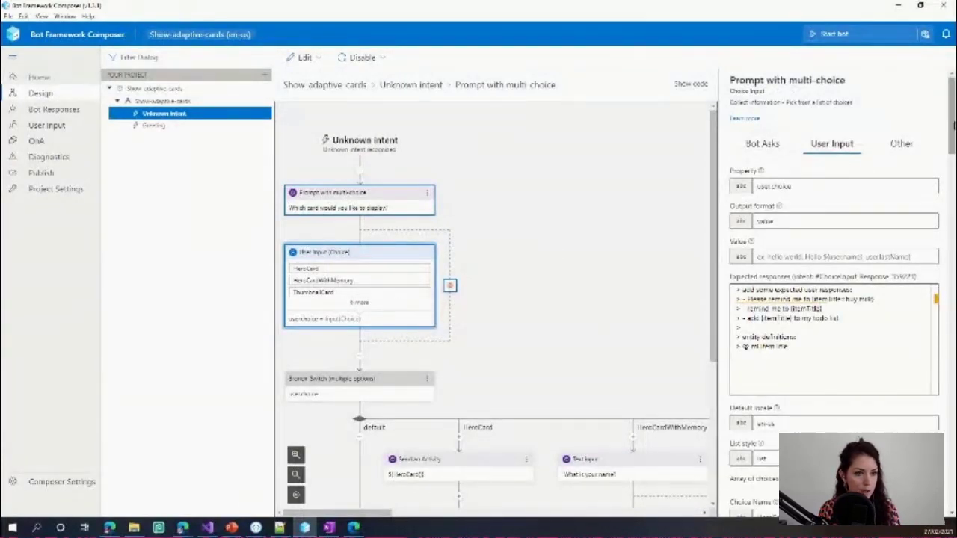
scroll(951, 120, down, 10)
scroll(814, 157, up, 3)
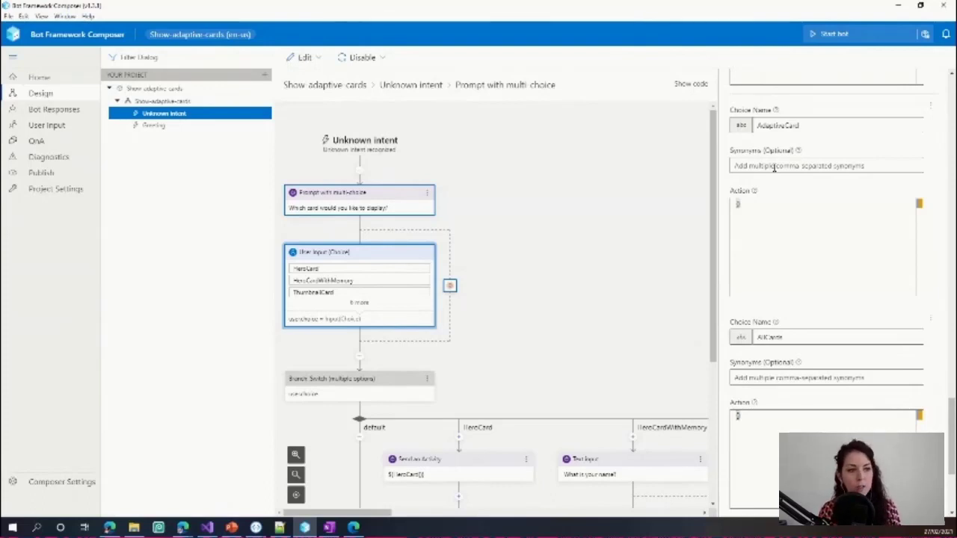
scroll(804, 329, down, 5)
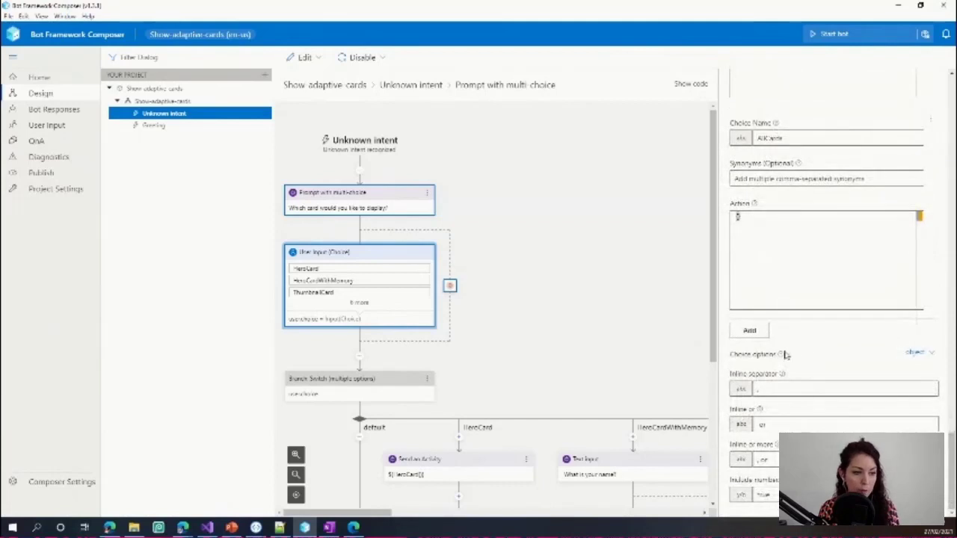
click(749, 330)
click(772, 349)
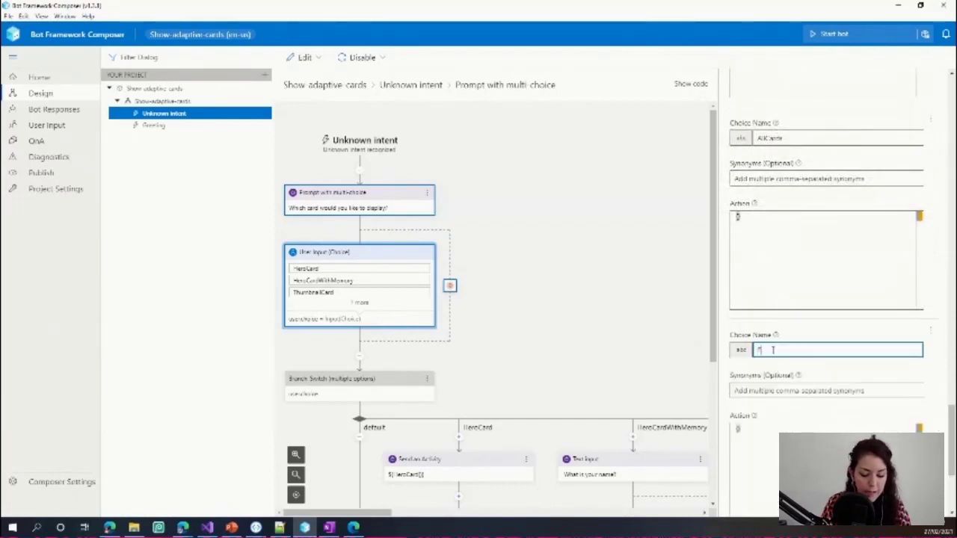
click(869, 378)
scroll(799, 400, down, 2)
click(532, 236)
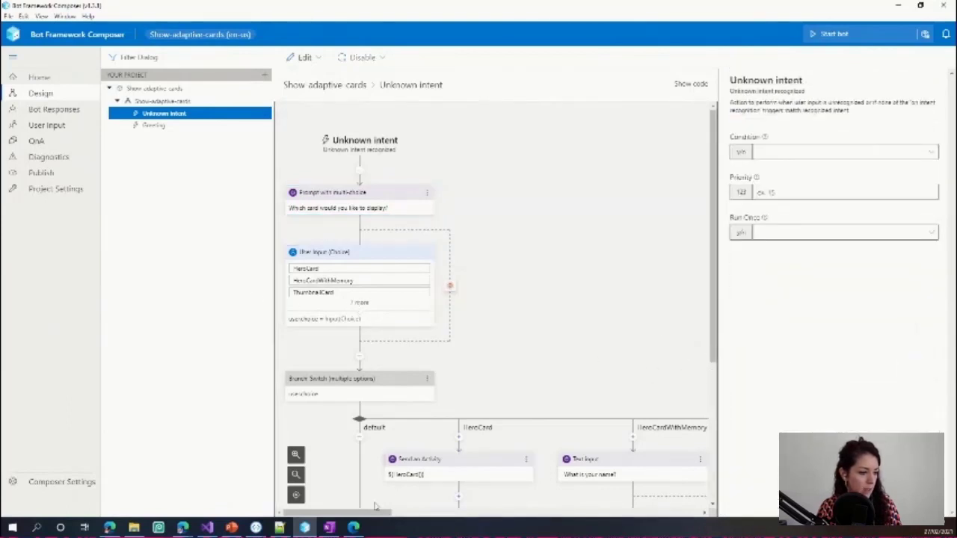
Step: Add a Finish case after AllCards in the Unknown intent trigger's multiple-option switch branch
drag(380, 512, 351, 513)
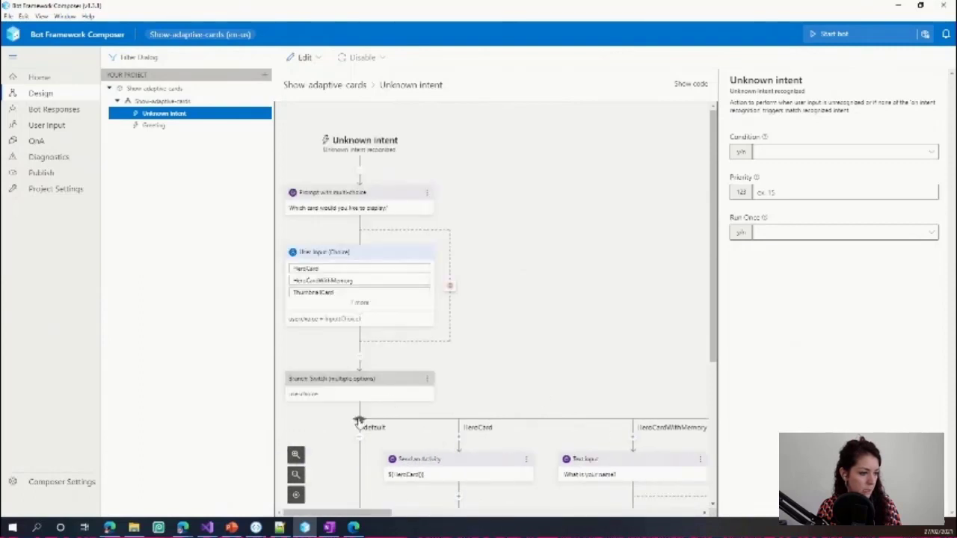
click(359, 421)
scroll(830, 431, down, 5)
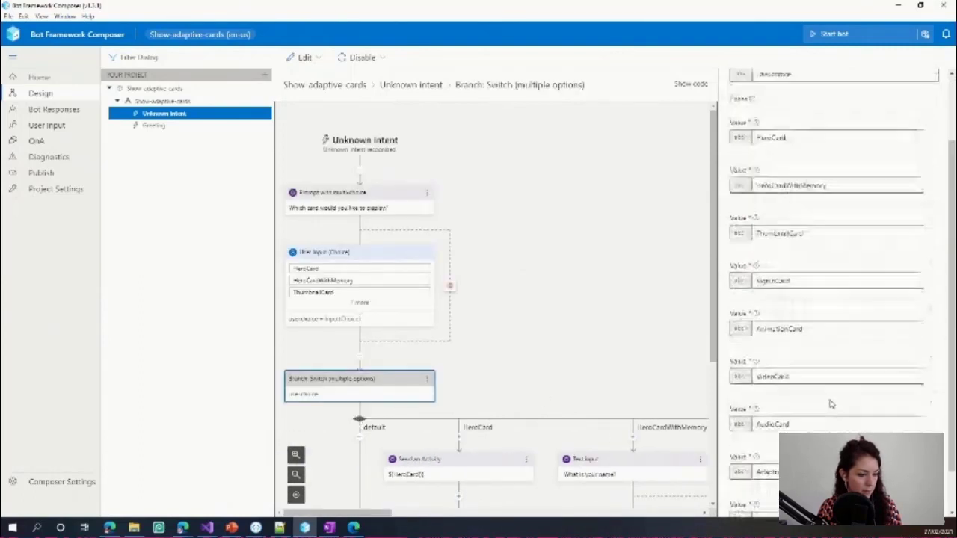
click(755, 496)
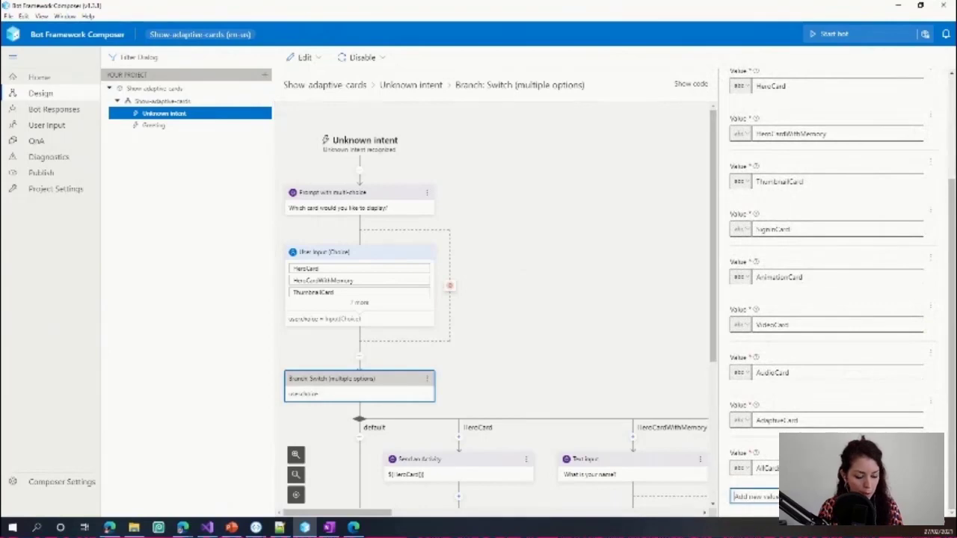
text(Finish)
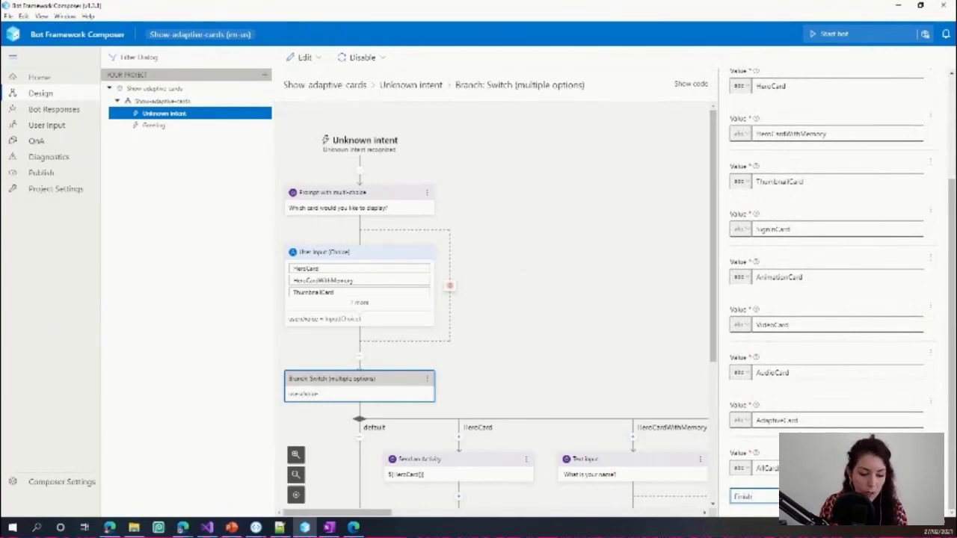
key(Return)
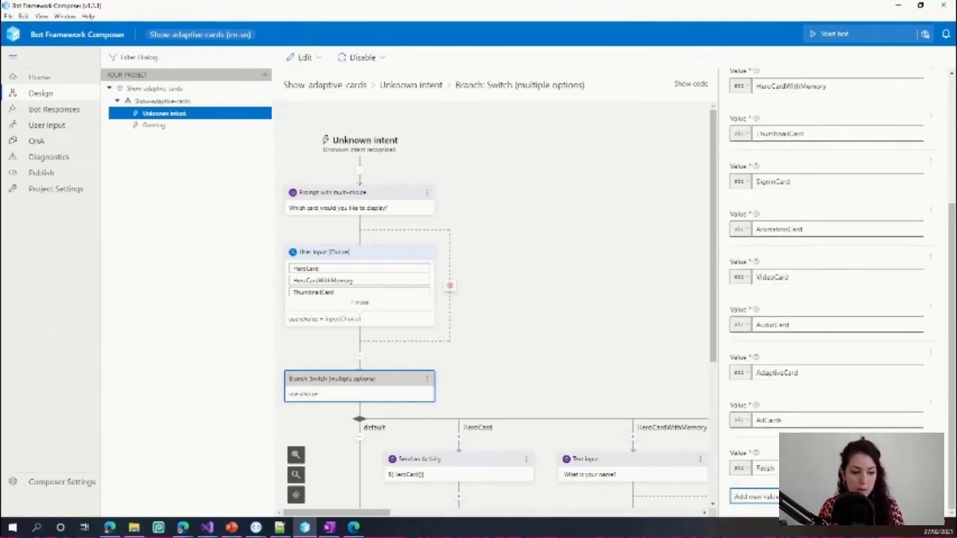
click(526, 351)
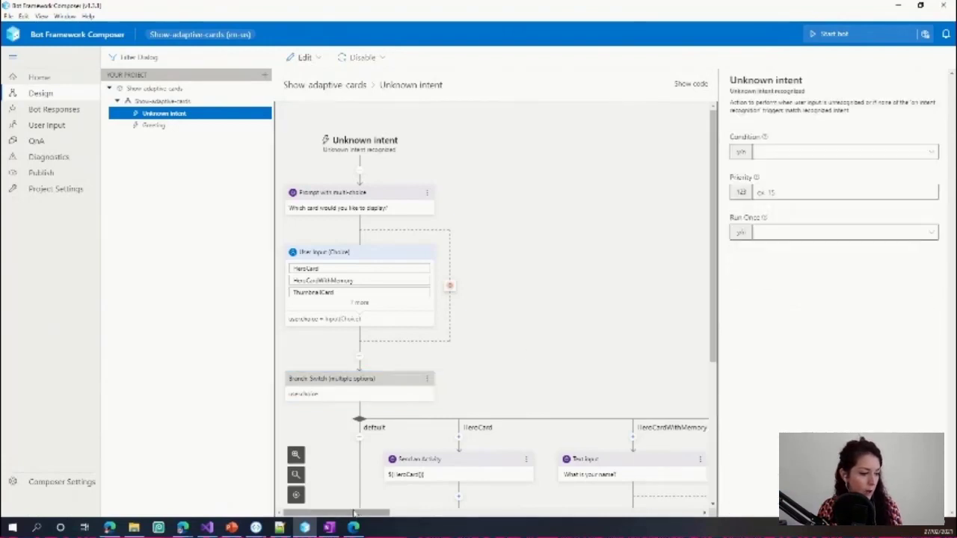
Step: Add an End this dialog action to the Finish branch, following the AllCards branch
scroll(471, 513, right, 3)
scroll(471, 513, right, 5)
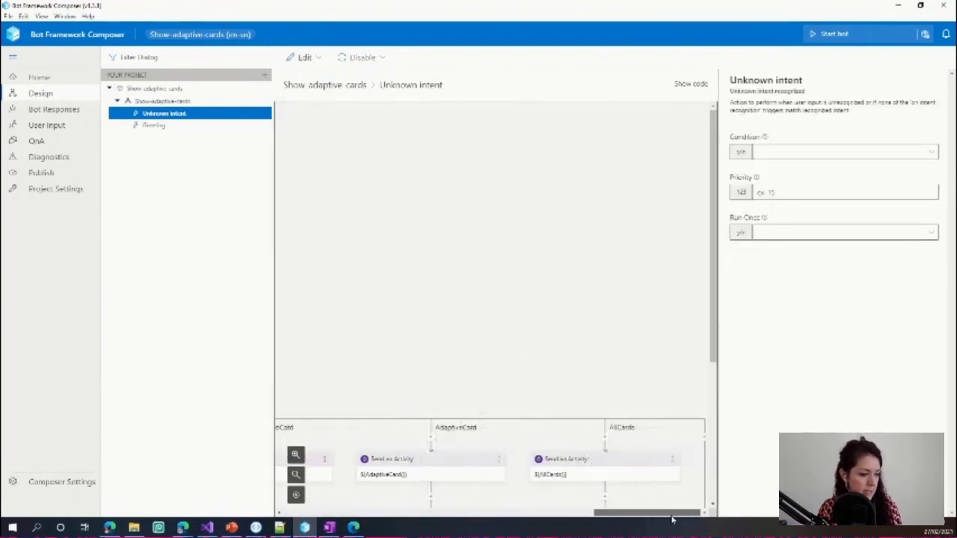
click(703, 439)
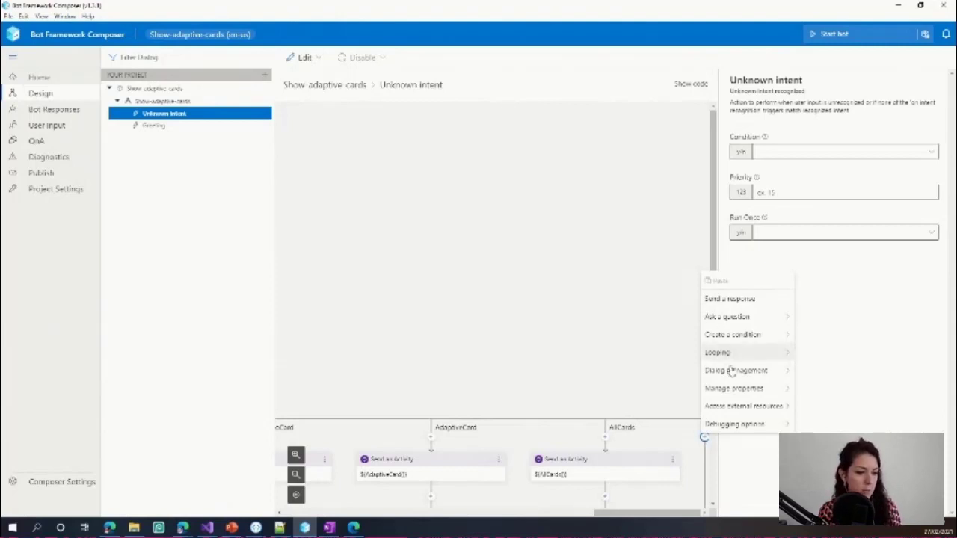
mouse_move(737, 373)
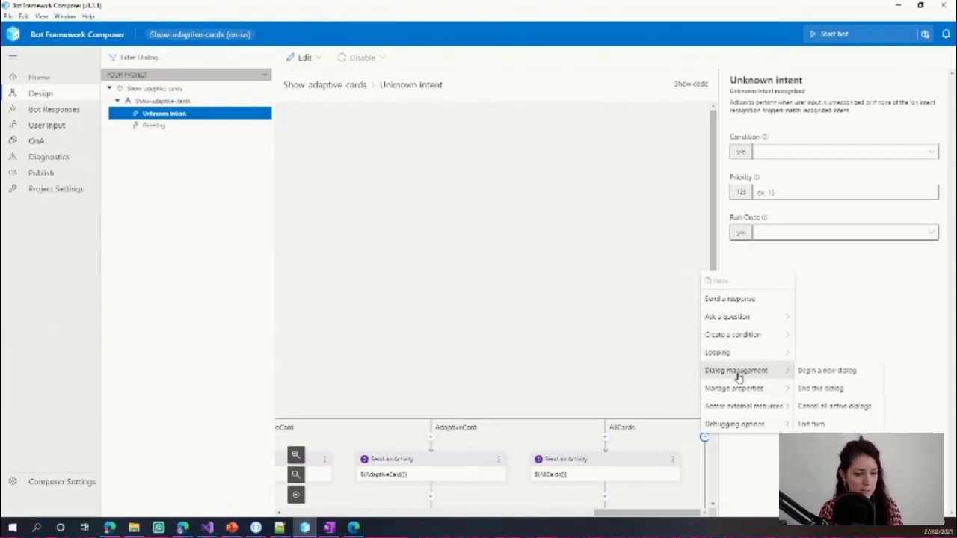
click(831, 390)
drag(620, 513, 297, 509)
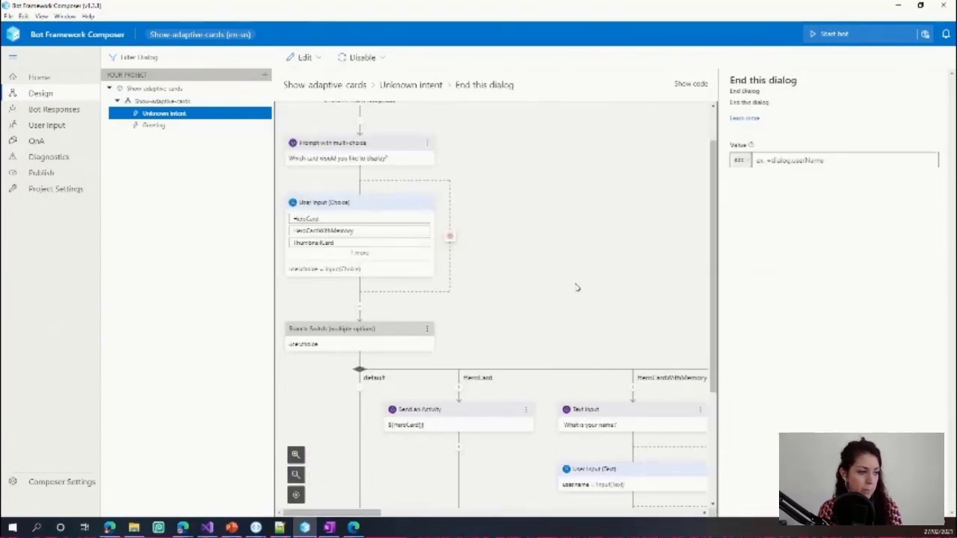
scroll(522, 286, down, 2)
scroll(555, 416, up, 3)
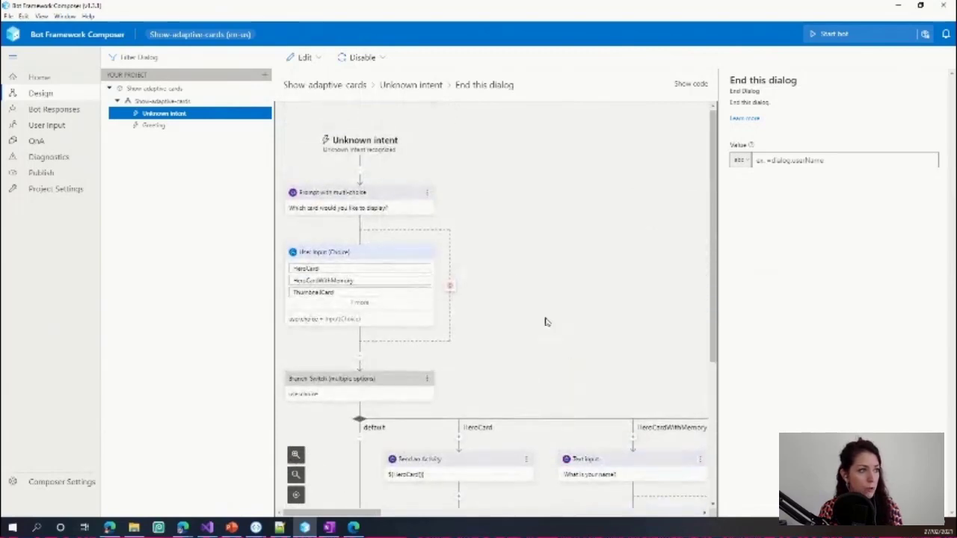
mouse_move(340, 513)
mouse_down()
mouse_move(582, 528)
mouse_move(651, 520)
mouse_move(342, 515)
mouse_up()
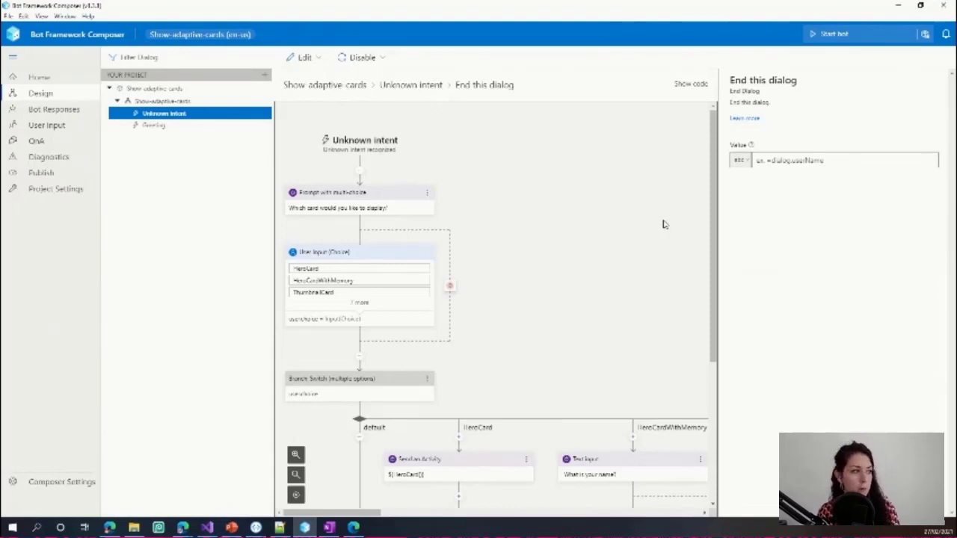
Step: Start a new publish profile for the Show-adaptive-cards bot in its project settings and name it Scottish-skill
click(48, 192)
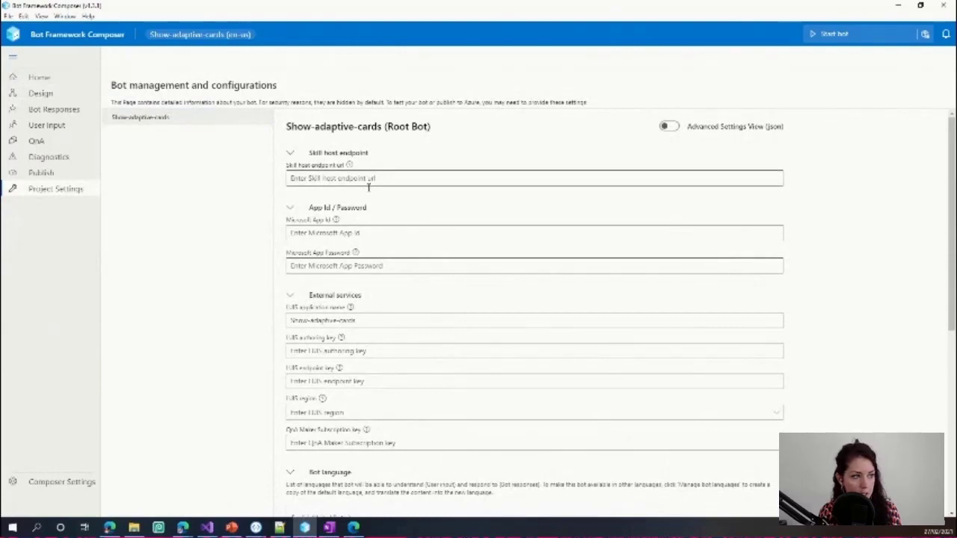
scroll(430, 415, down, 5)
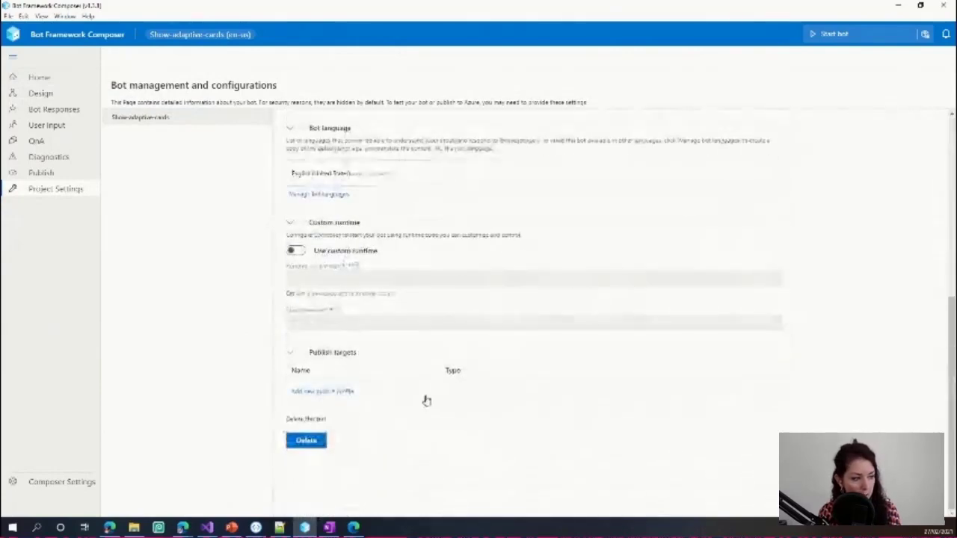
click(310, 393)
click(454, 214)
text(Sta)
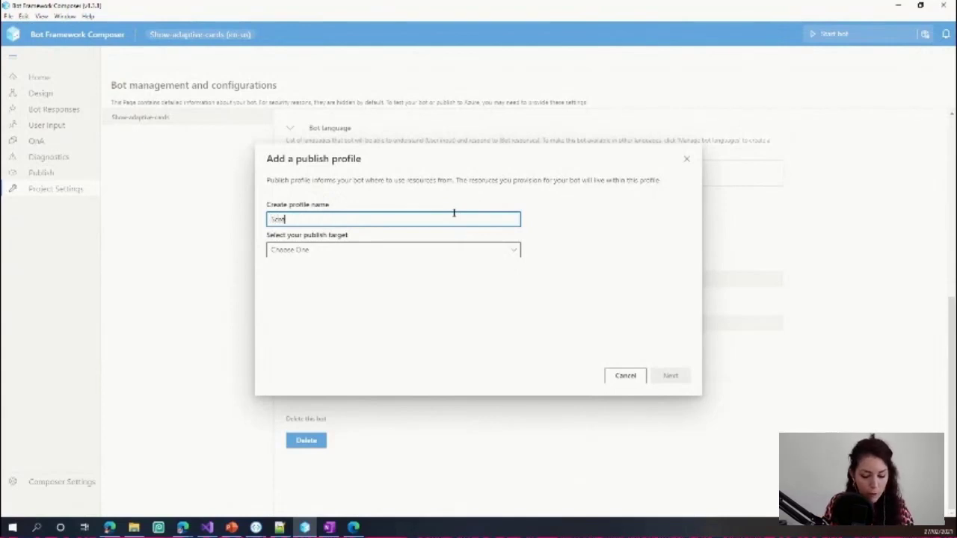
text(sh)
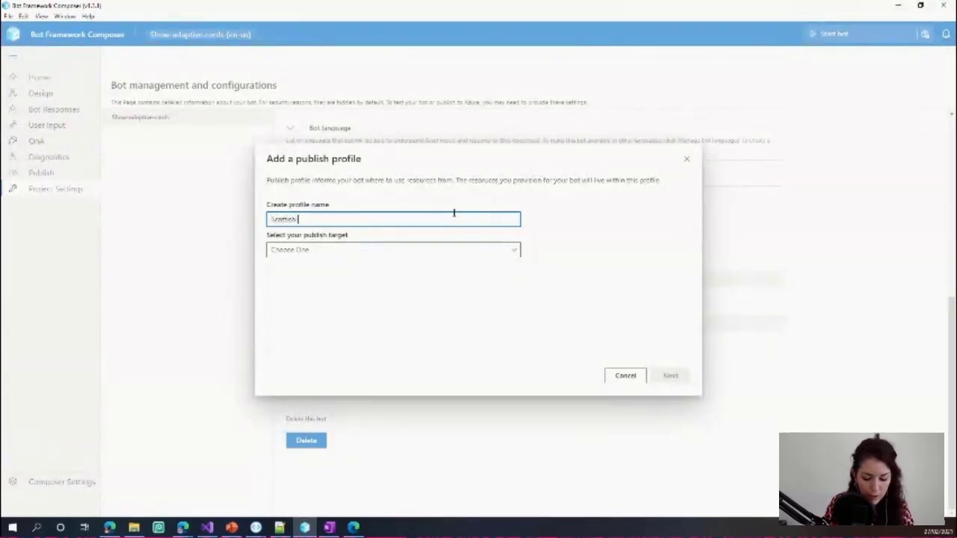
click(390, 328)
Step: Set the profile's publish target to Publish bot to Azure Web App (Preview) and continue to the resource configuration
click(406, 253)
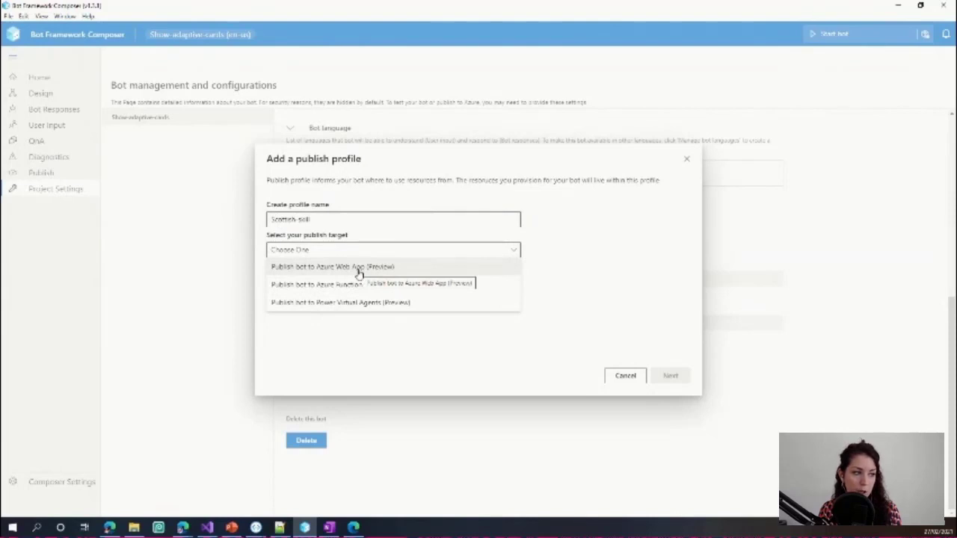
click(358, 271)
click(397, 254)
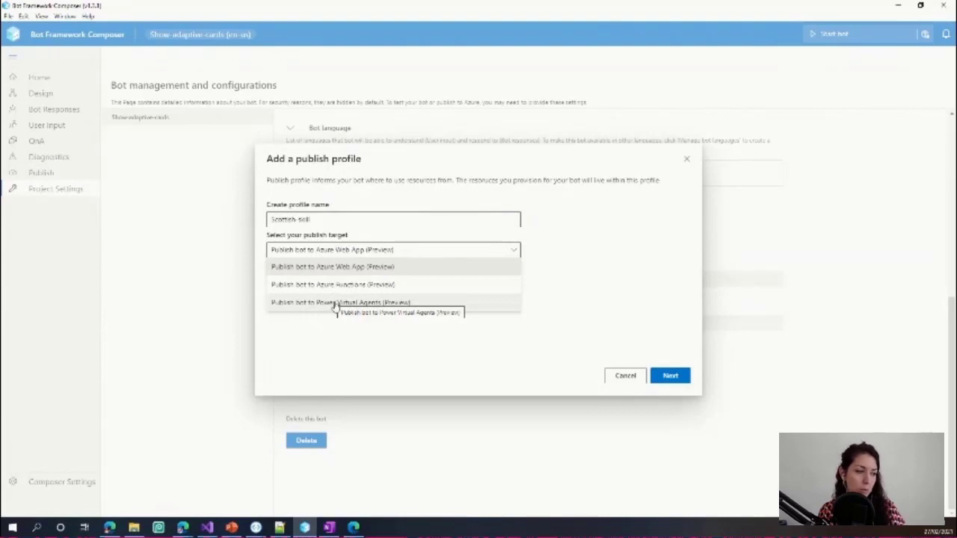
click(309, 266)
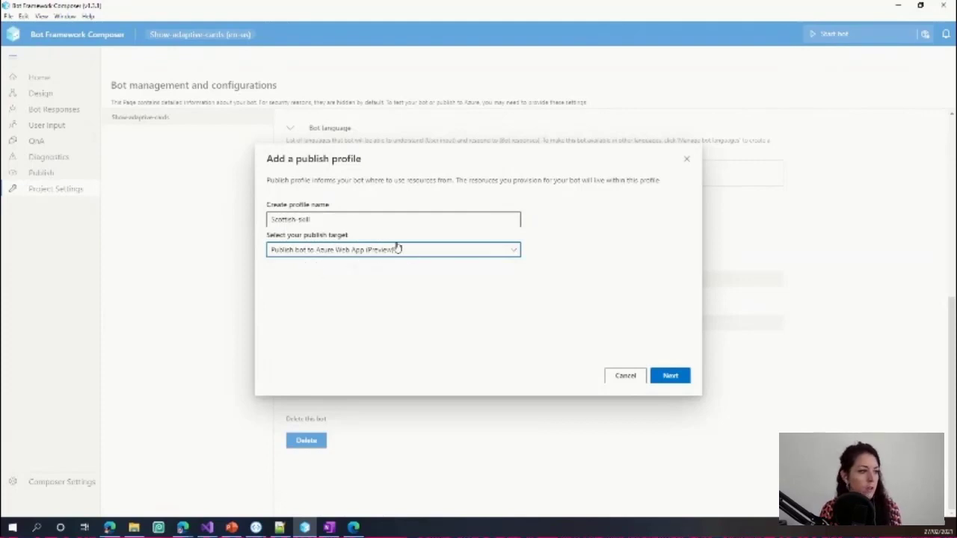
click(678, 377)
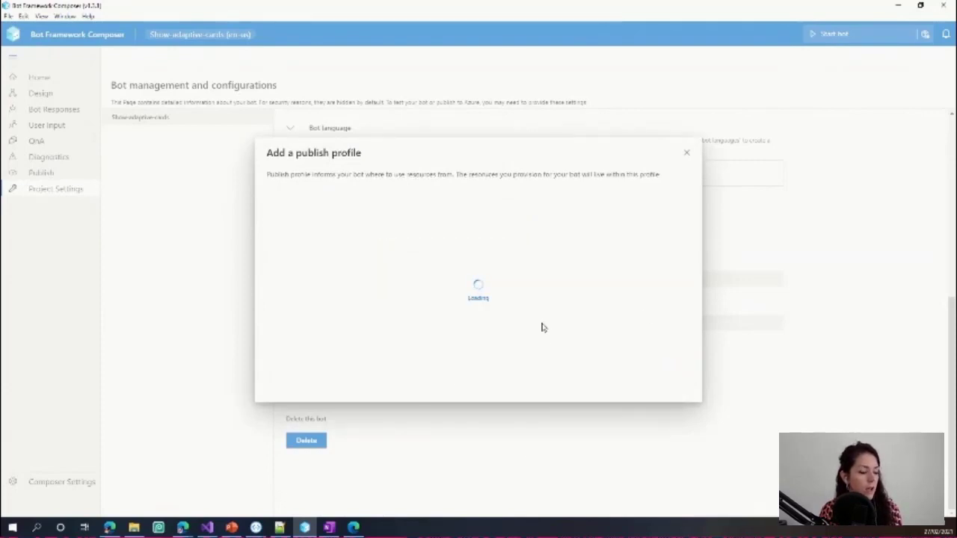
Step: Choose the Evaluación gratuita subscription for the new Azure resources and set the host name to scottish-resource
click(320, 249)
click(334, 267)
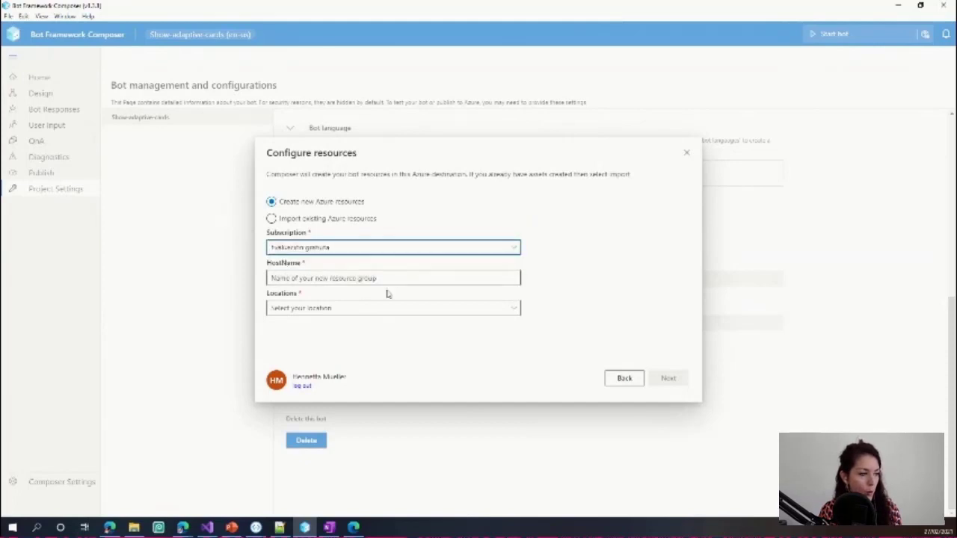
click(334, 278)
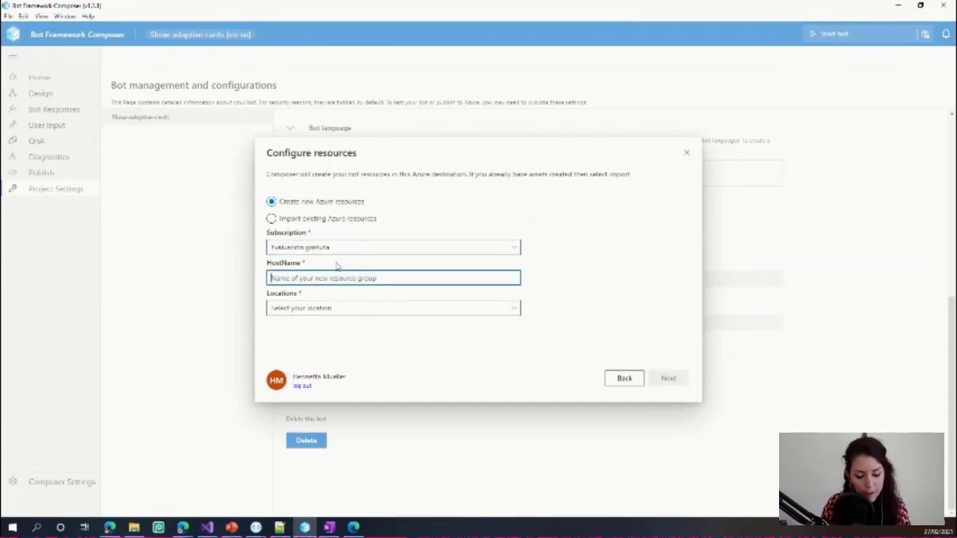
text(scottish)
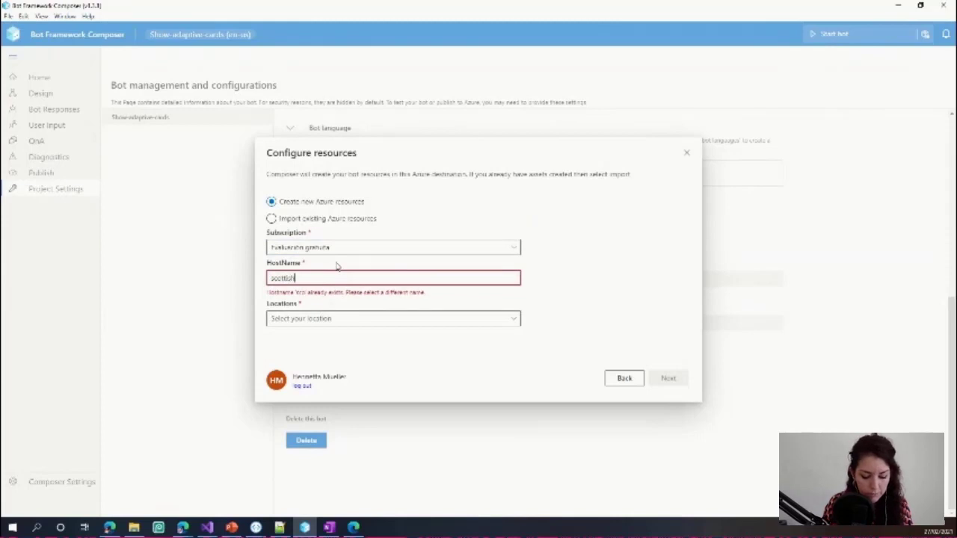
text(-)
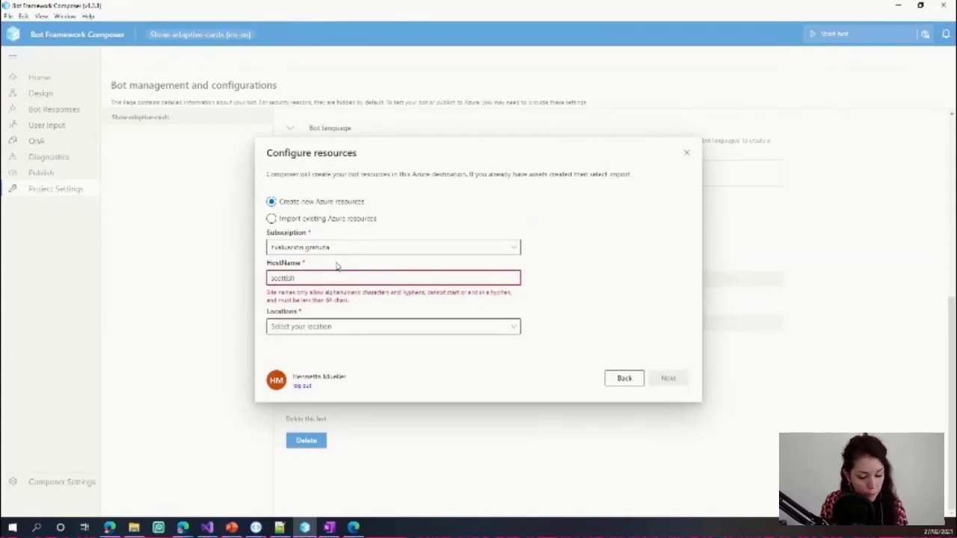
text(resource)
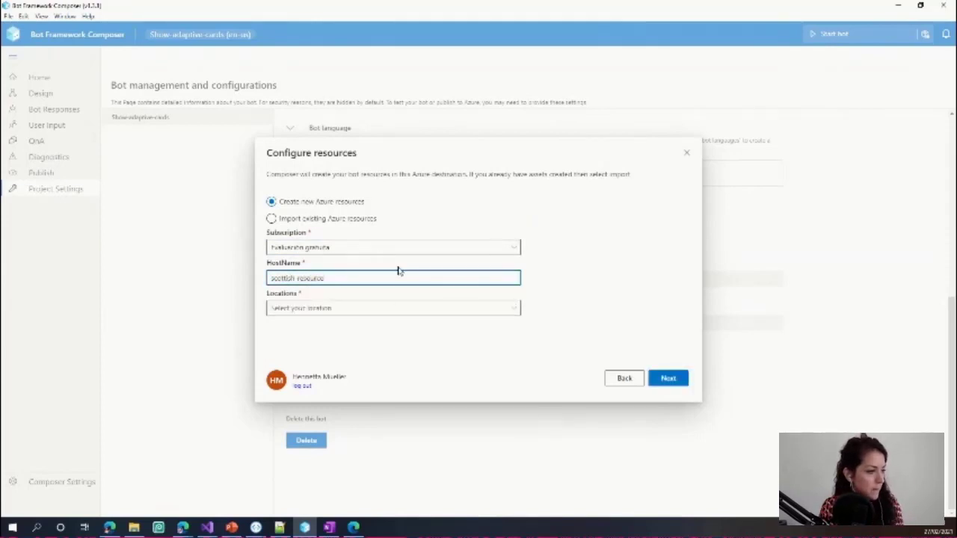
Step: Set the resource location to Centro de EE. UU. and the LUIS location to westus, and proceed to the resource review
click(358, 309)
click(329, 239)
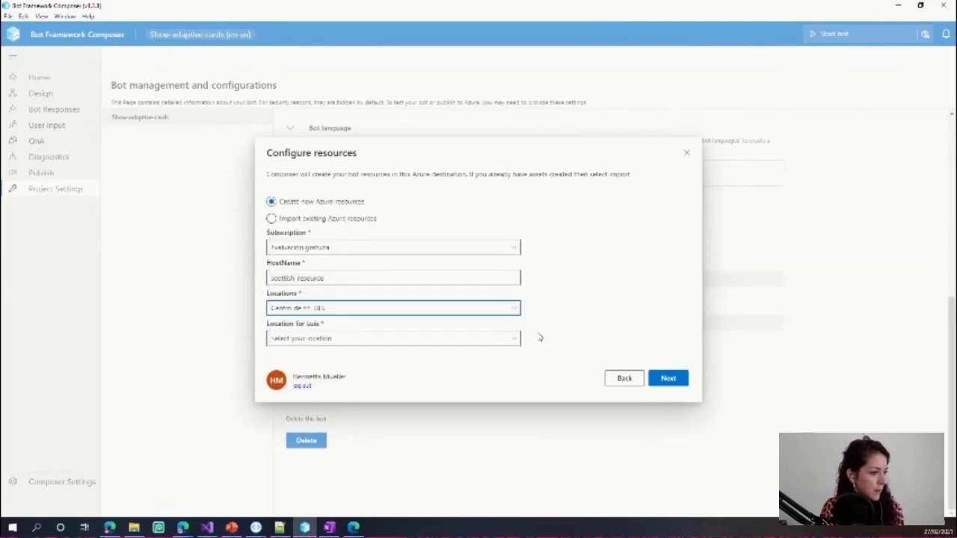
click(403, 340)
click(351, 285)
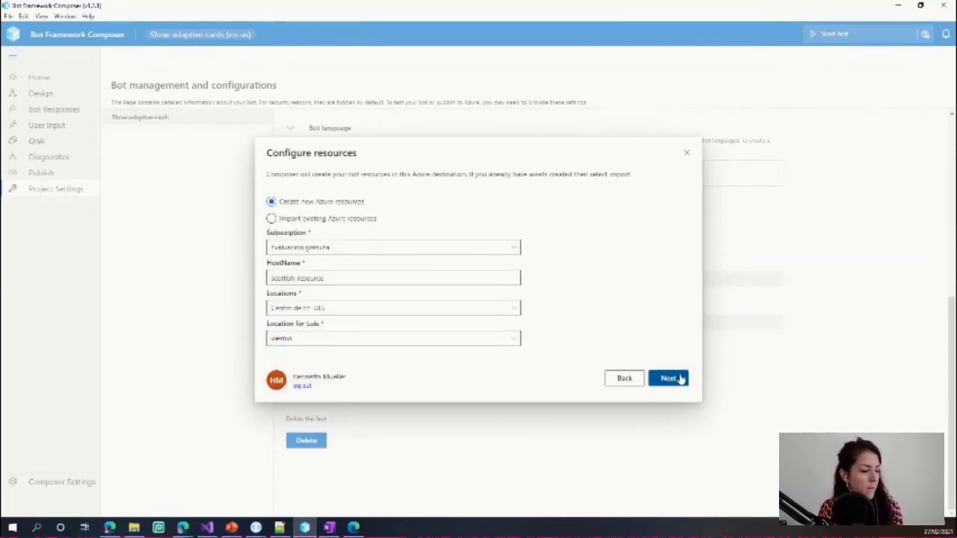
click(677, 378)
Step: Deselect all optional resources: Cosmos DB, Application Insights, Blob Storage, LUIS authoring, LUIS prediction and QnA Maker
scroll(371, 309, down, 2)
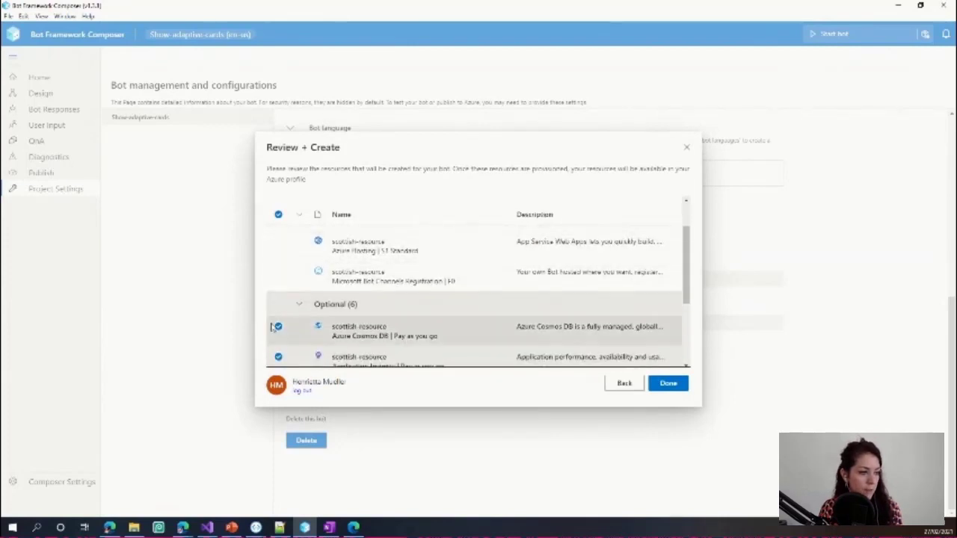
scroll(276, 314, down, 2)
click(278, 258)
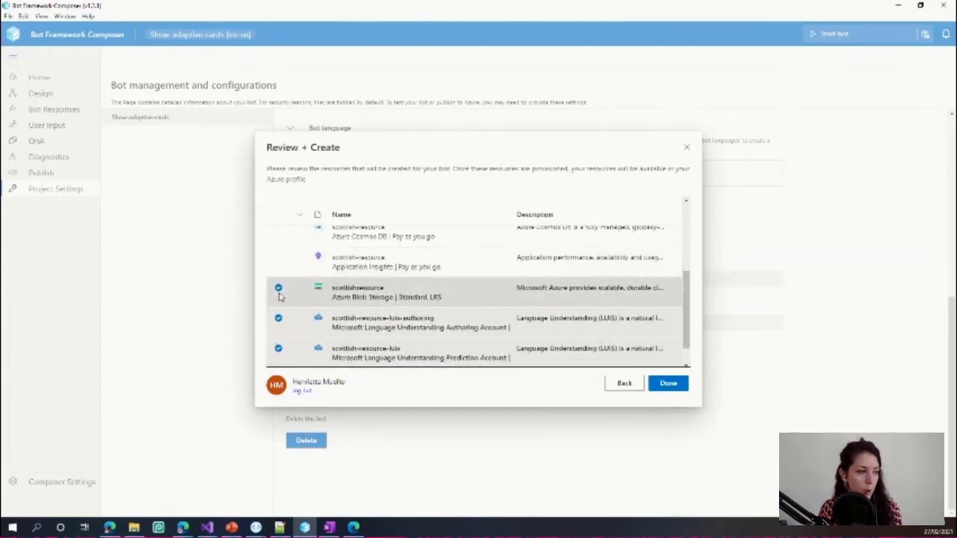
click(278, 287)
click(278, 318)
click(278, 347)
scroll(299, 284, down, 1)
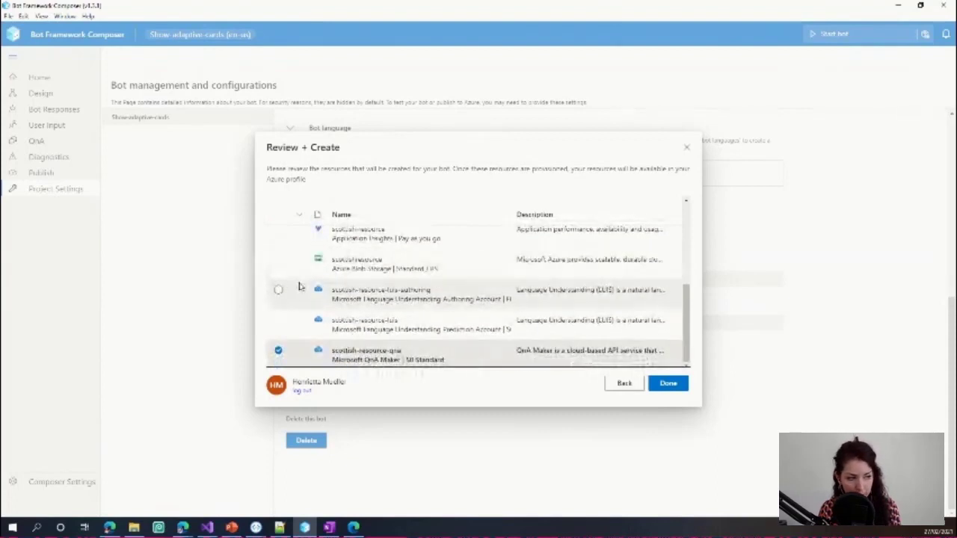
click(278, 349)
Step: Review the required and optional Azure resources listed for the bot before creating them
scroll(293, 285, up, 5)
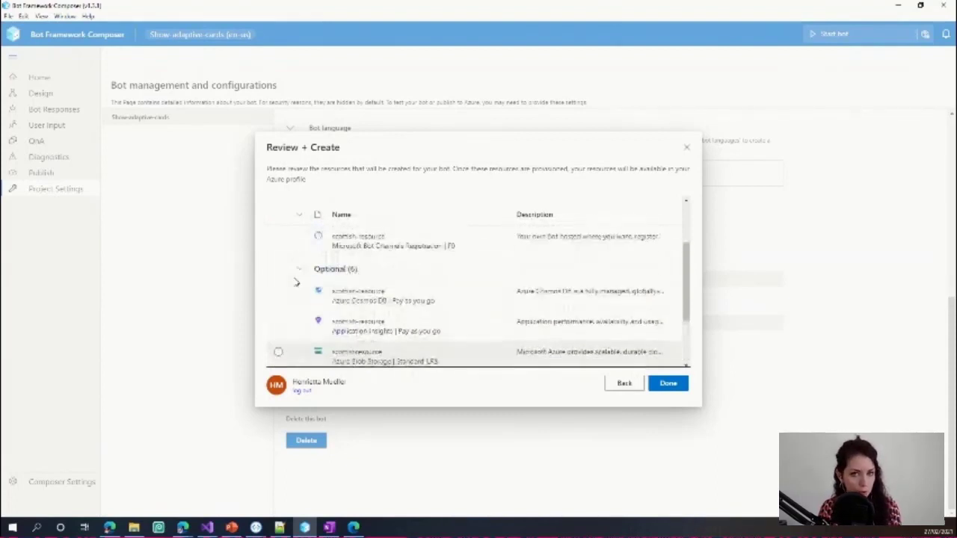
scroll(295, 284, down, 2)
scroll(389, 280, up, 2)
scroll(453, 314, down, 3)
scroll(448, 307, down, 1)
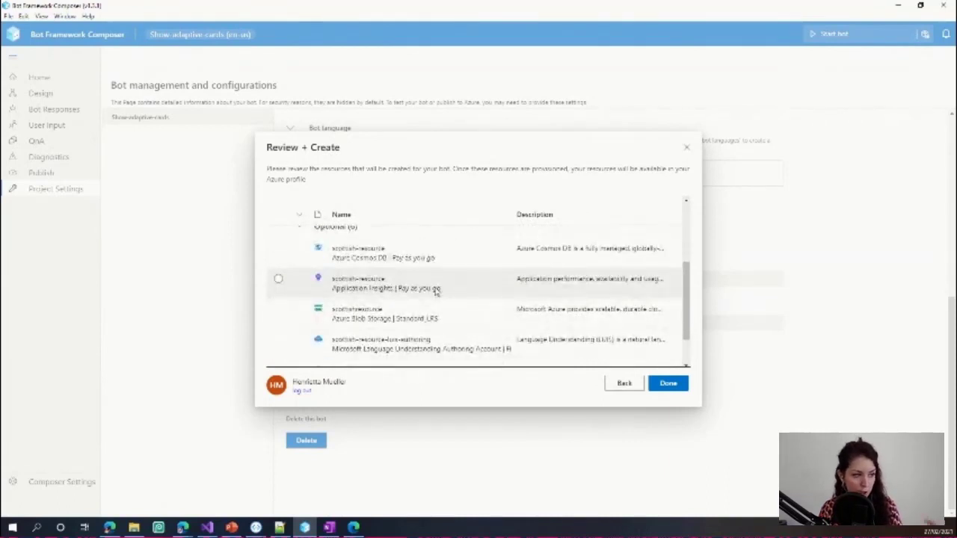
scroll(419, 314, down, 2)
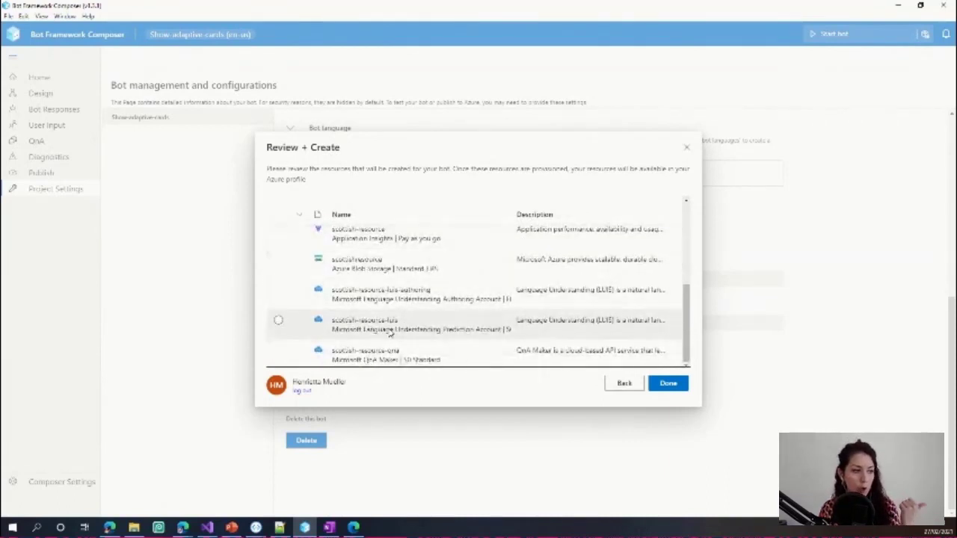
scroll(390, 332, up, 1)
scroll(397, 329, down, 1)
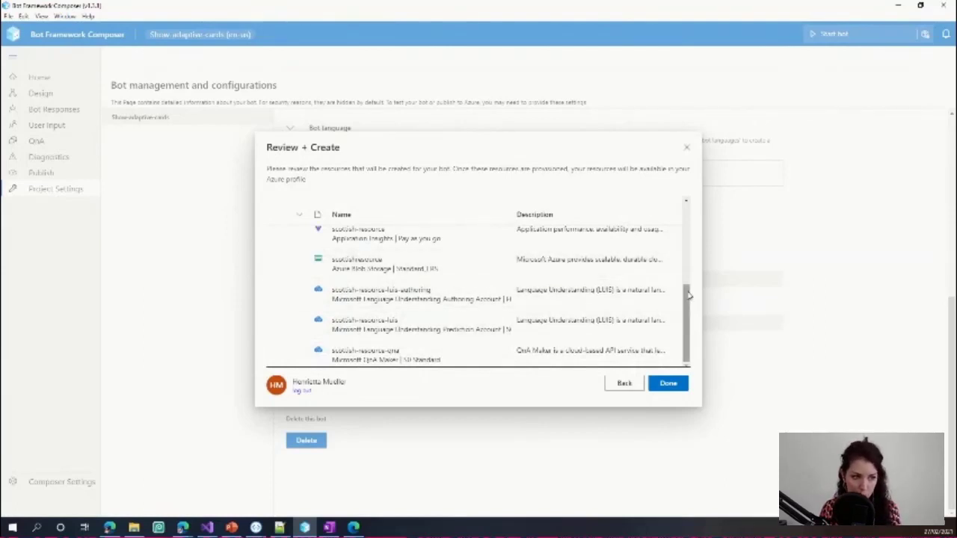
drag(688, 296, 687, 207)
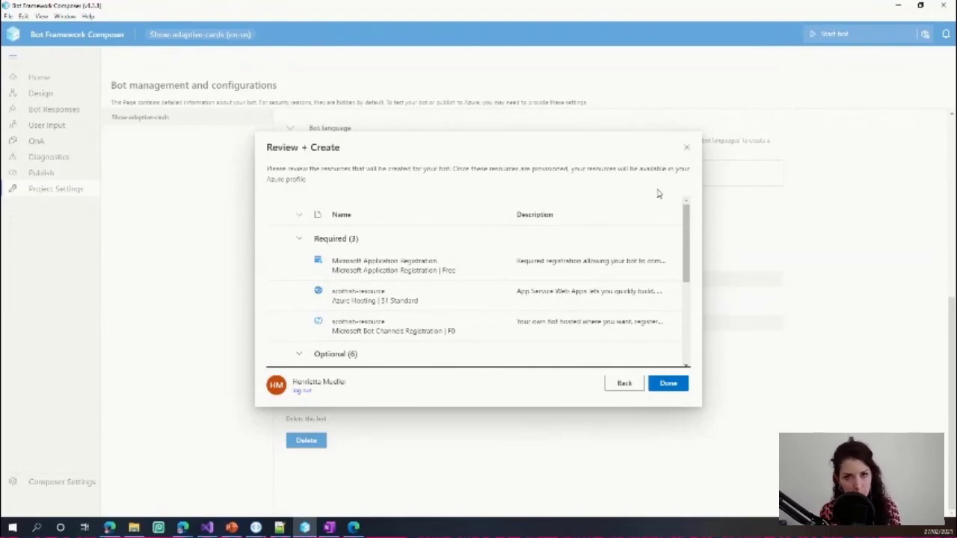
Step: Start provisioning the reviewed Azure resources for the bot
click(672, 386)
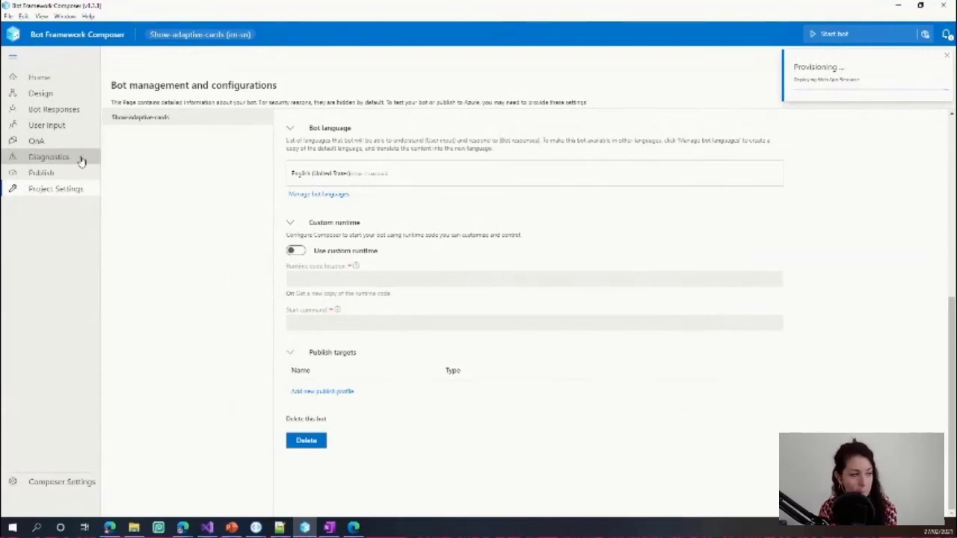
Step: Try to create a new skill manifest for the Show-adaptive-cards bot from its design page
click(44, 94)
click(265, 88)
click(291, 137)
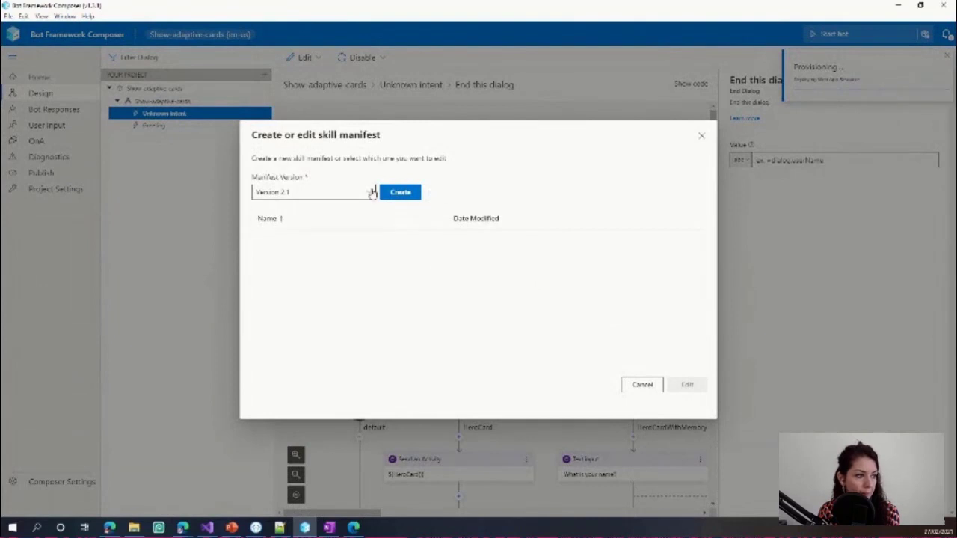
click(366, 192)
click(294, 232)
click(418, 191)
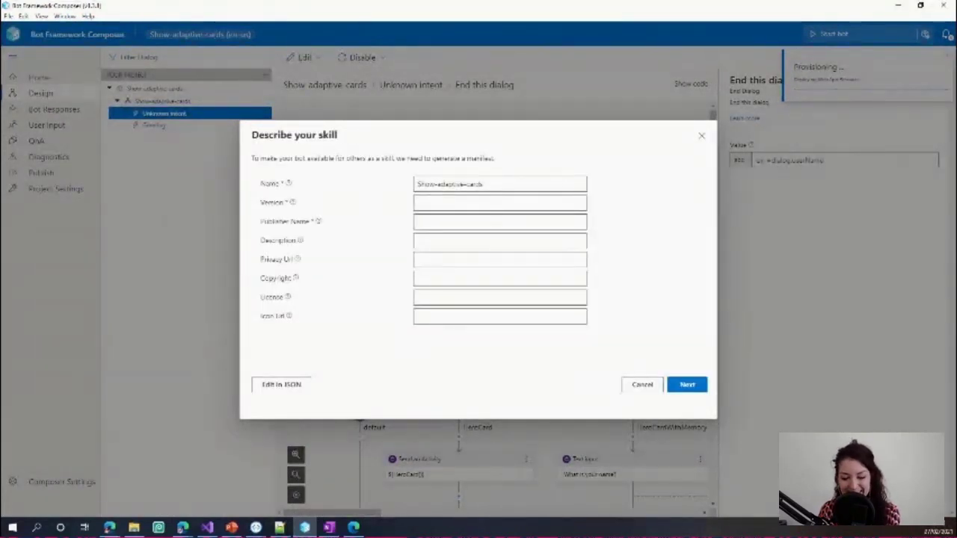
Step: Describe the skill with version 1.0 and publisher name Power Tenant, and proceed to the skill endpoints
click(492, 185)
click(498, 200)
text(1.0)
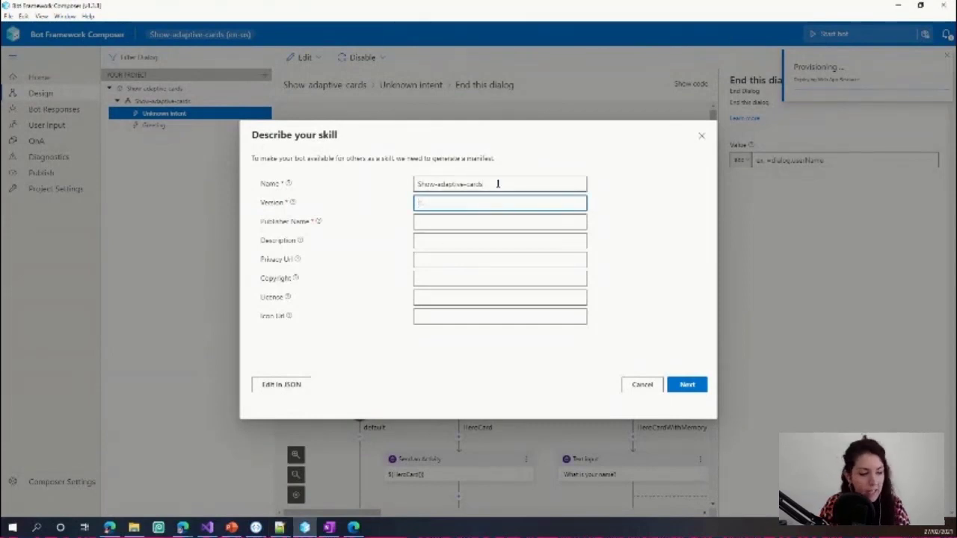
click(459, 219)
text(Power Tenant)
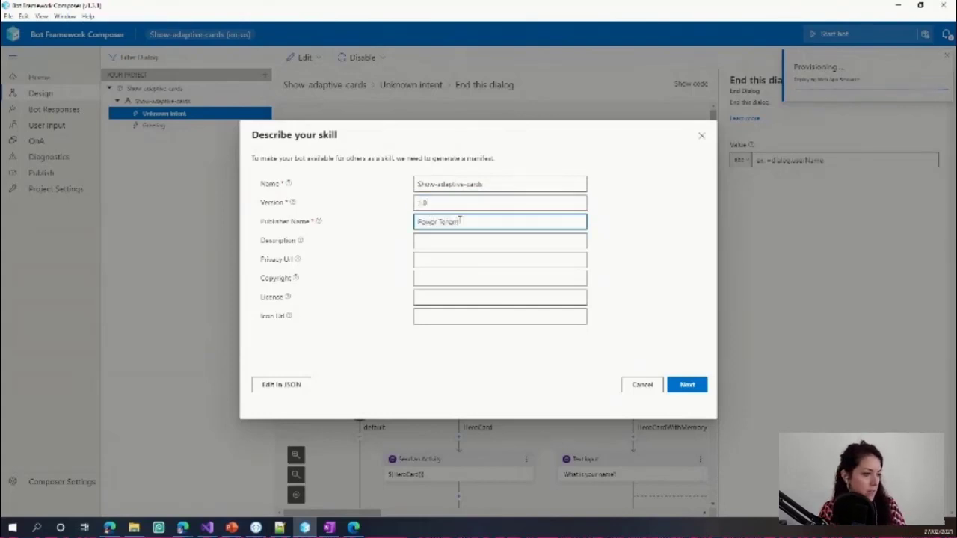
text(2)
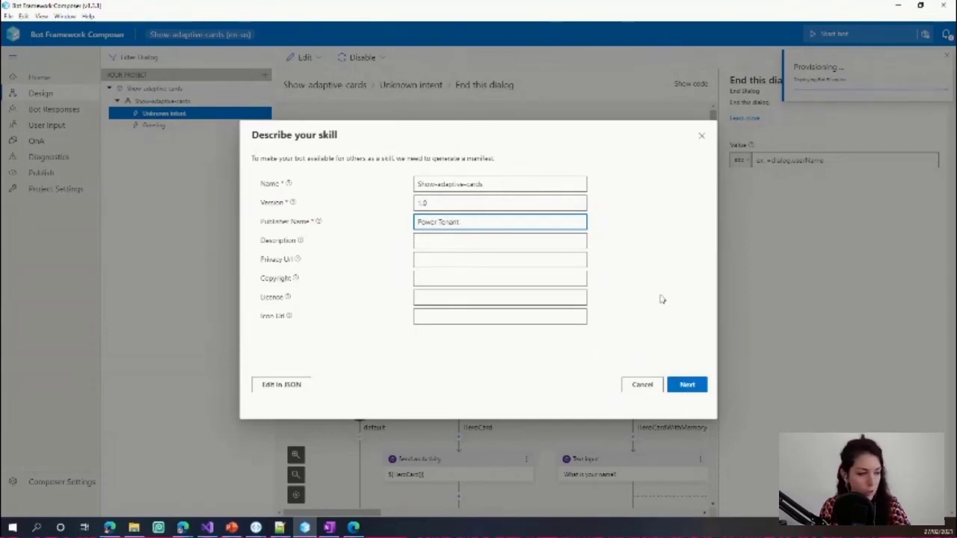
click(700, 386)
Step: Name the skill endpoint default and give it the description Show multiple cards
click(372, 222)
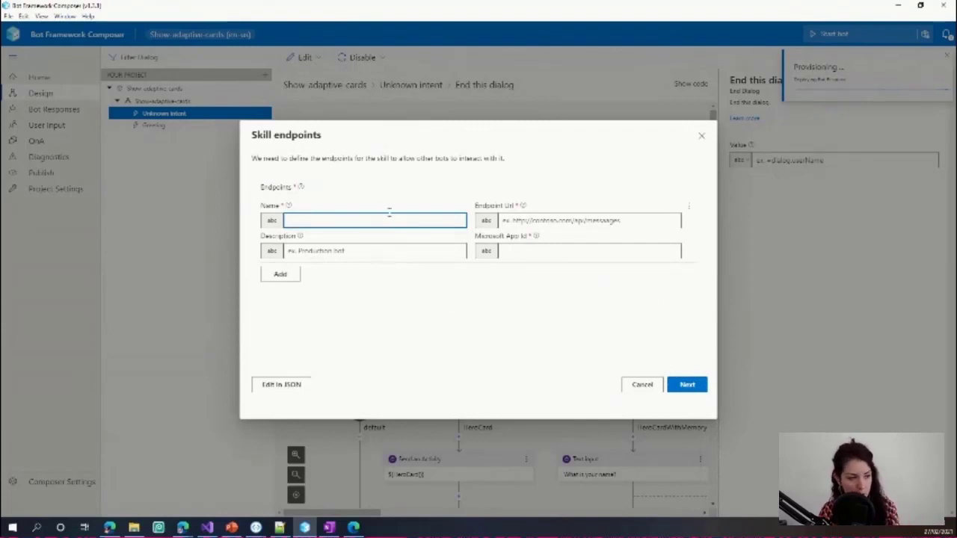
text(sk)
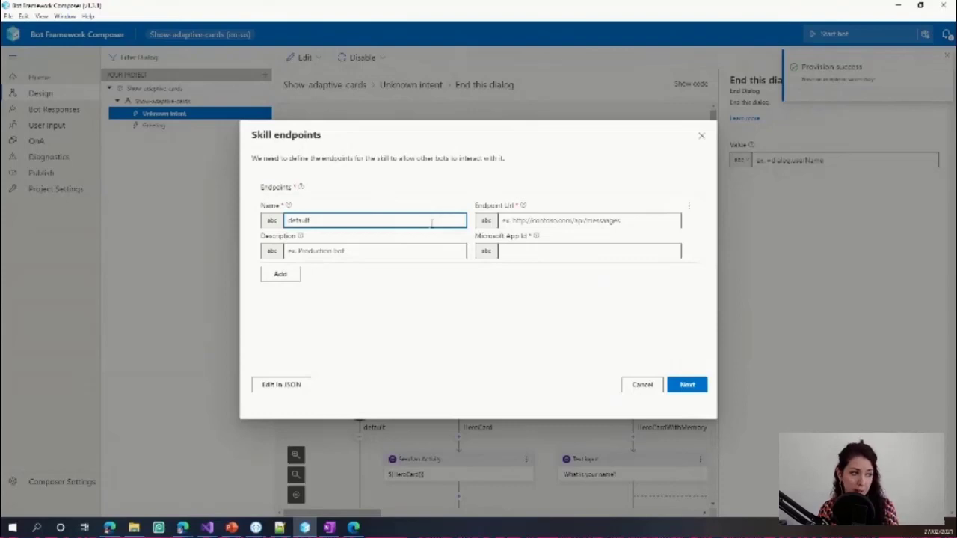
click(393, 250)
text(Sh)
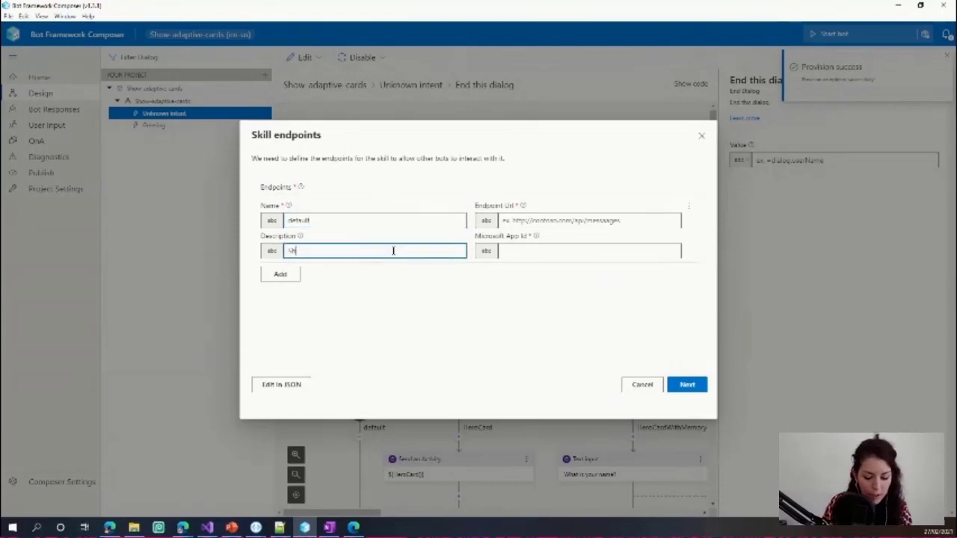
text(ow multiple cards)
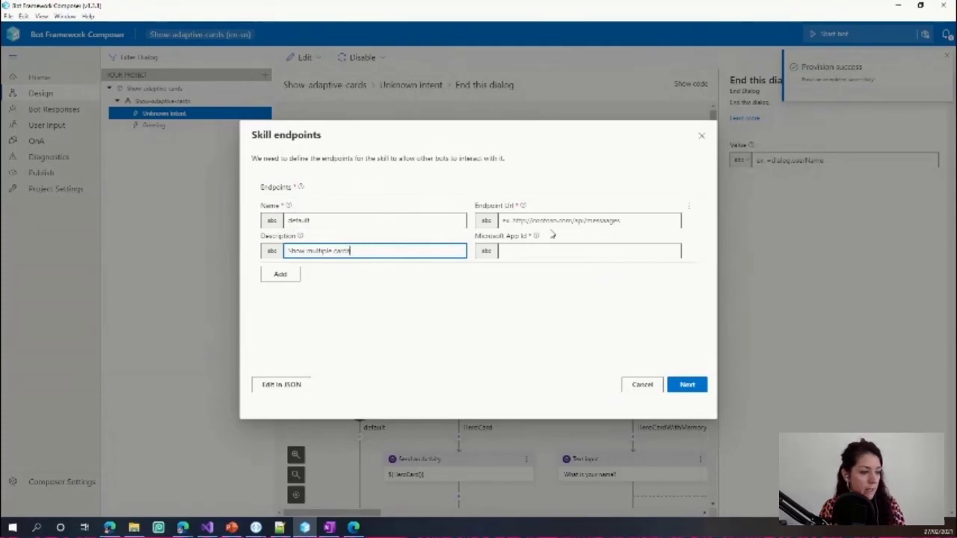
drag(480, 205, 515, 205)
drag(497, 206, 484, 311)
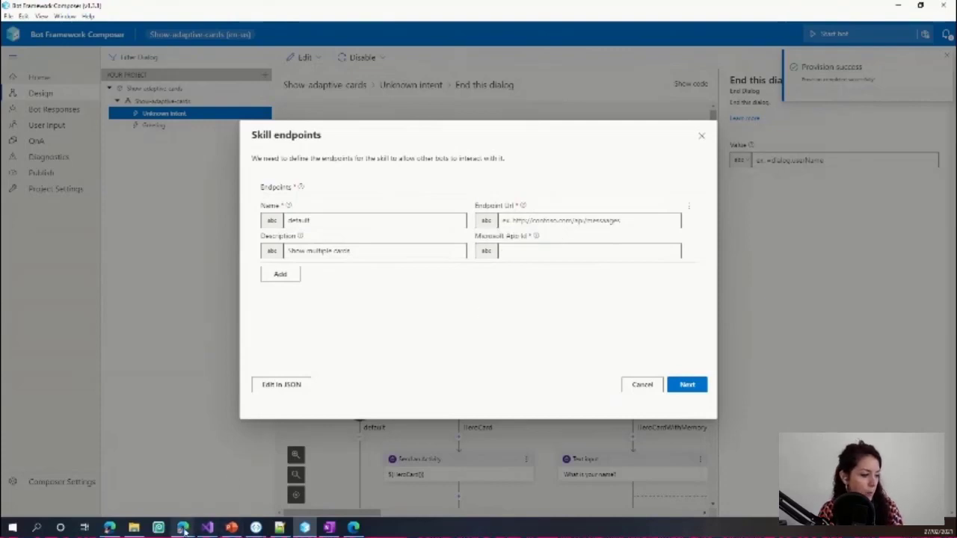
Step: Switch to the Azure portal, refresh the resource groups list and open the scottish-resource group
mouse_move(183, 527)
click(224, 486)
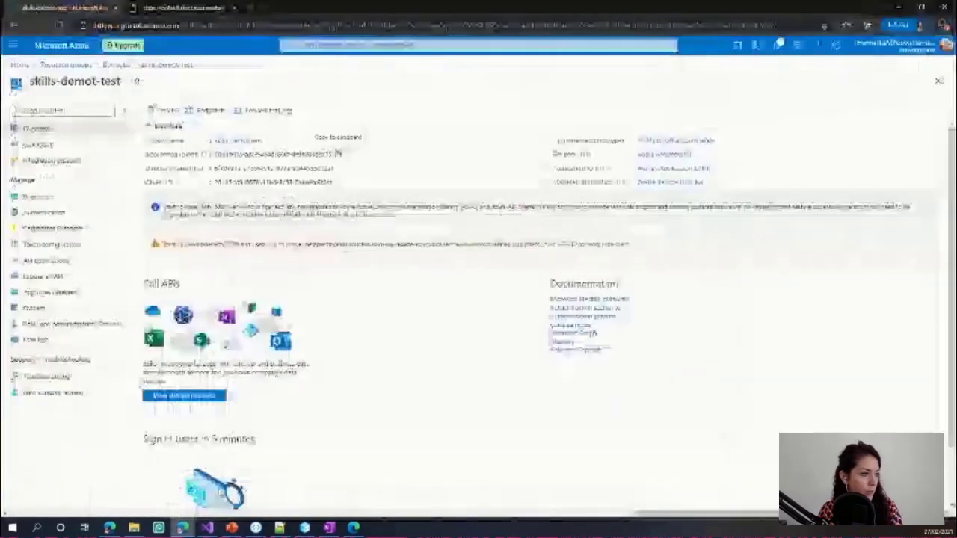
click(82, 69)
click(130, 111)
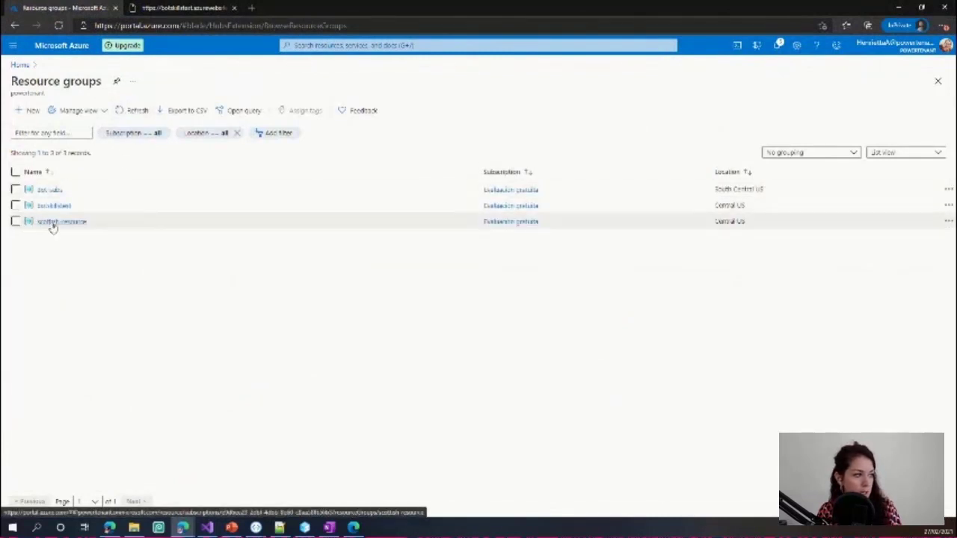
click(61, 223)
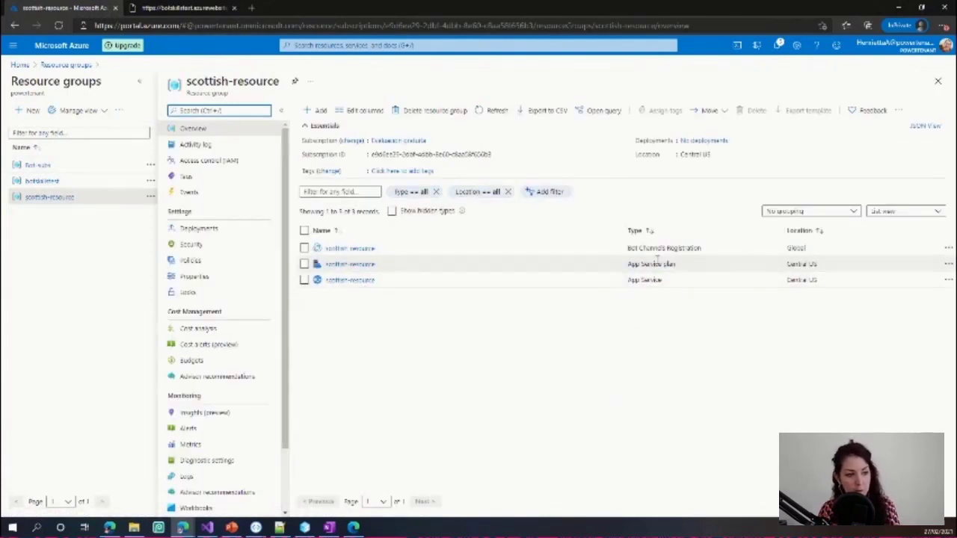
Step: Examine the scottish-resource App Service's configuration settings and the App Service plan, and return to the resource group
click(349, 281)
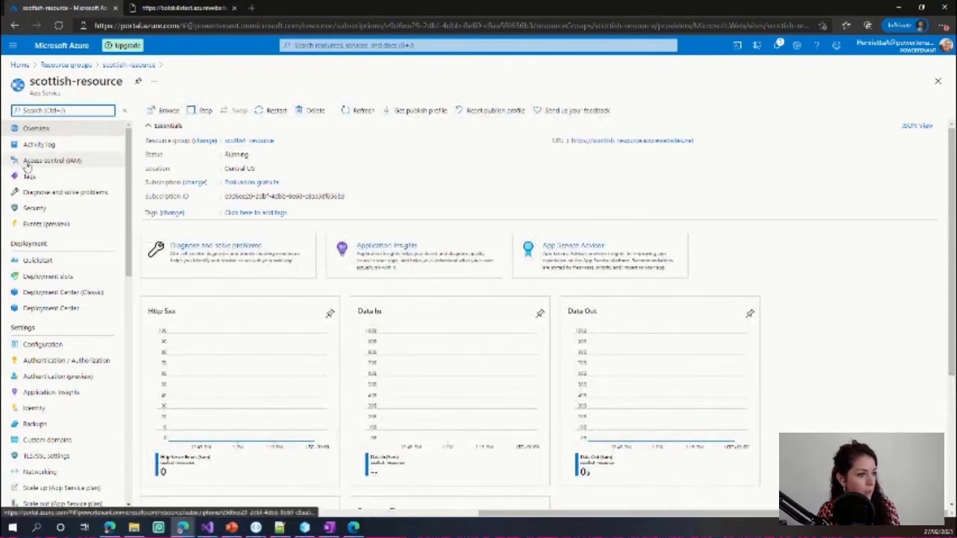
click(30, 261)
click(35, 348)
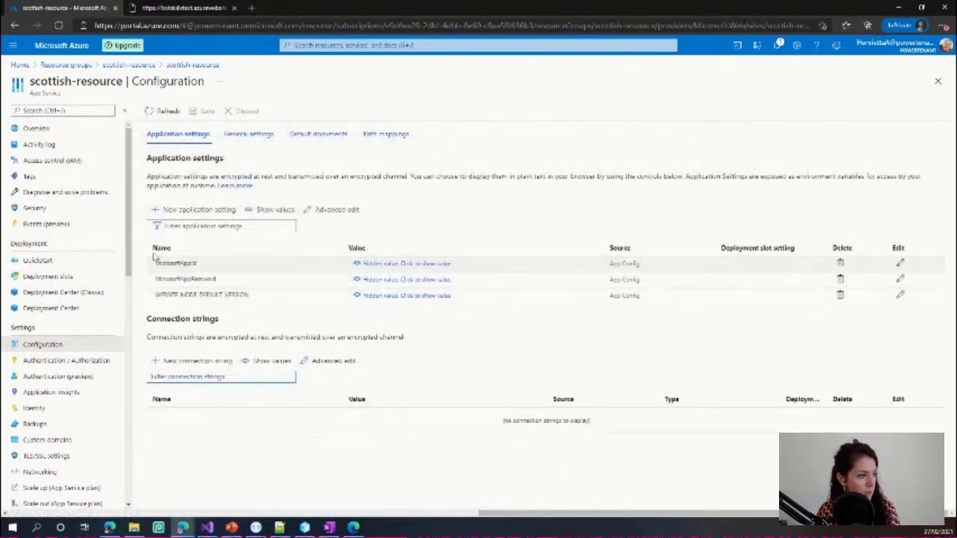
click(149, 65)
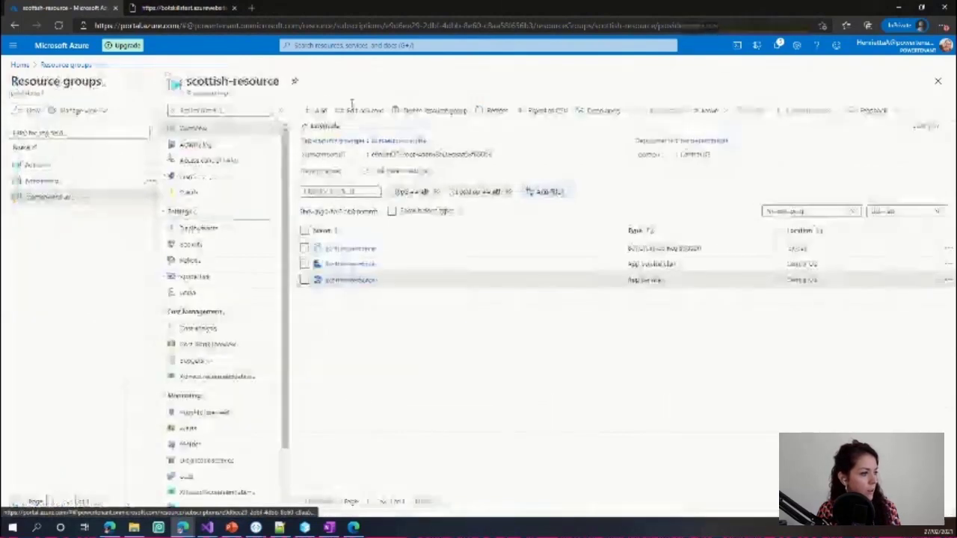
click(344, 278)
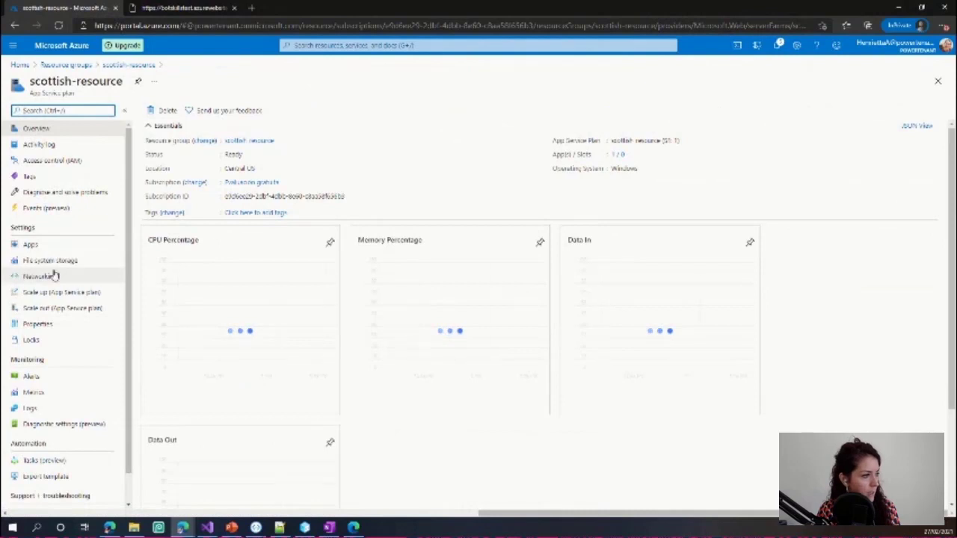
click(123, 65)
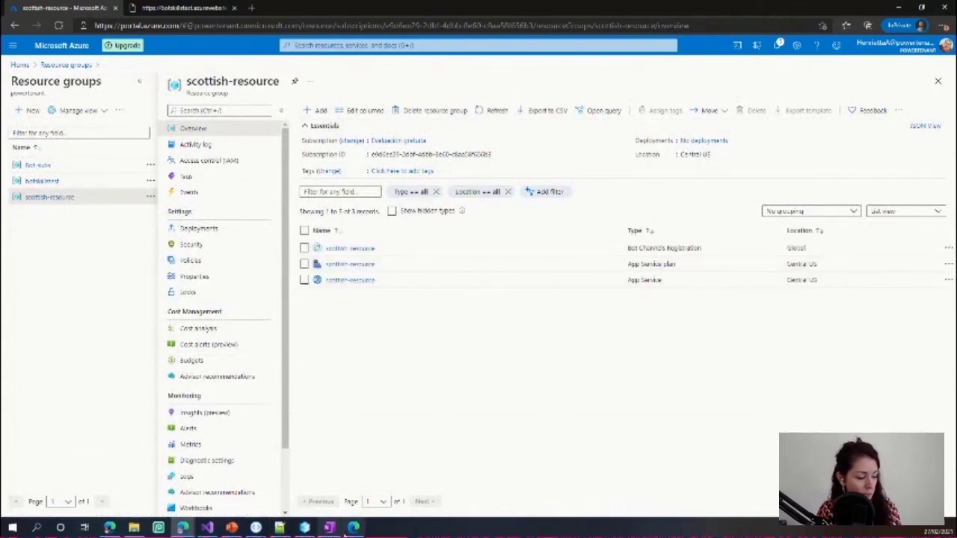
Step: Switch back to Bot Framework Composer and cancel the skill manifest
click(305, 529)
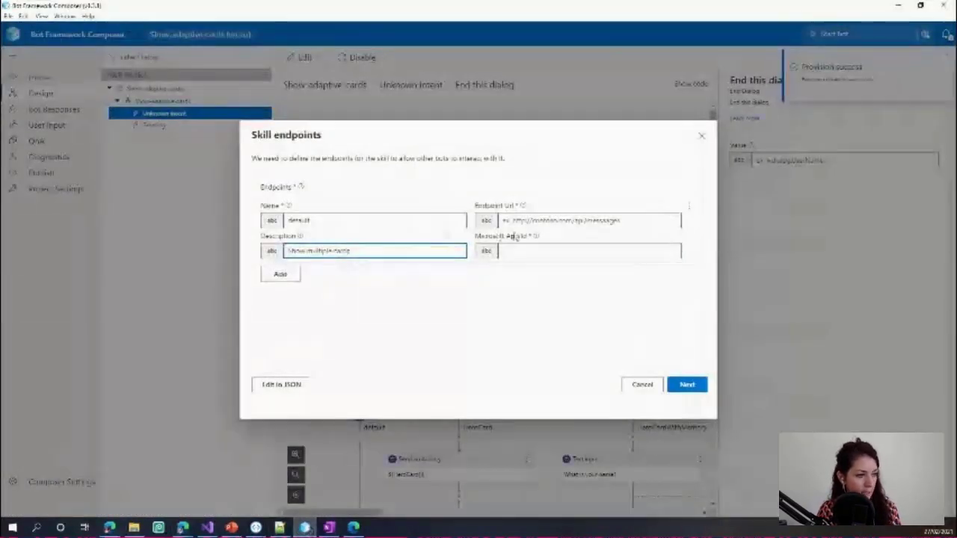
click(637, 398)
click(642, 384)
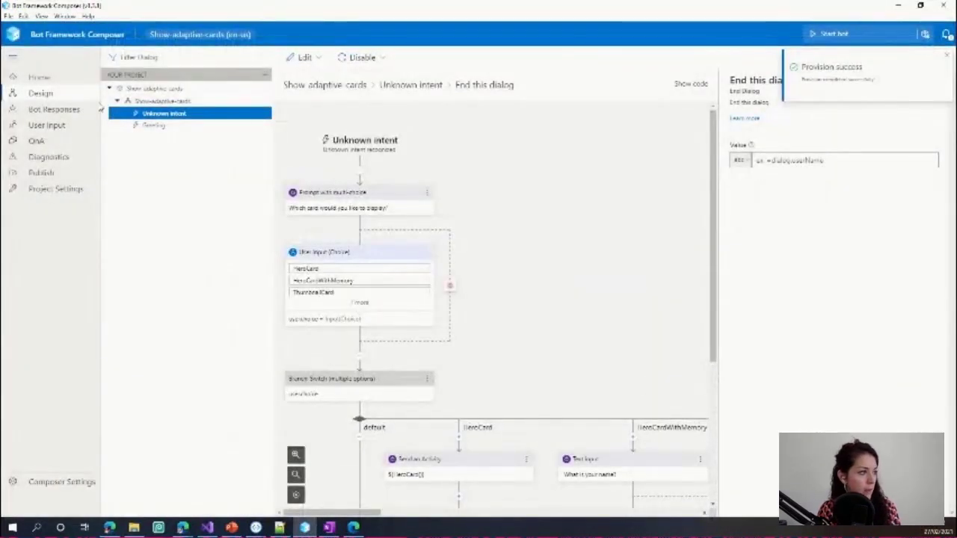
Step: Publish the Show-adaptive-cards bot to the Scottish-skill publish target
click(43, 172)
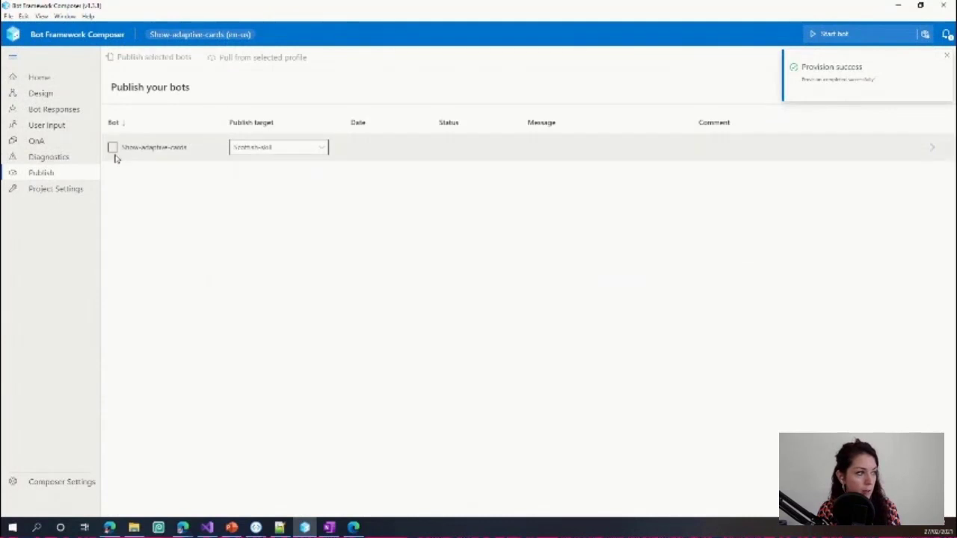
click(113, 148)
click(306, 154)
click(335, 193)
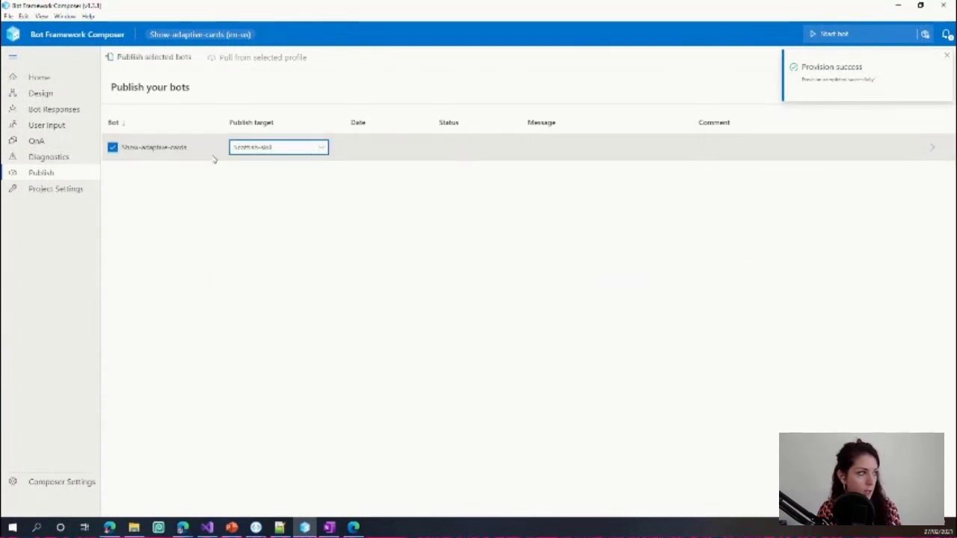
click(157, 58)
click(577, 326)
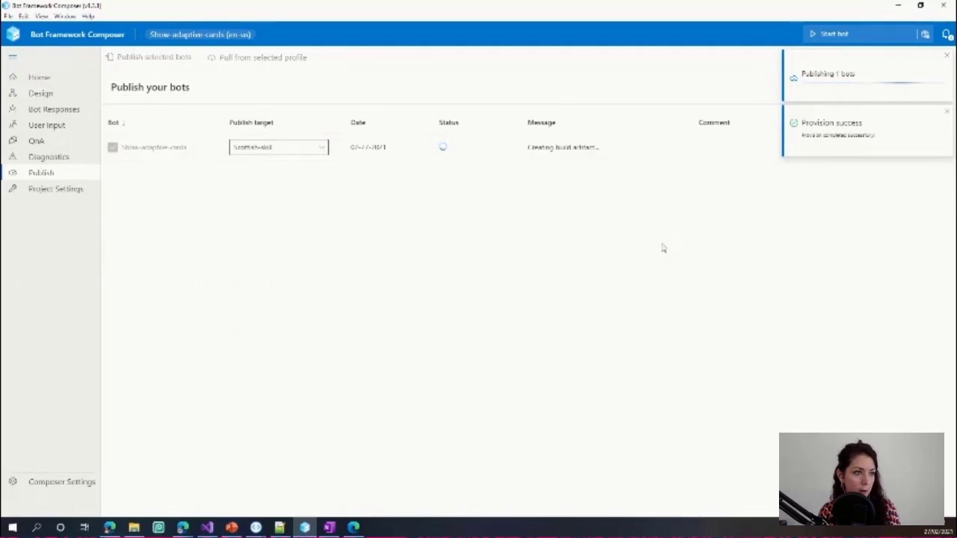
Step: Switch to Bot Framework Emulator, look over its Welcome page and Live Chat conversation, and put both windows away
click(256, 528)
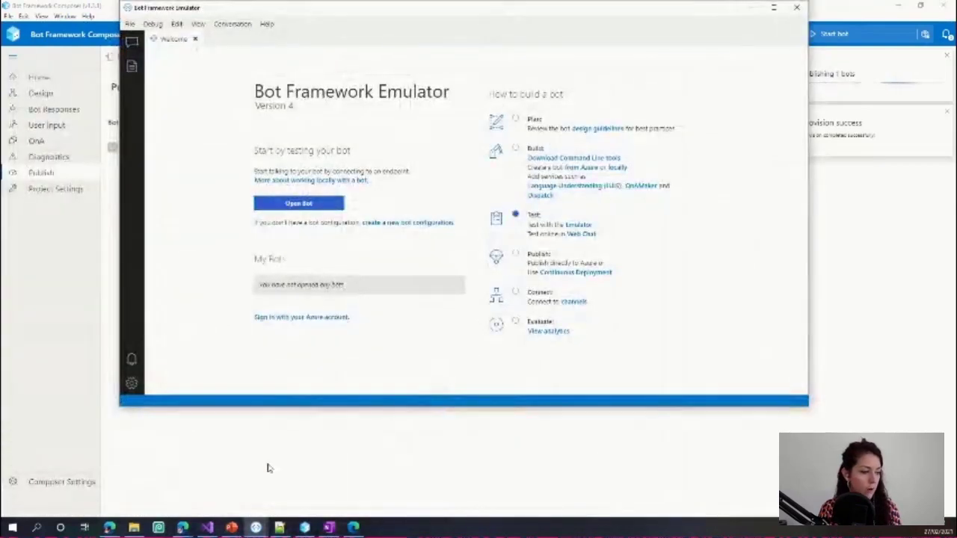
drag(704, 4, 701, 138)
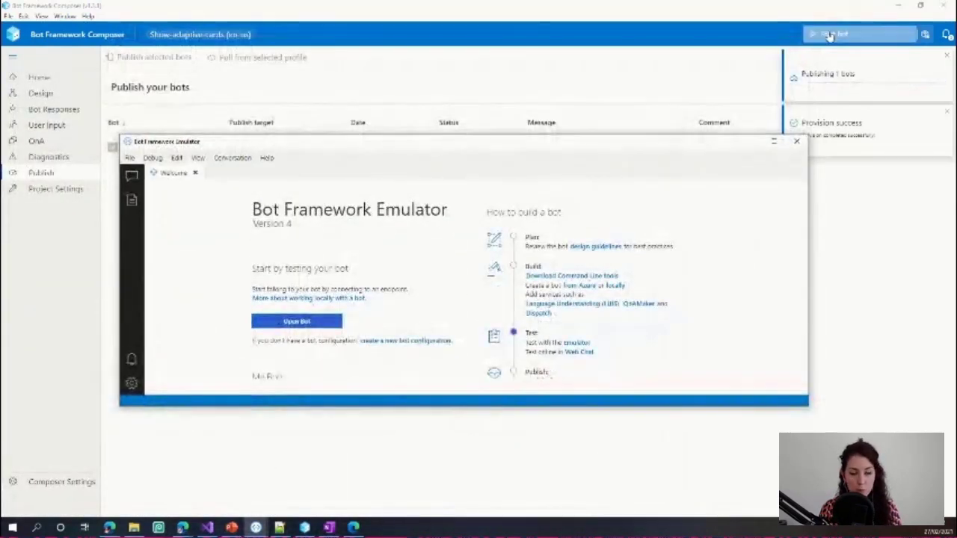
drag(515, 142, 515, 31)
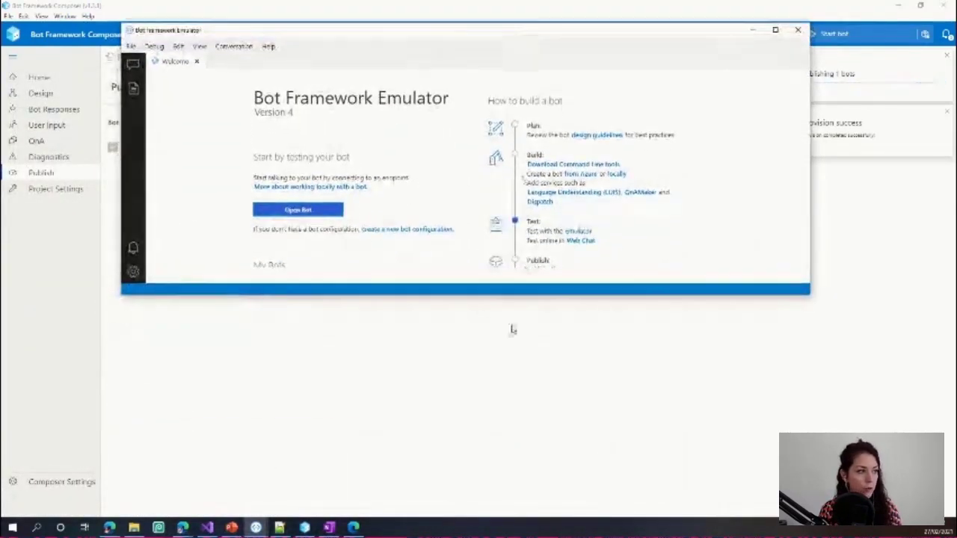
drag(477, 297, 461, 408)
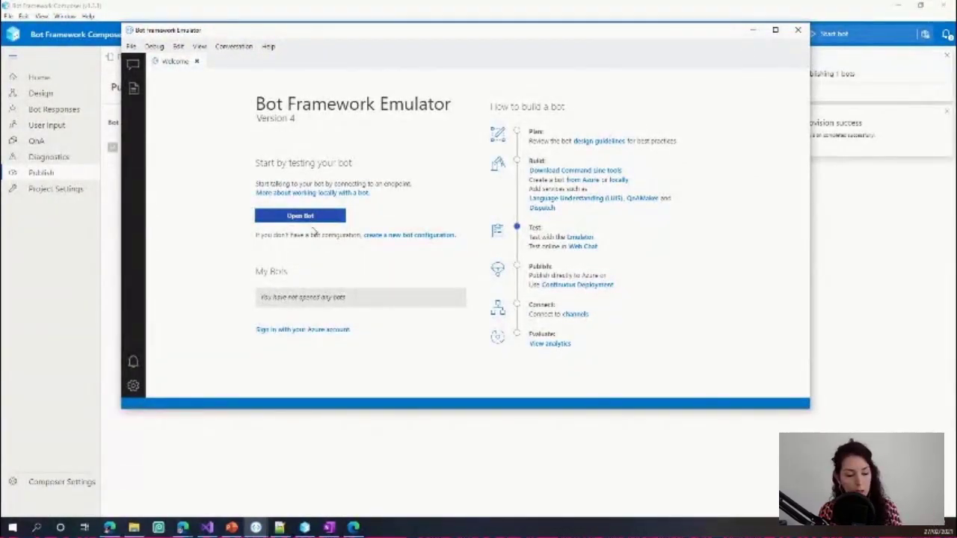
click(256, 527)
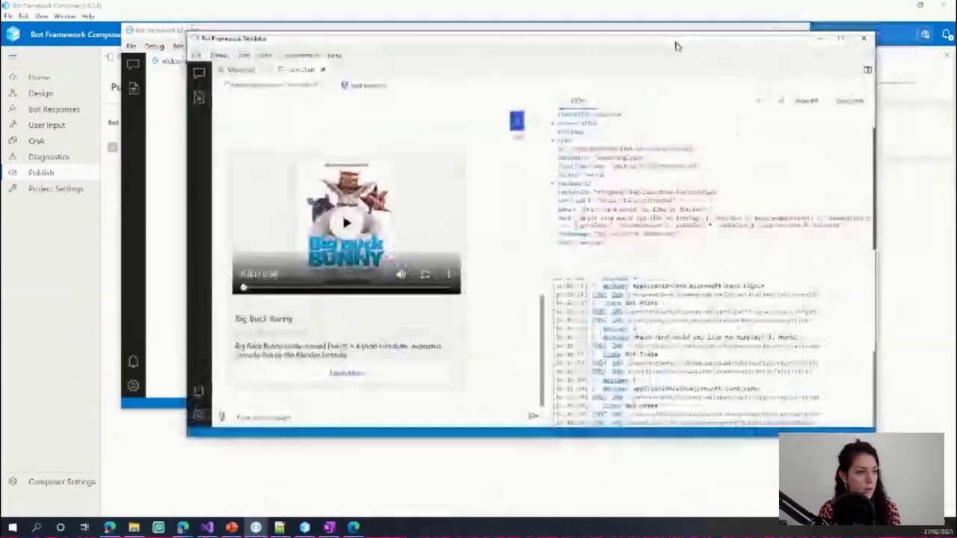
drag(673, 37, 673, 49)
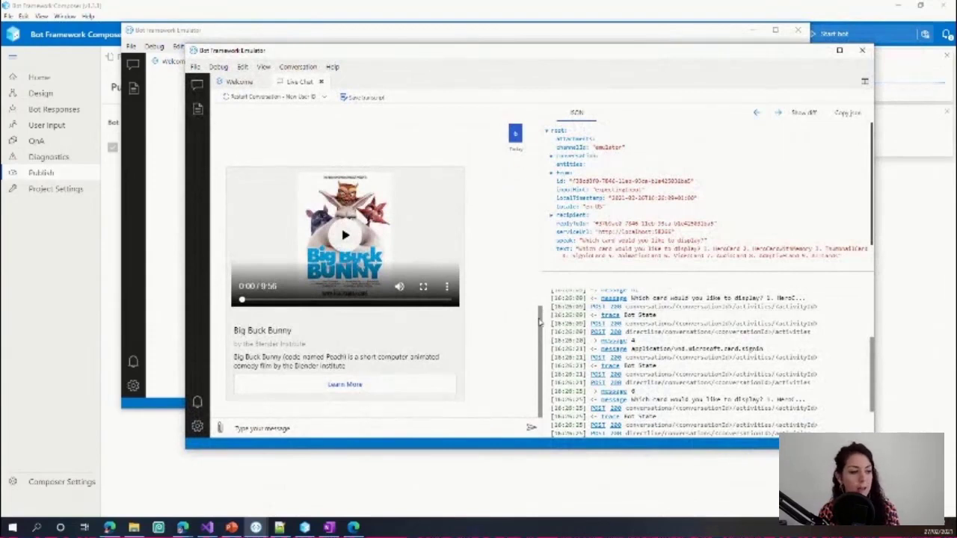
drag(522, 273, 518, 253)
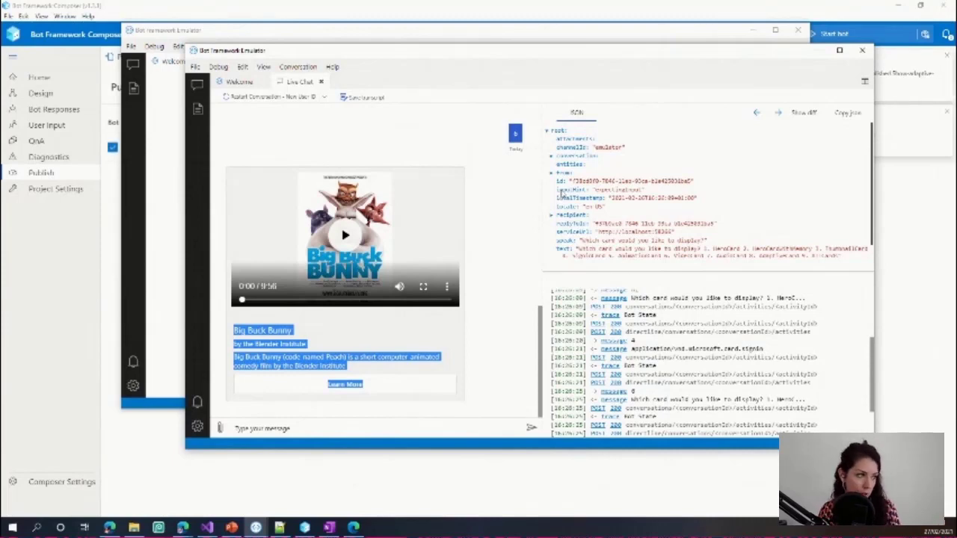
click(862, 50)
click(755, 31)
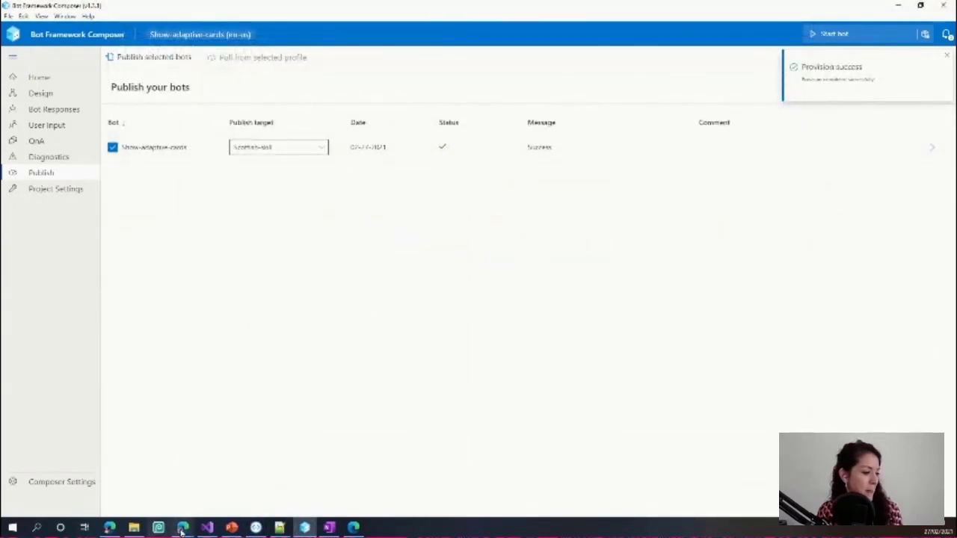
Step: Switch to the Azure portal, refresh the scottish-resource group and open its App Service
mouse_move(179, 529)
click(128, 479)
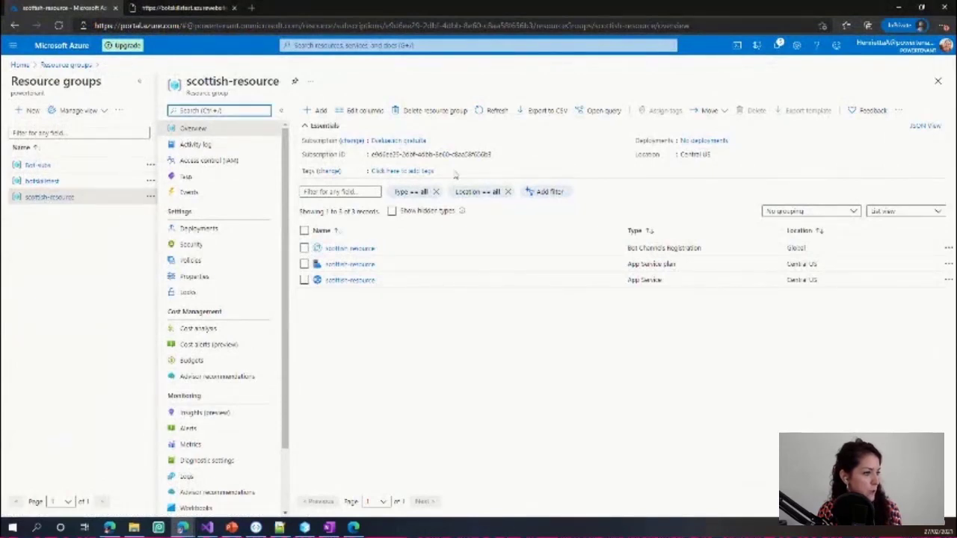
click(493, 110)
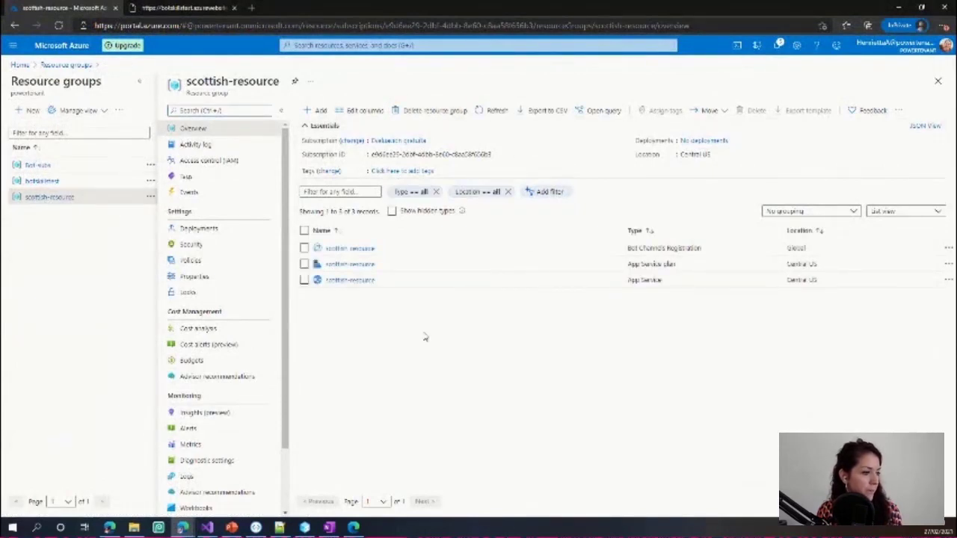
click(343, 281)
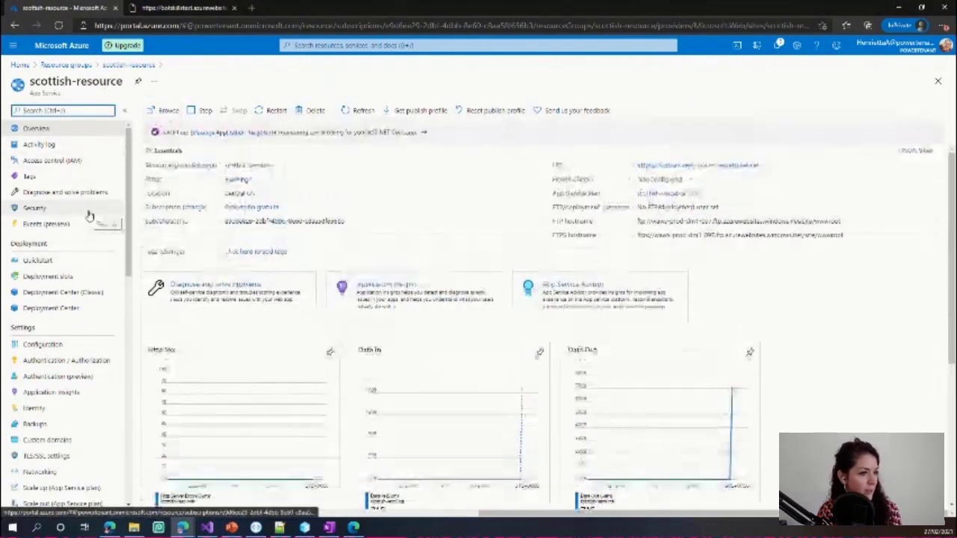
Step: Copy the App Service's URL and look through its authentication and configuration settings
click(764, 166)
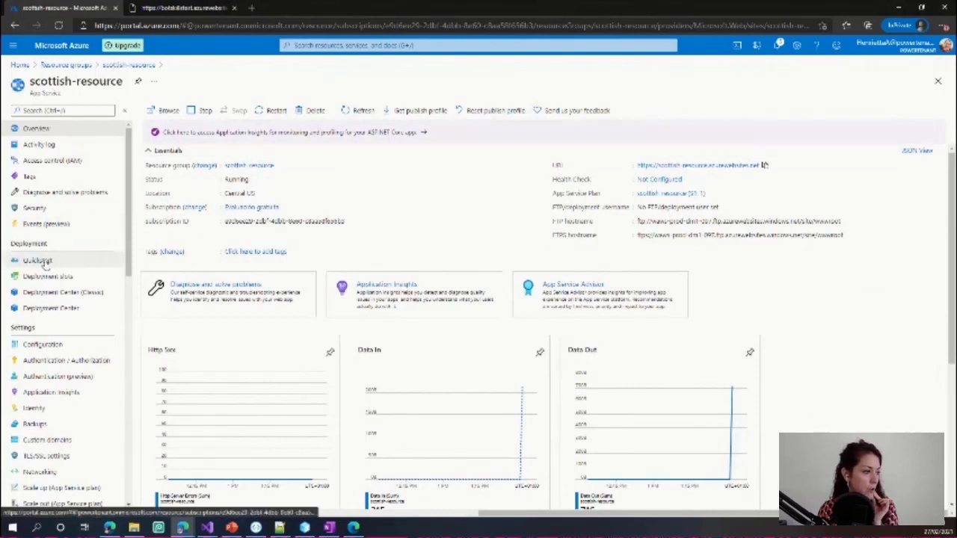
click(45, 362)
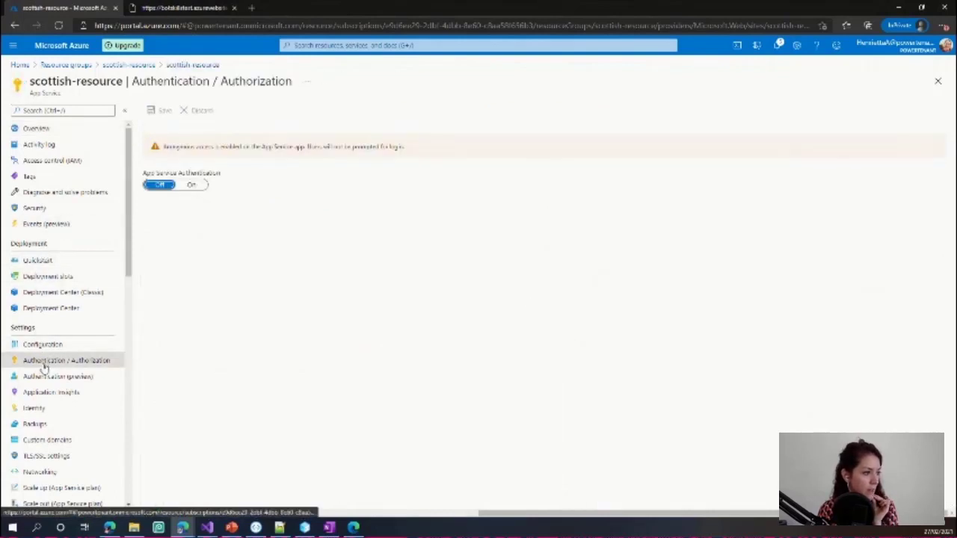
click(43, 346)
click(46, 377)
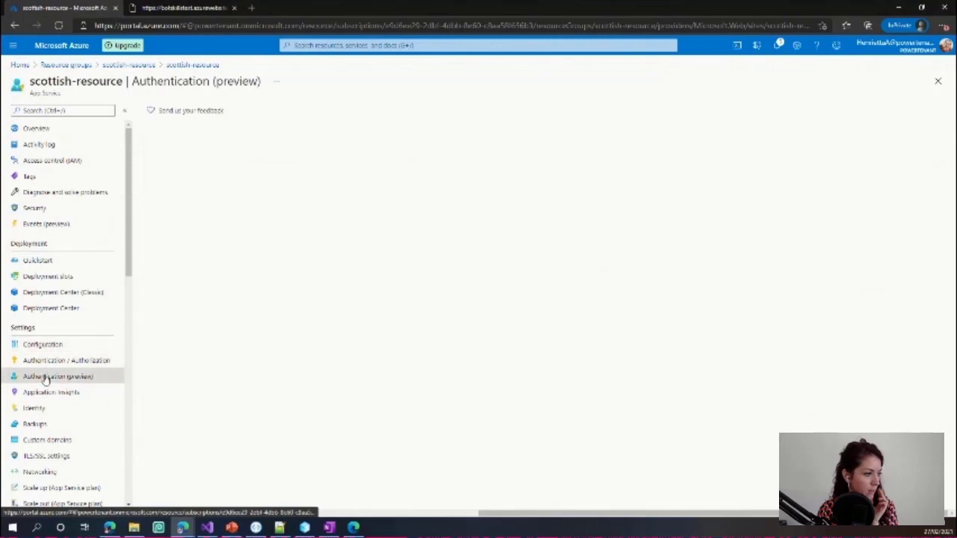
click(46, 359)
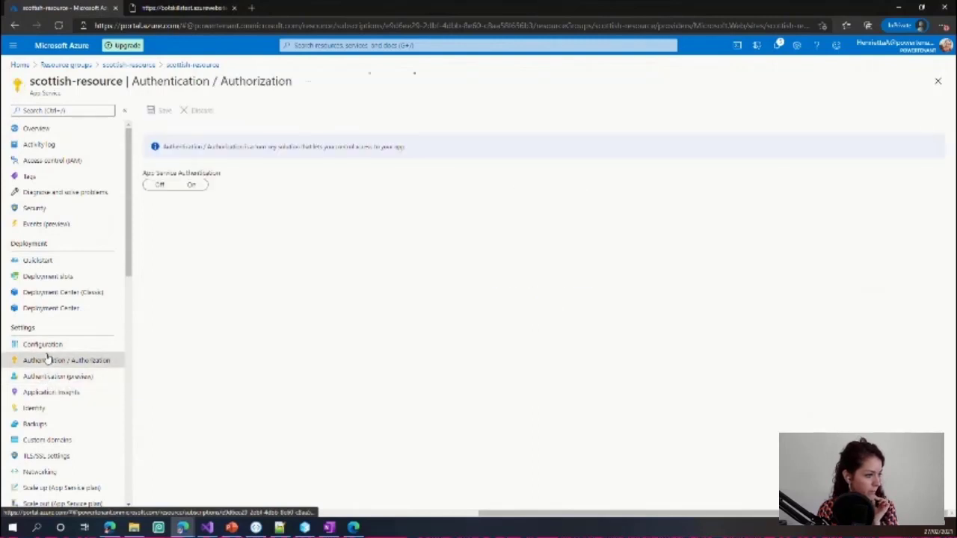
click(45, 346)
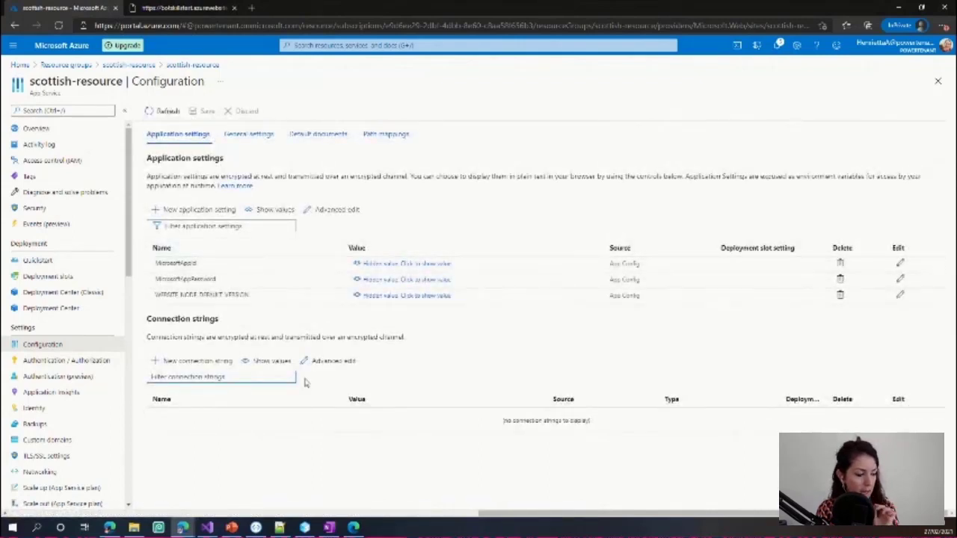
Step: Switch to Bot Framework Composer and check the publish targets in the bot's project settings
click(305, 528)
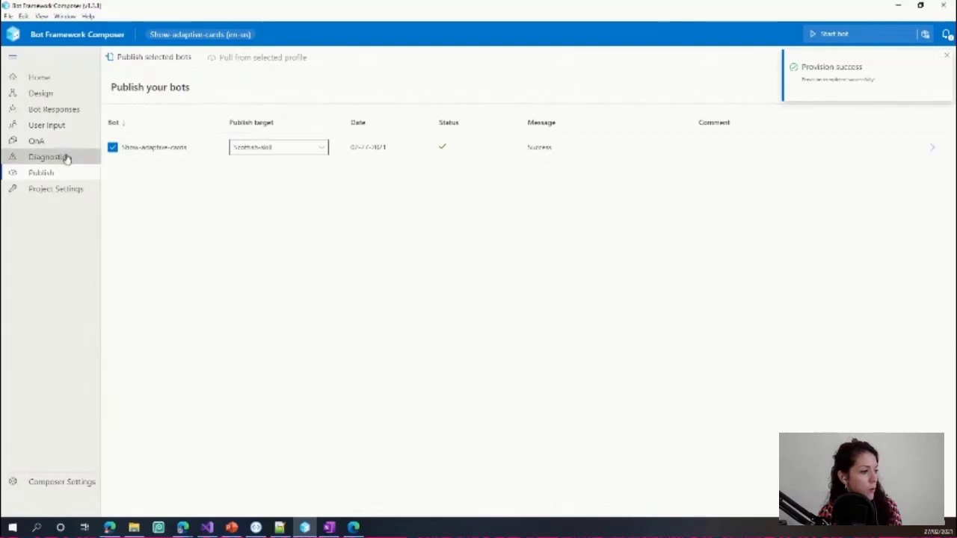
click(43, 193)
scroll(354, 366, down, 10)
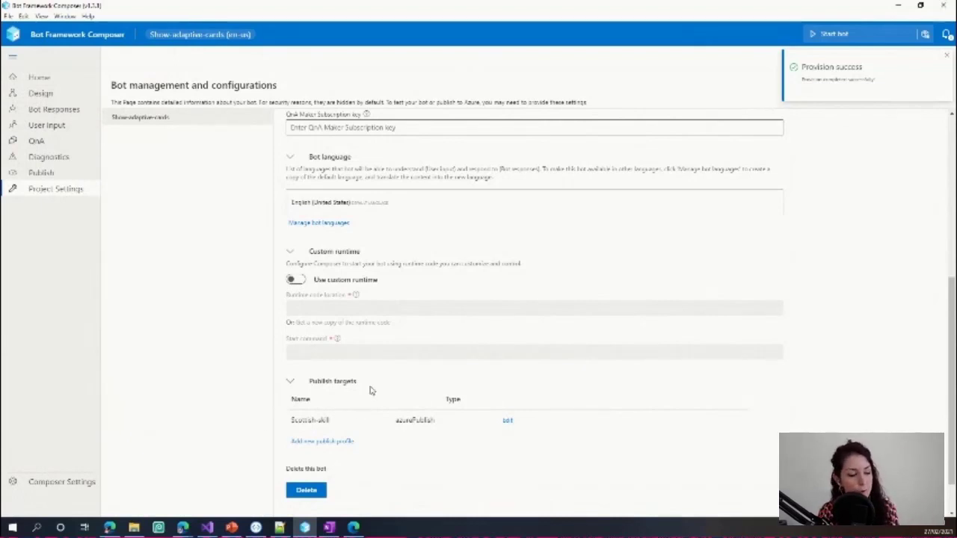
Step: Return to the bot's design and start a skill manifest for the Show-adaptive-cards bot
click(44, 96)
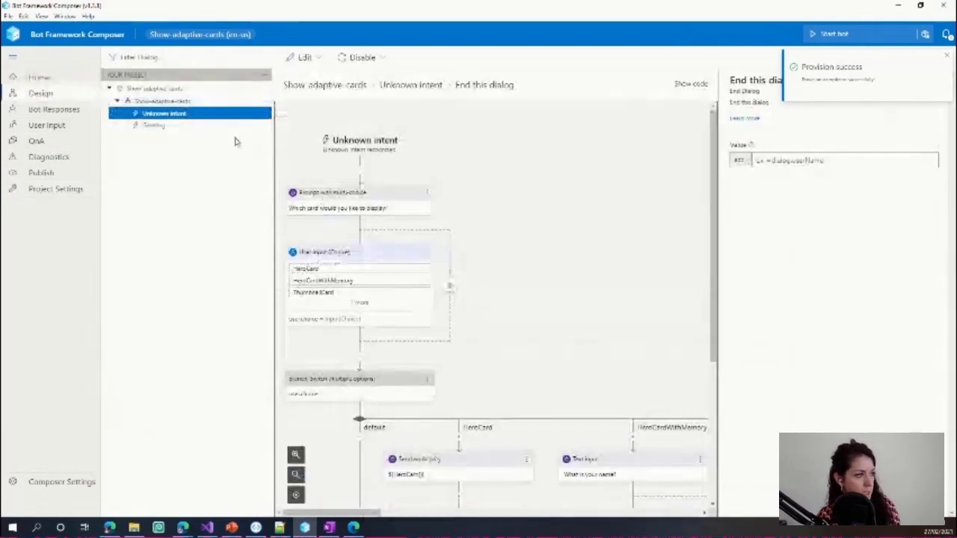
click(261, 91)
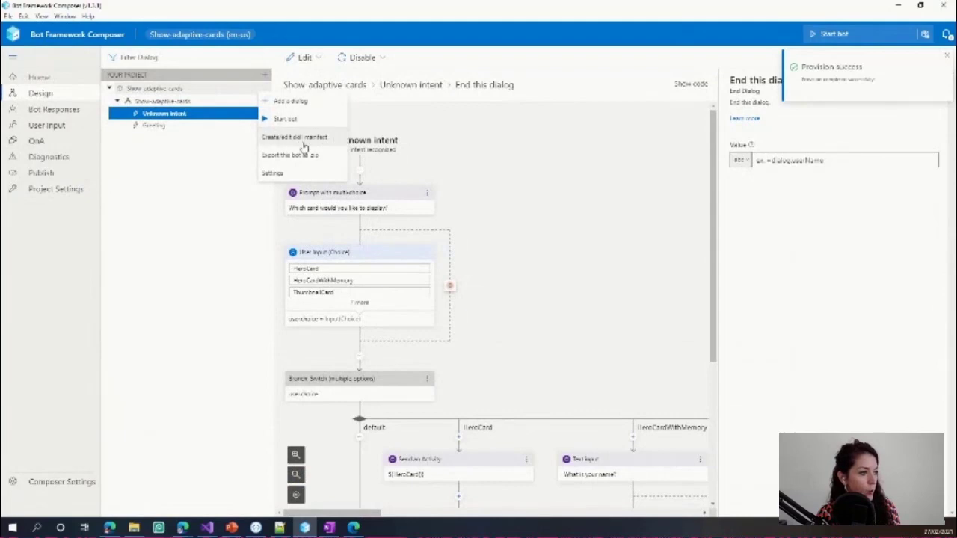
click(302, 134)
click(331, 192)
click(299, 228)
click(401, 193)
Step: Describe the skill with version 1.0 and publisher name Power Tenant, and proceed to the skill endpoints
click(450, 203)
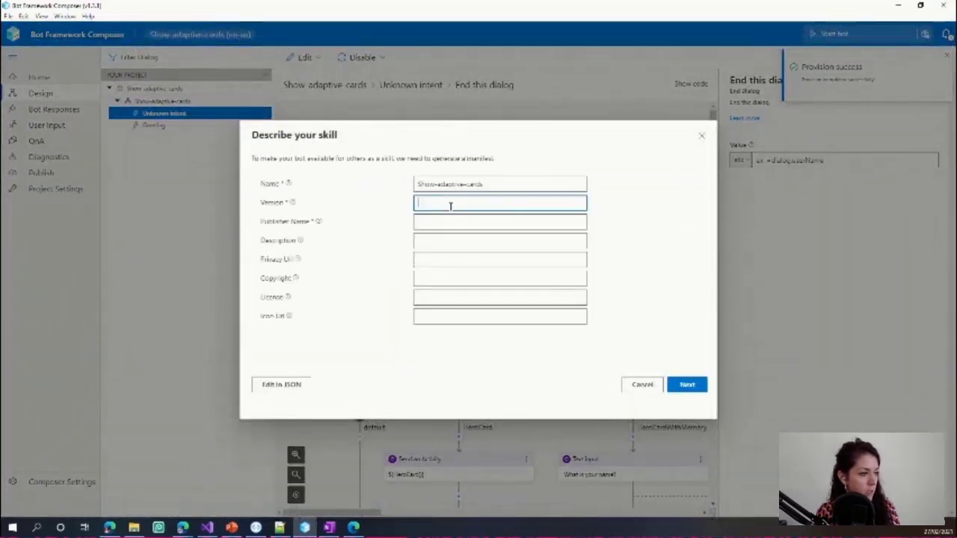
text(1.0)
click(462, 221)
text(Power Tenant)
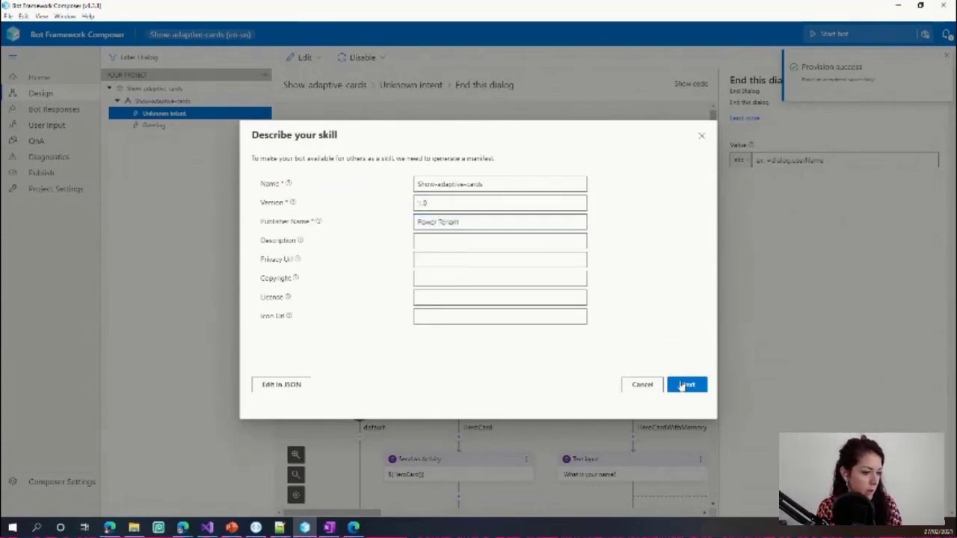
click(683, 383)
click(366, 219)
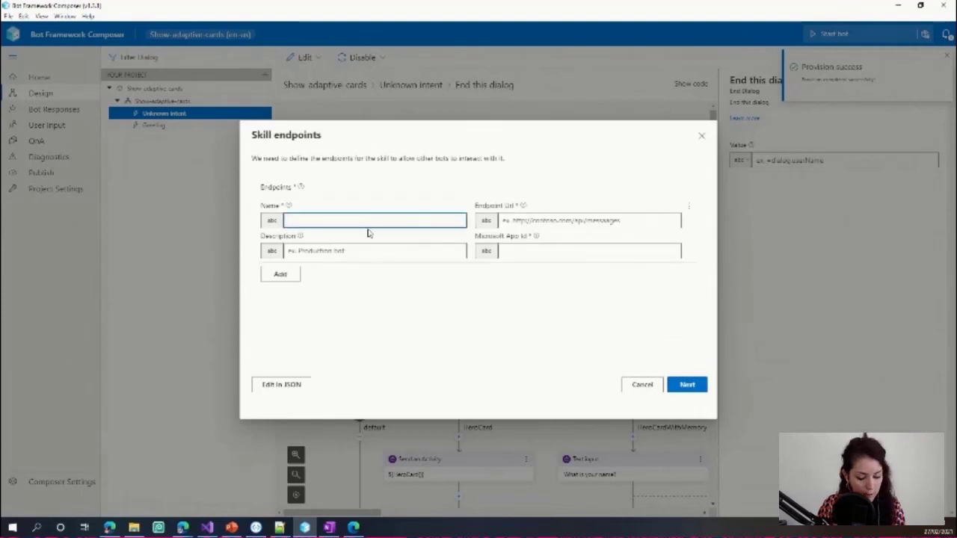
click(569, 220)
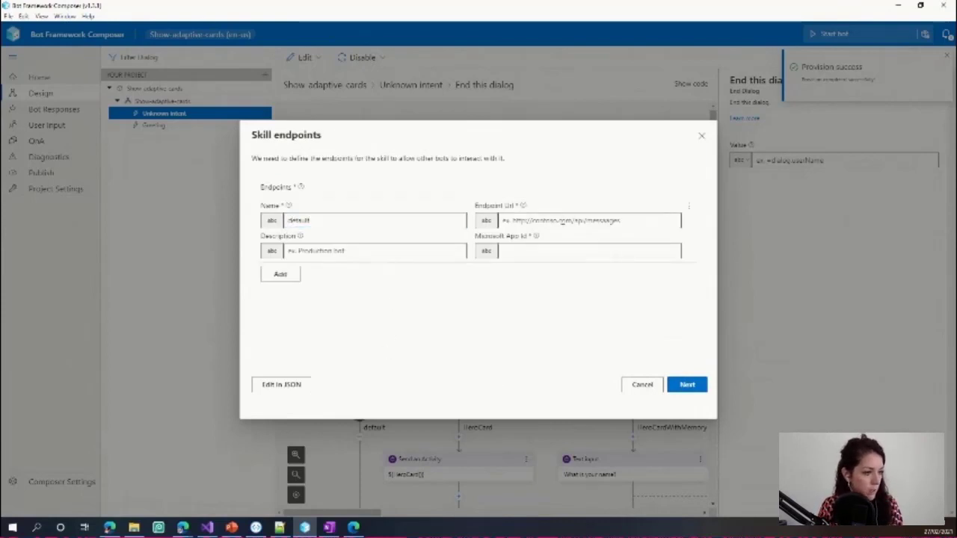
text(https://scottish-resource.azurewebsites.net)
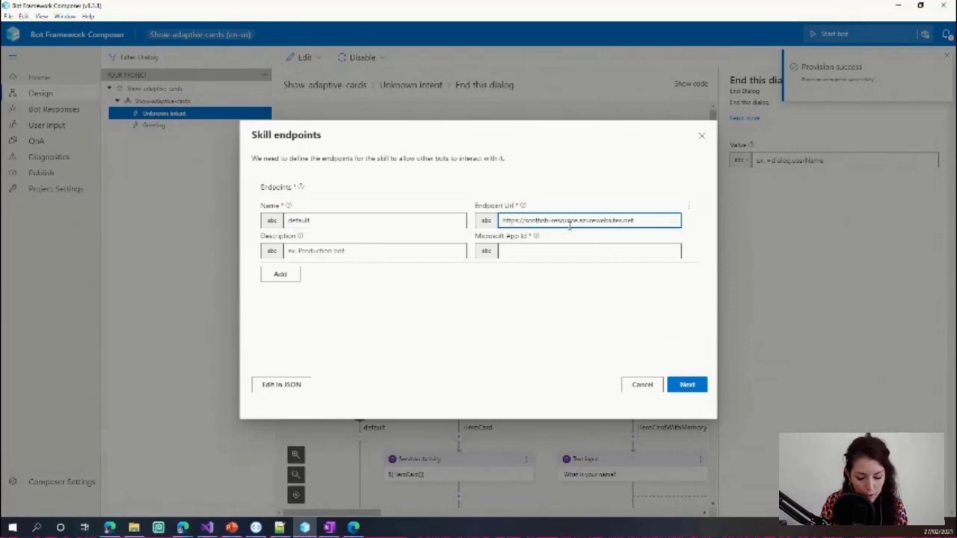
text(ages)
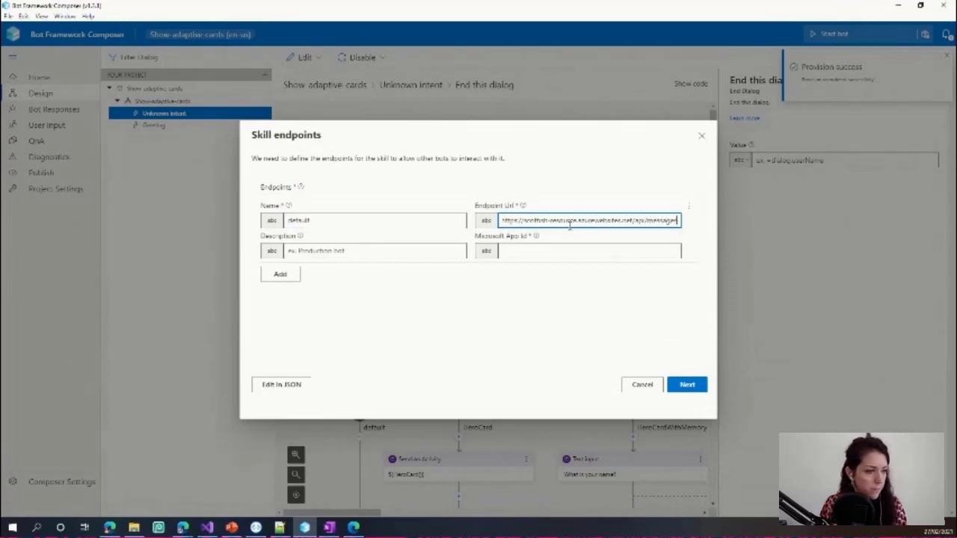
click(329, 248)
text(Unow multiple cards)
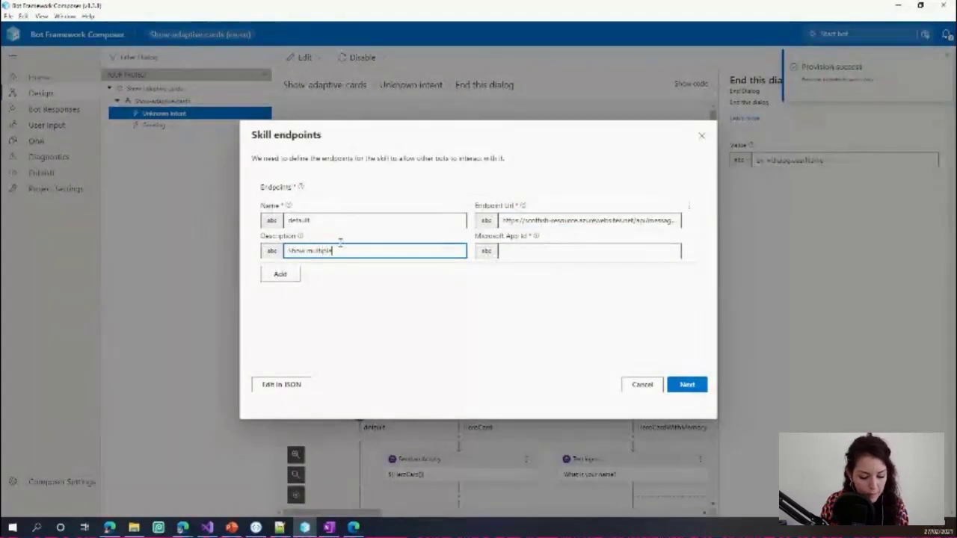
Step: Switch to the Azure portal and look through the App Service's quickstart, configuration, overview and authentication pages for the Microsoft App ID
click(183, 527)
click(238, 486)
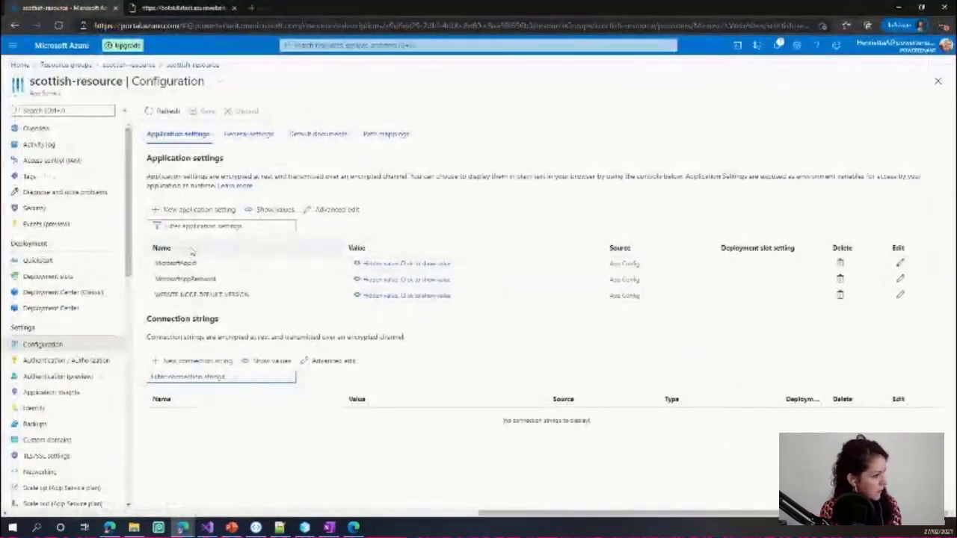
click(46, 263)
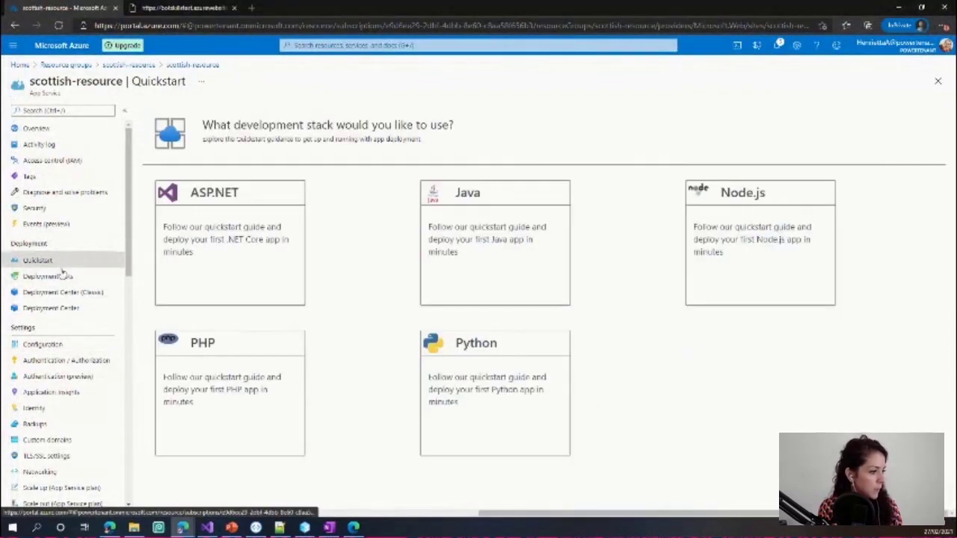
click(42, 345)
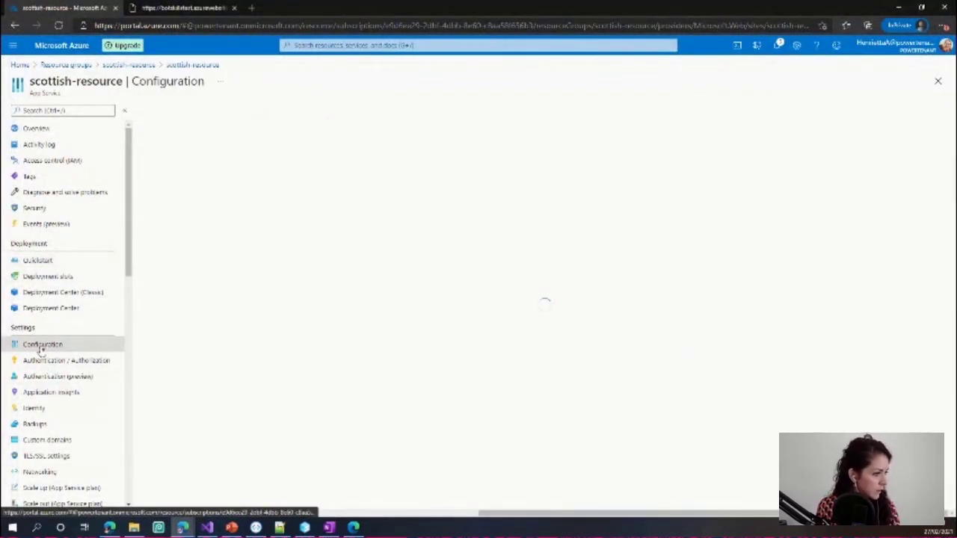
click(39, 129)
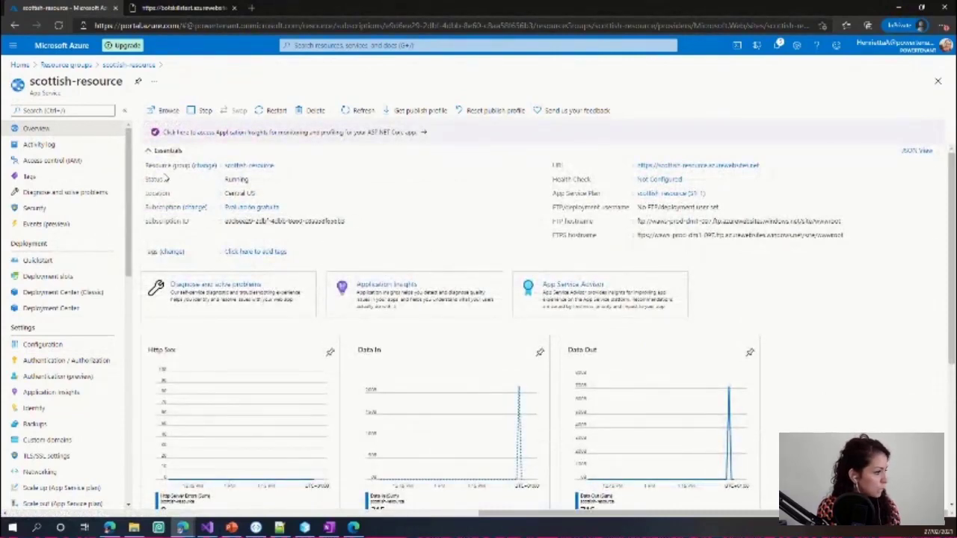
click(71, 360)
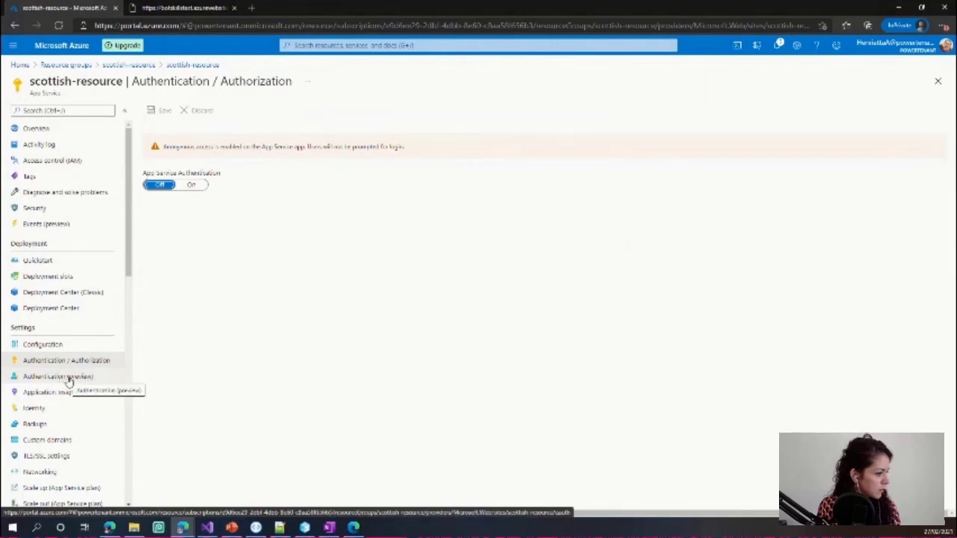
click(69, 380)
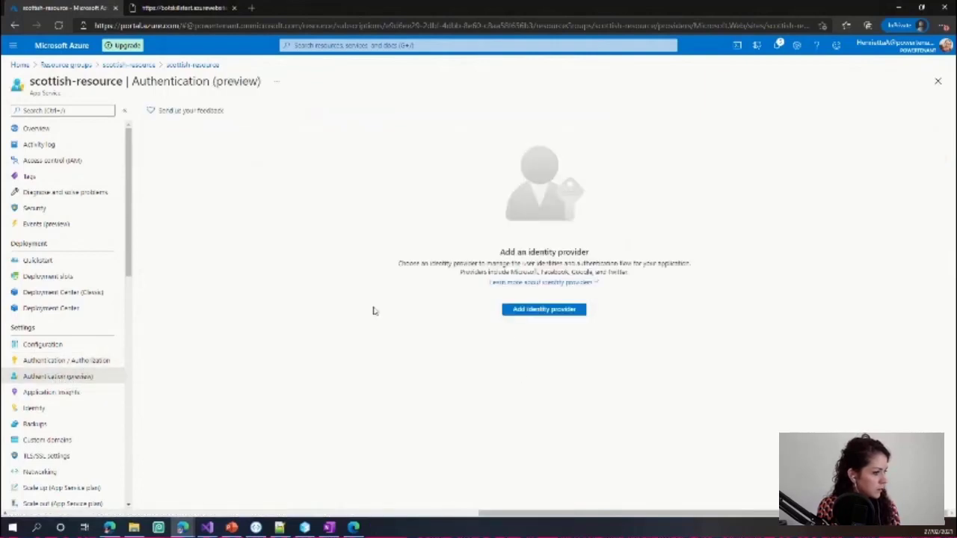
scroll(103, 367, down, 4)
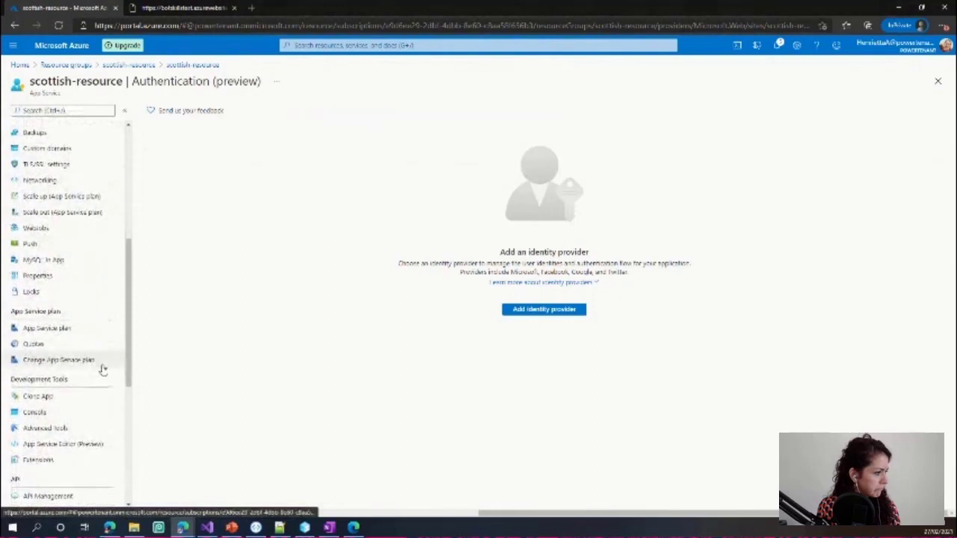
scroll(102, 367, up, 3)
Step: From the scottish-resource group, open the Bot Channels Registration's configuration and go to manage its Microsoft App ID
click(129, 65)
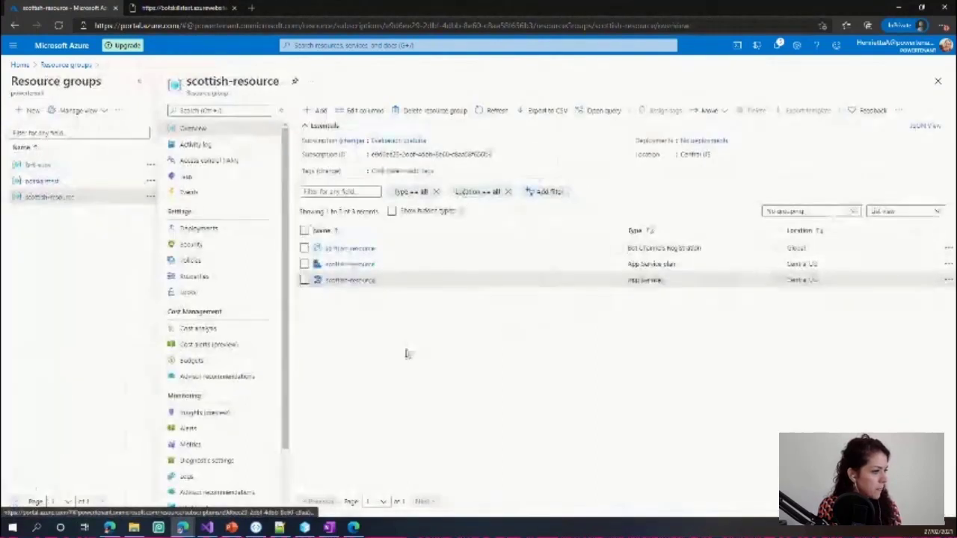
click(351, 264)
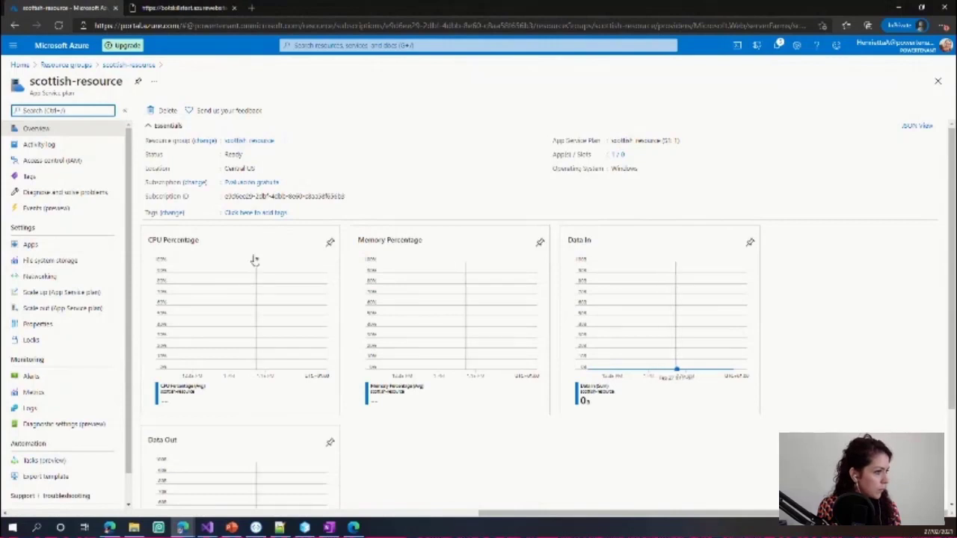
click(116, 65)
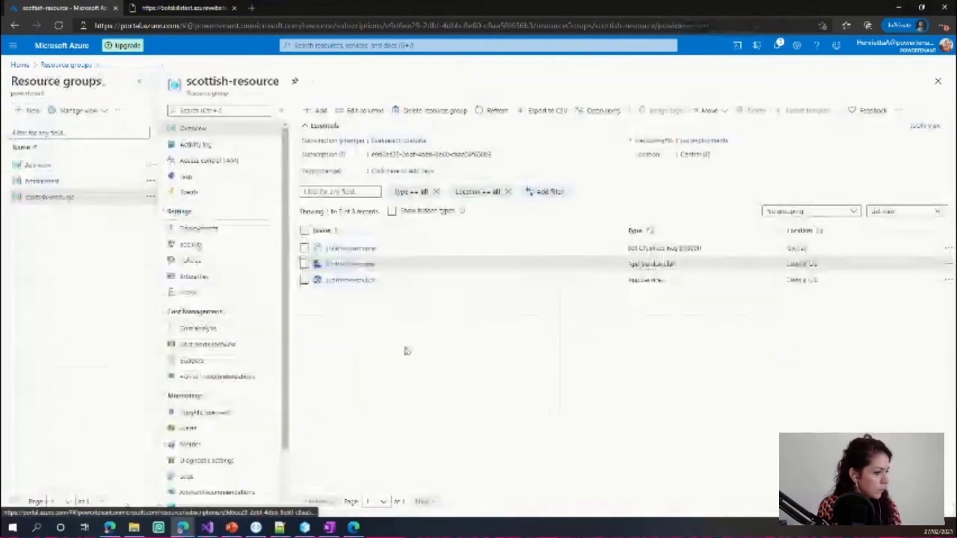
click(336, 249)
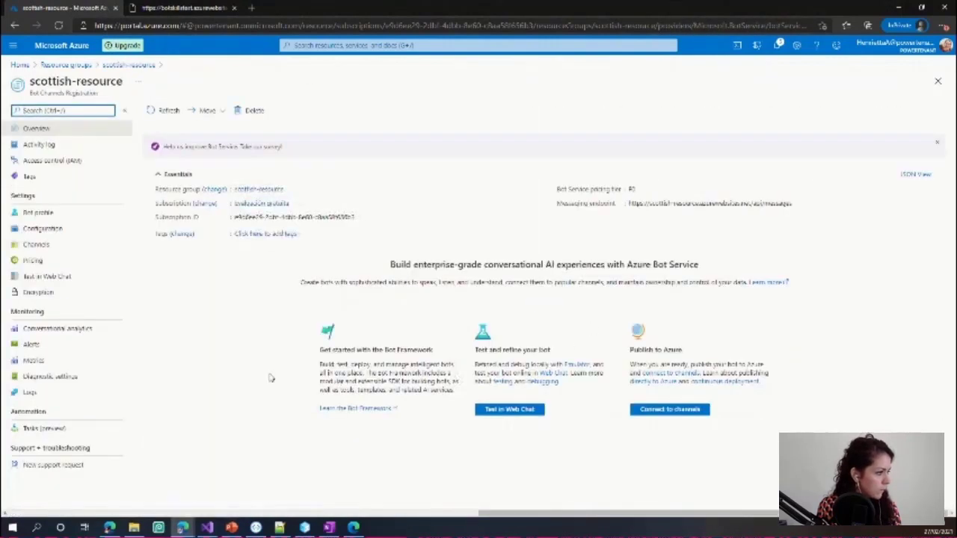
click(60, 230)
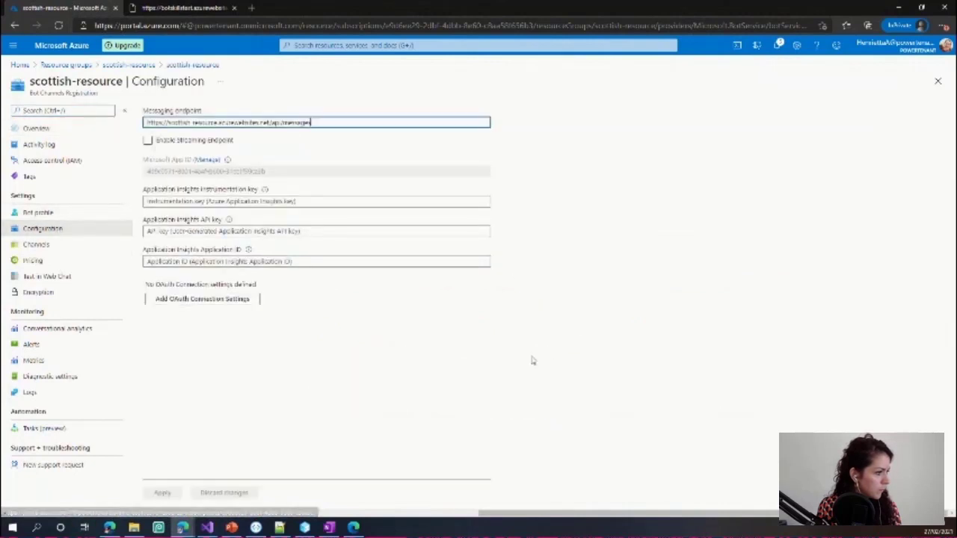
click(206, 162)
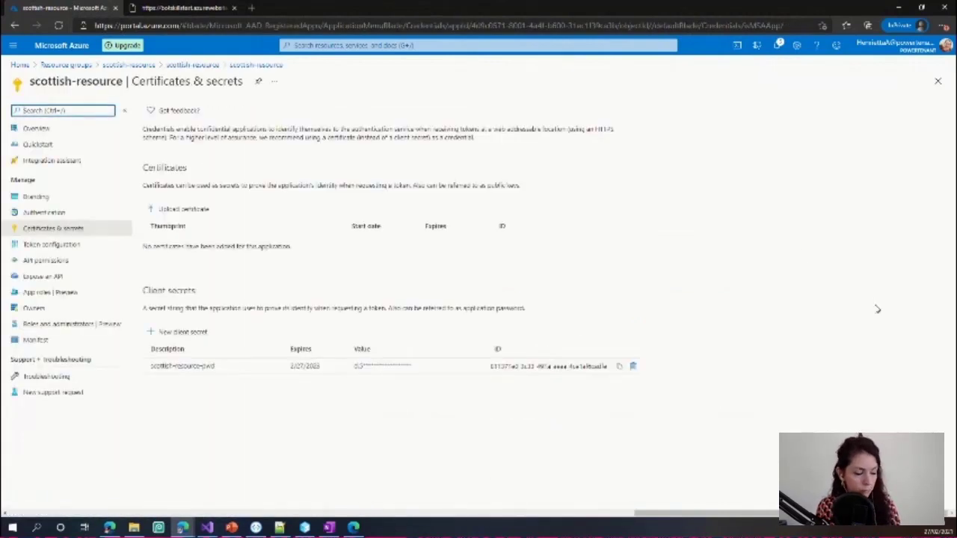
Step: Add a new client secret that never expires to the scottish-resource app registration
click(178, 334)
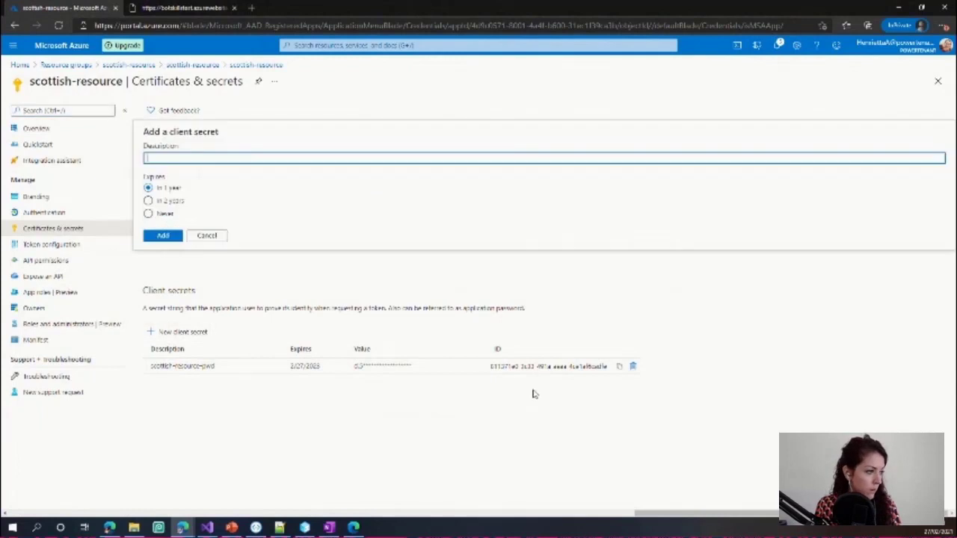
click(159, 215)
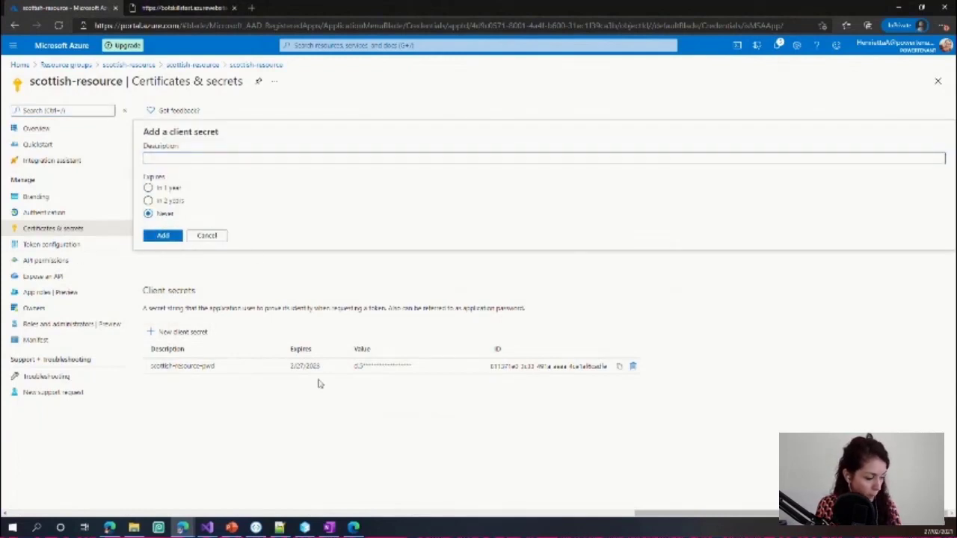
click(163, 236)
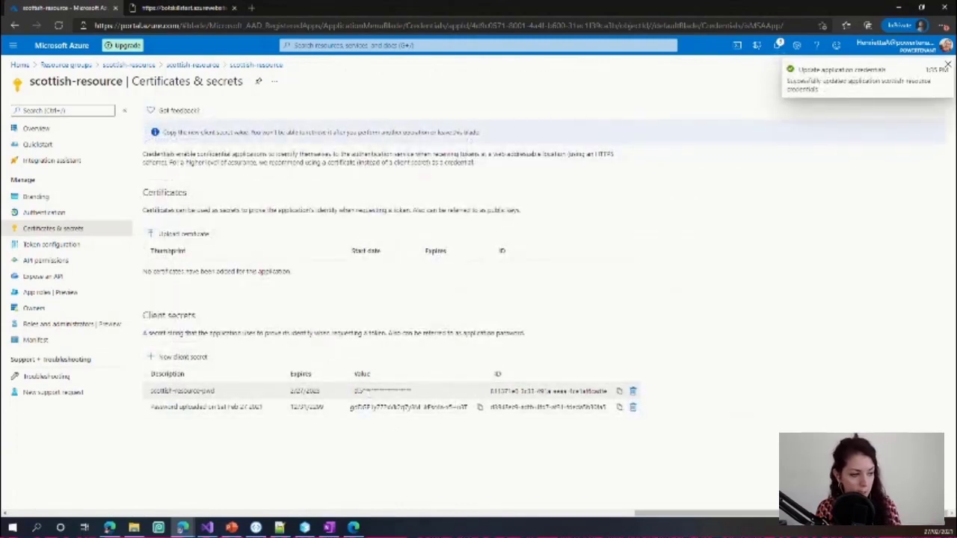
click(40, 199)
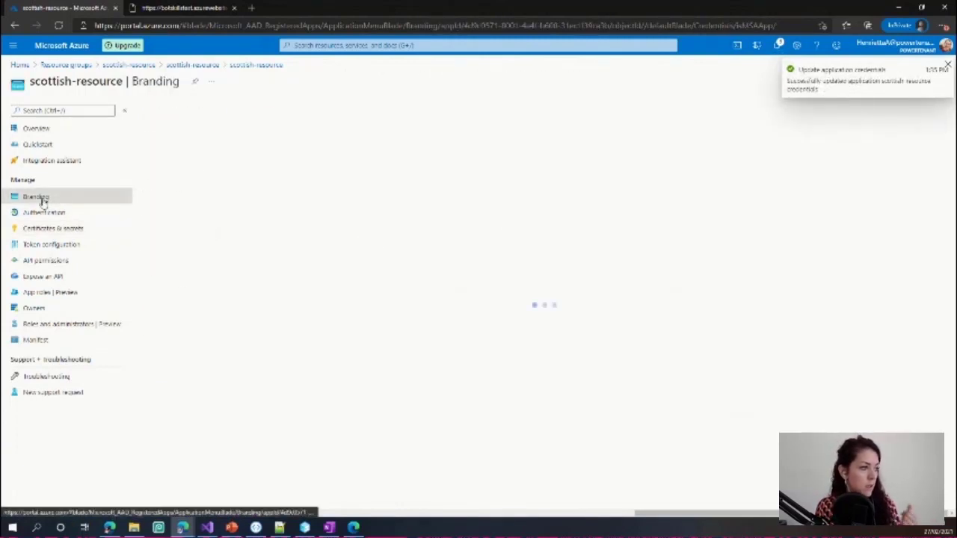
click(235, 194)
text(https://scottish-resource.azurewebsites.net)
click(307, 214)
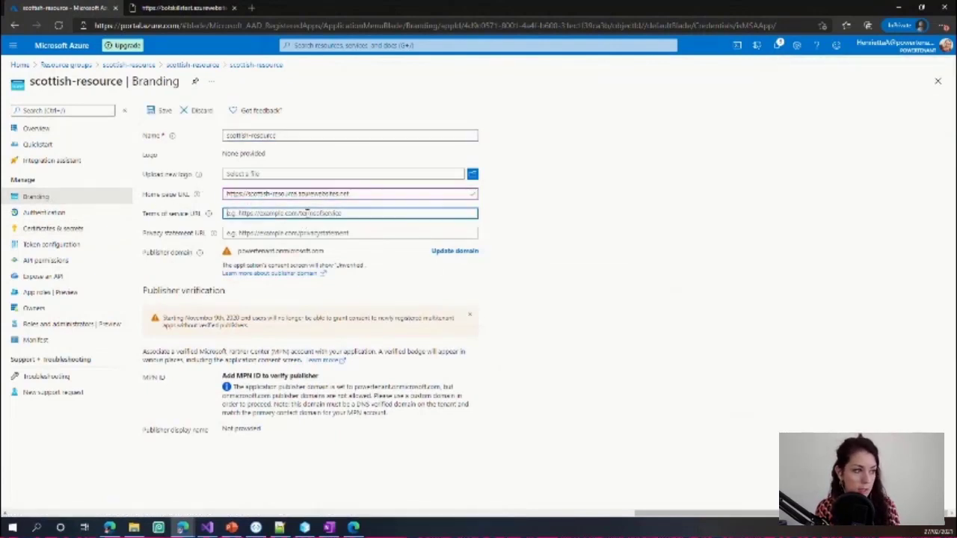
text(h)
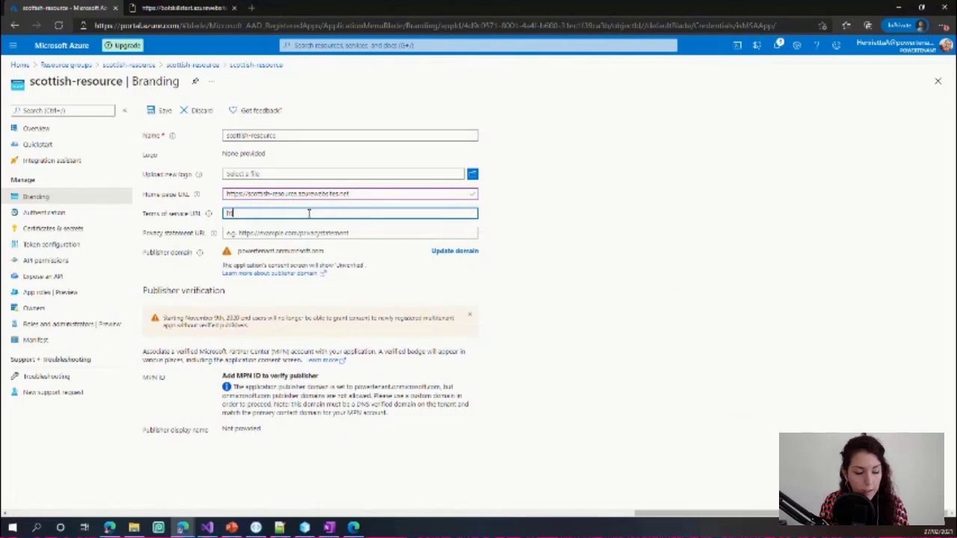
text(ttps://)
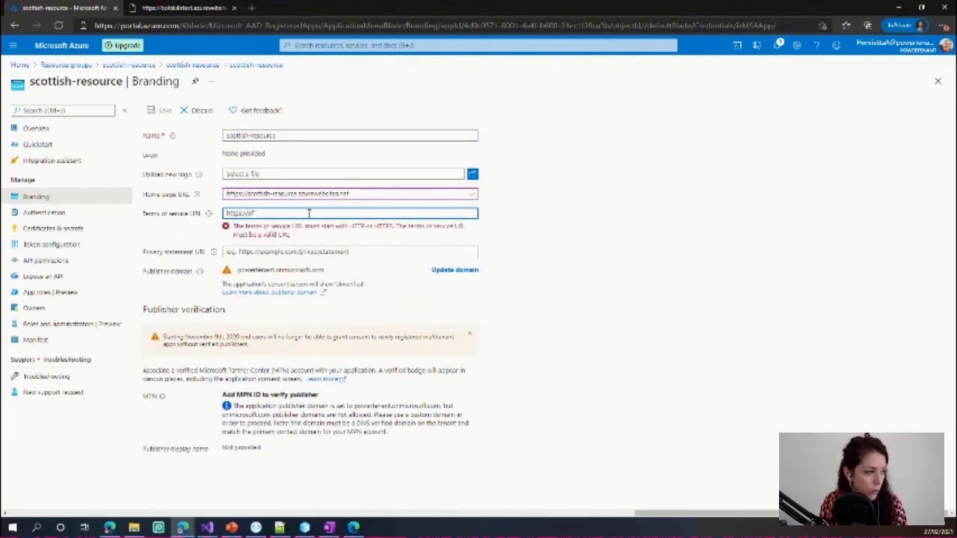
text(portal.office.com)
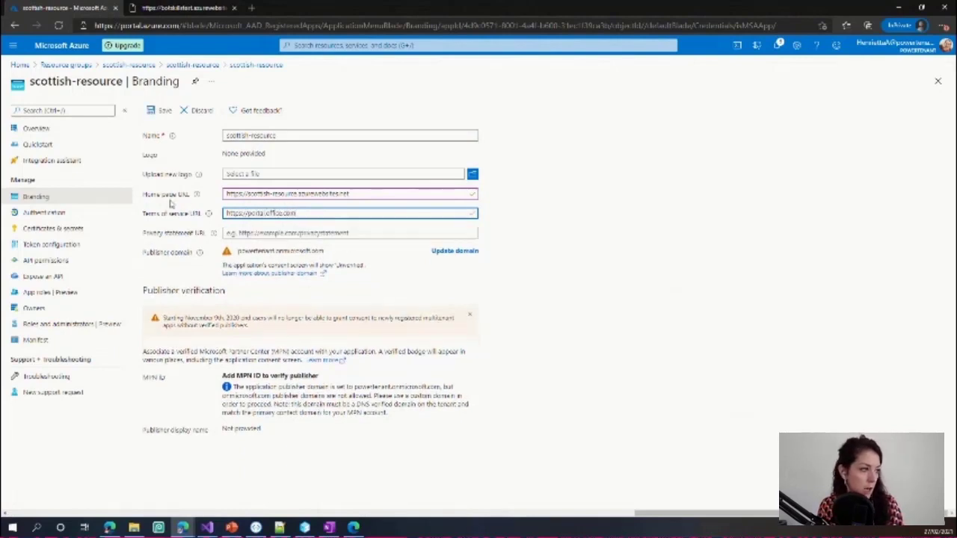
click(290, 234)
text(https)
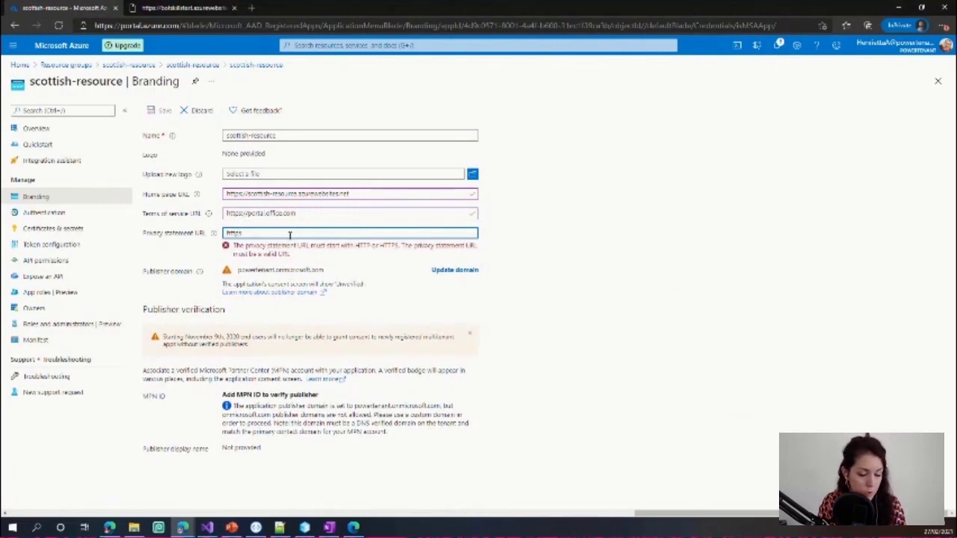
text(://)
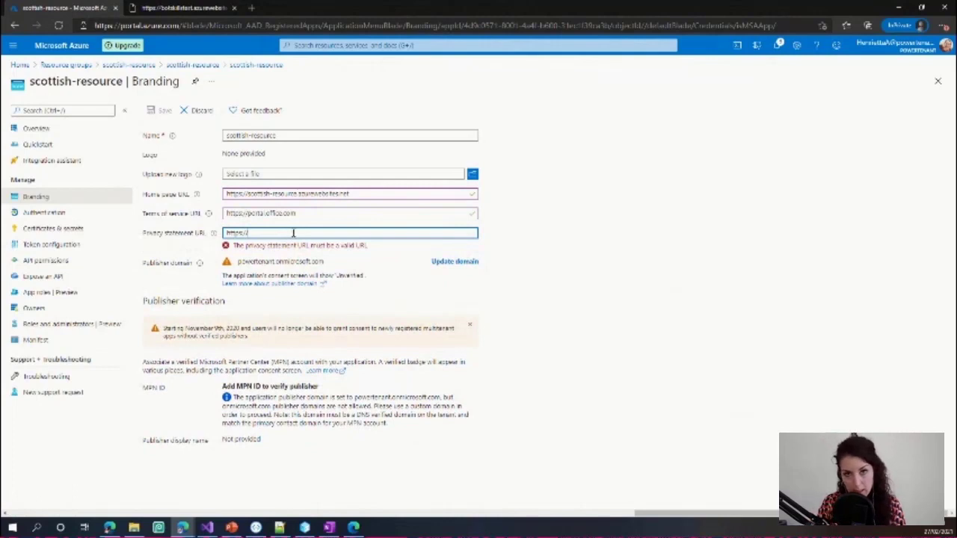
text(port)
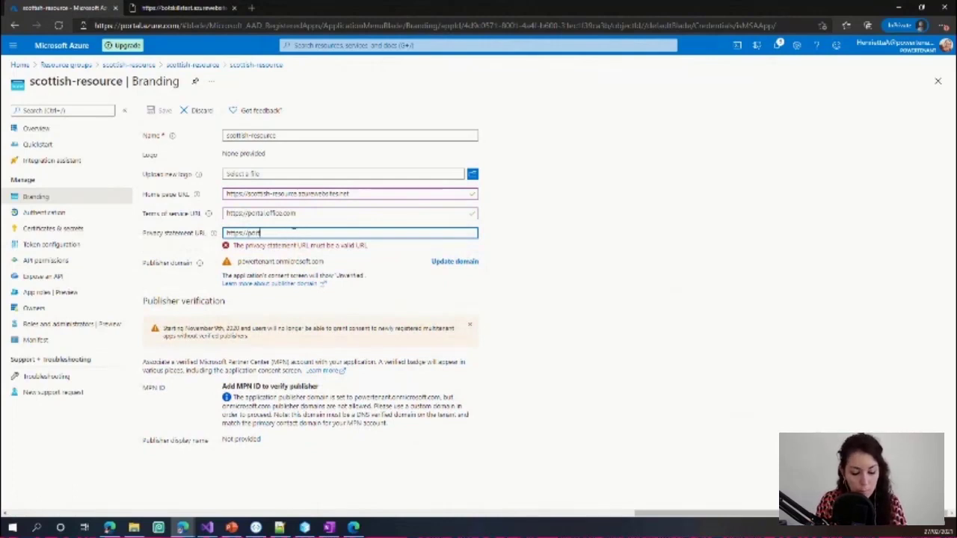
text(al.office.com)
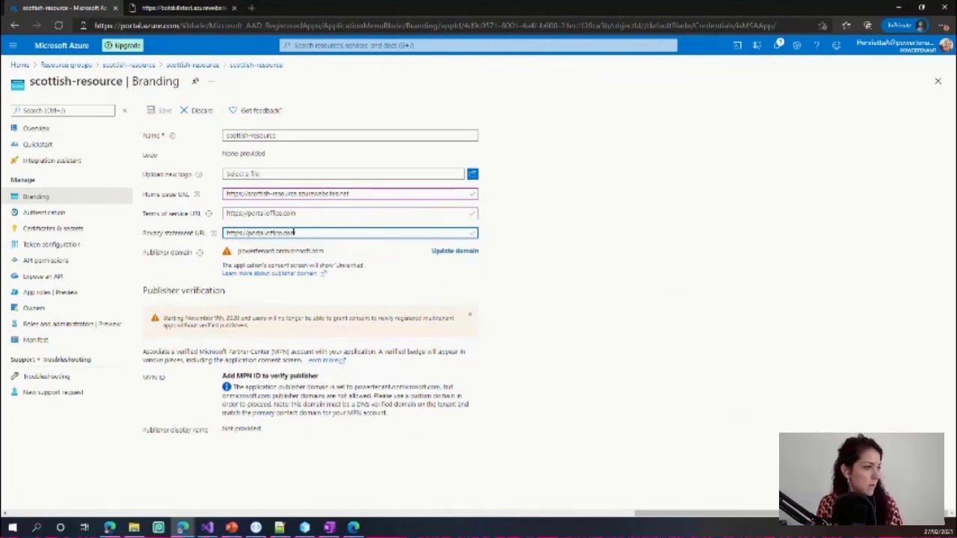
click(165, 112)
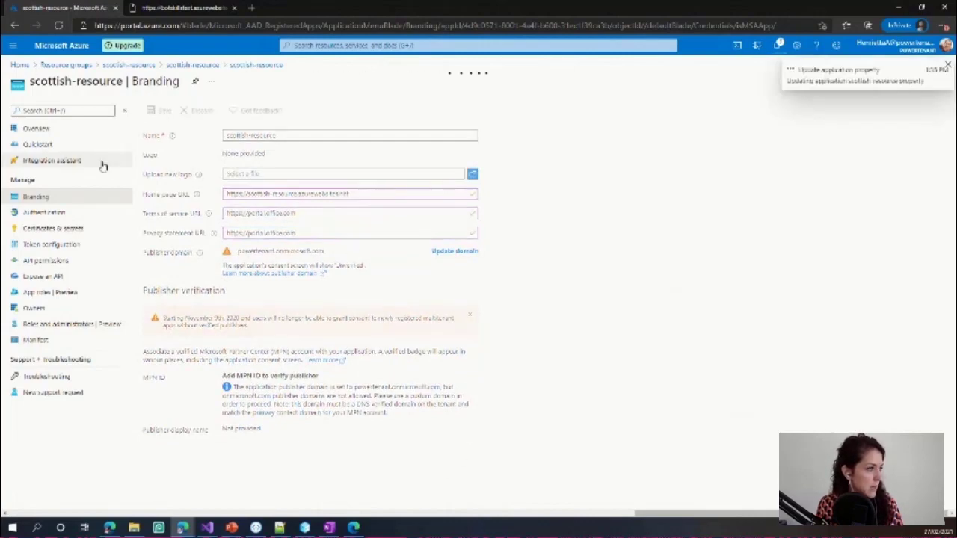
Step: Copy the registration's application (client) ID, switch to Bot Framework Composer and enter it as the skill endpoint's Microsoft App Id
click(53, 130)
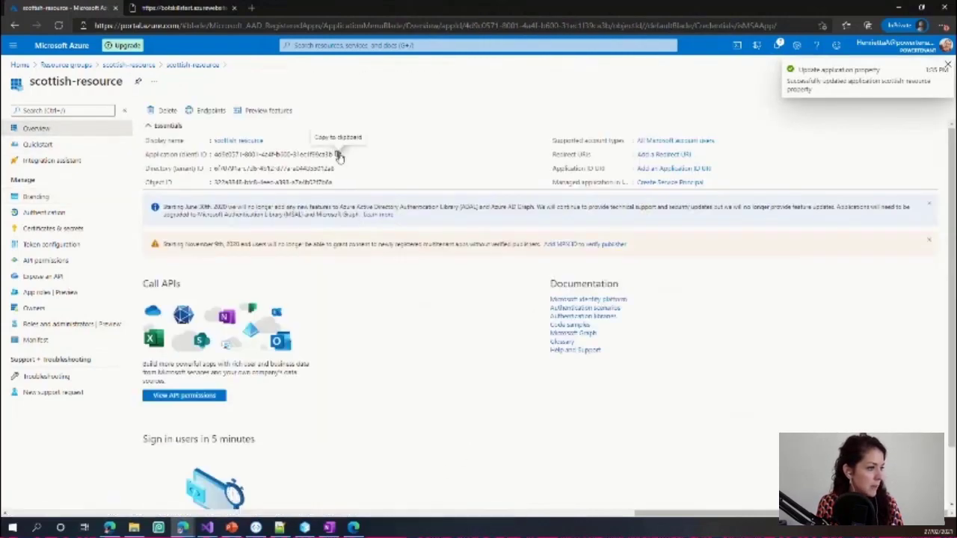
click(304, 528)
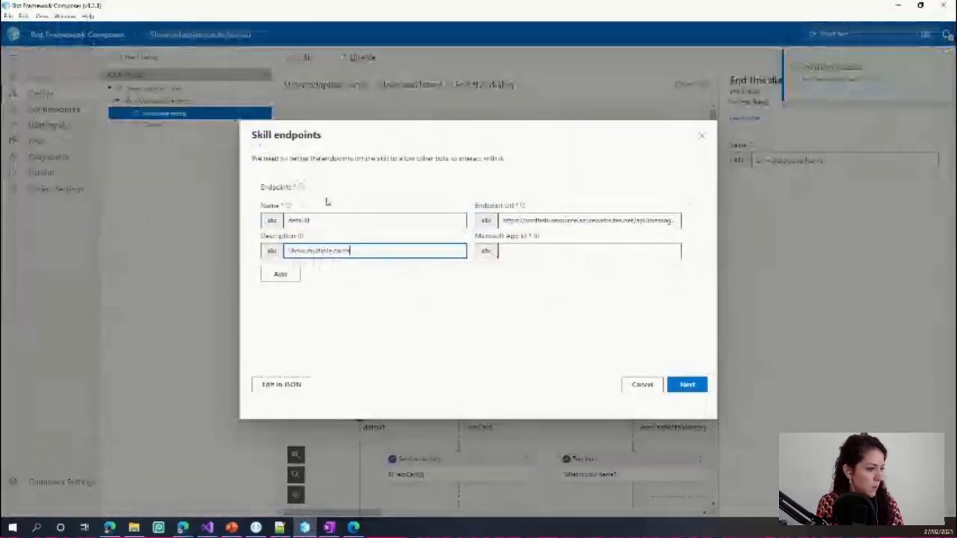
click(566, 251)
key(ctrl+v)
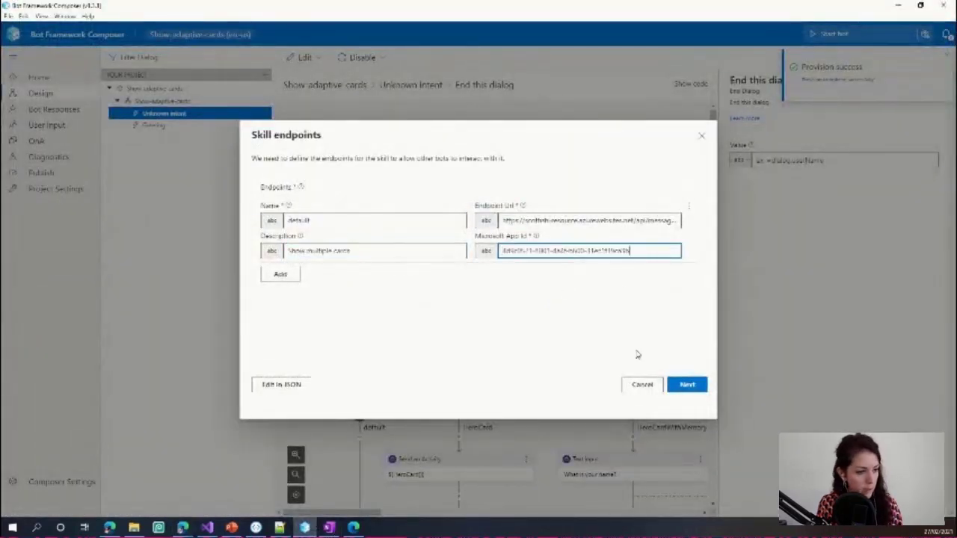
click(689, 384)
Step: Include the Show-adaptive-cards dialog and the Greeting task in the skill manifest and generate it
click(263, 210)
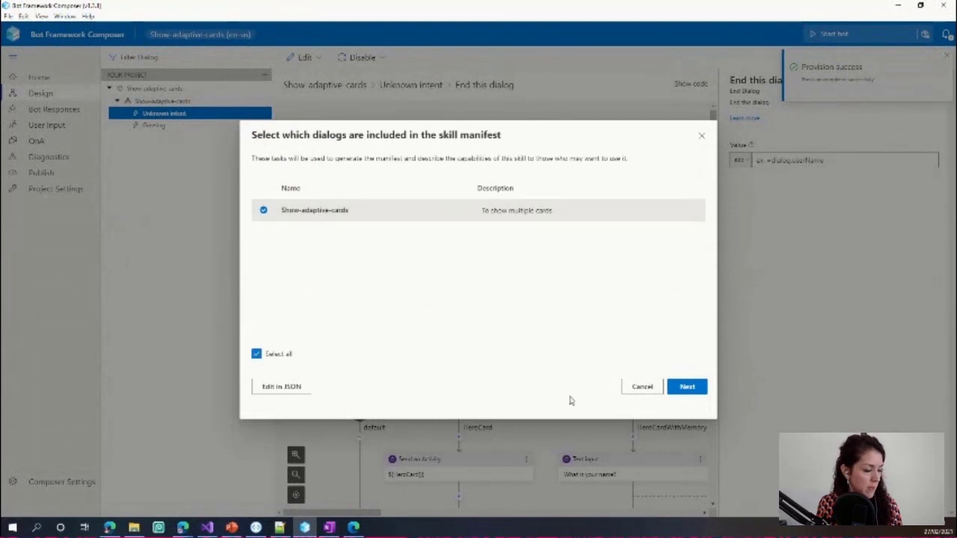
click(687, 387)
click(300, 208)
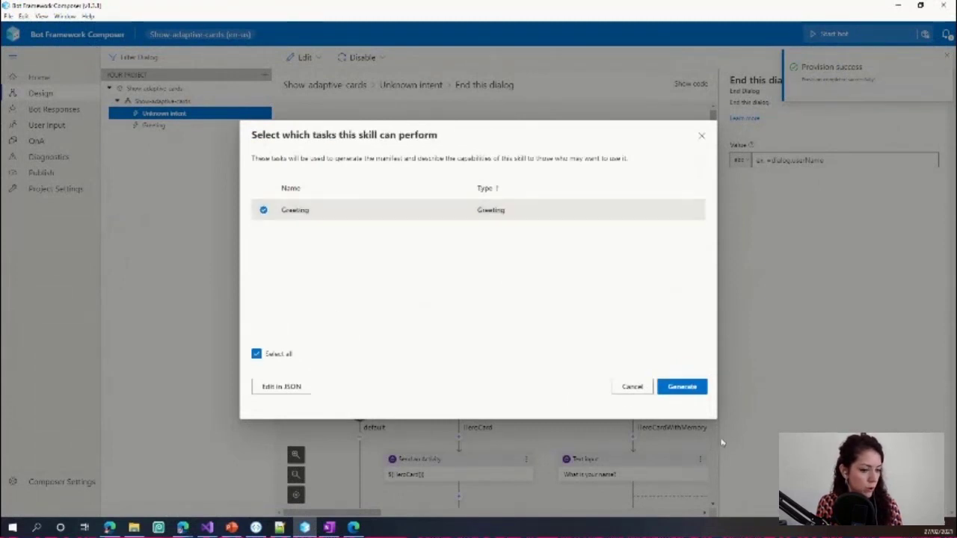
click(690, 393)
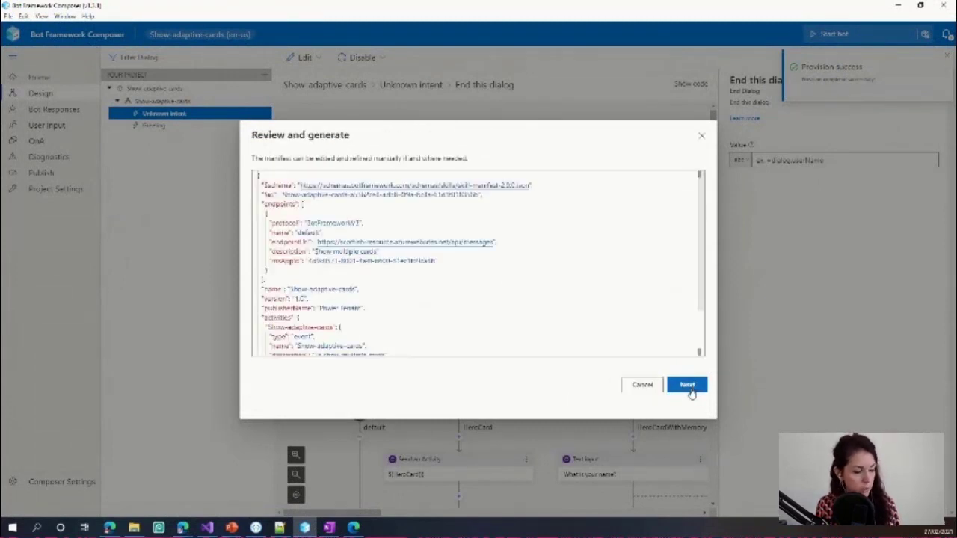
Step: Review the generated manifest JSON and save it with the file name Show-adaptive-cards-manifest
scroll(695, 321, down, 5)
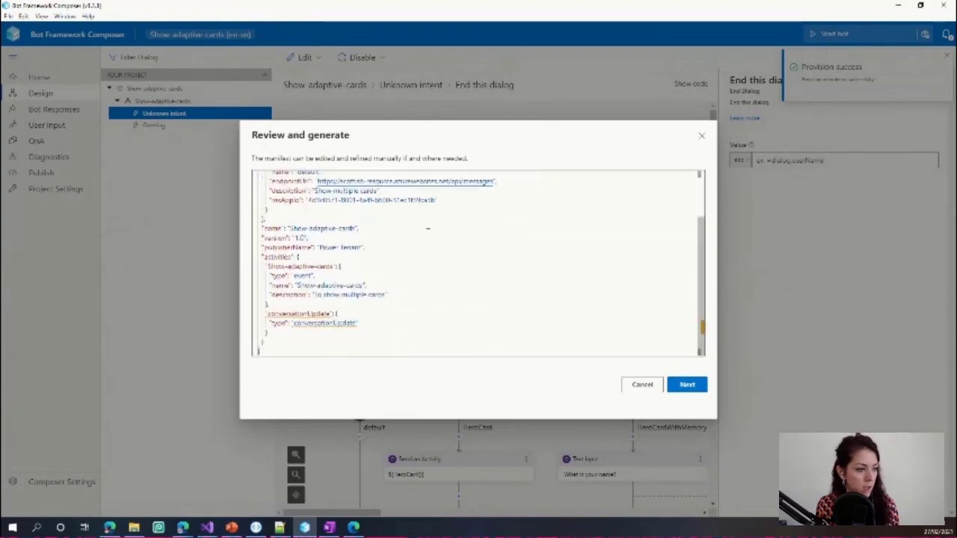
scroll(483, 297, up, 1)
scroll(482, 262, up, 1)
scroll(486, 261, down, 1)
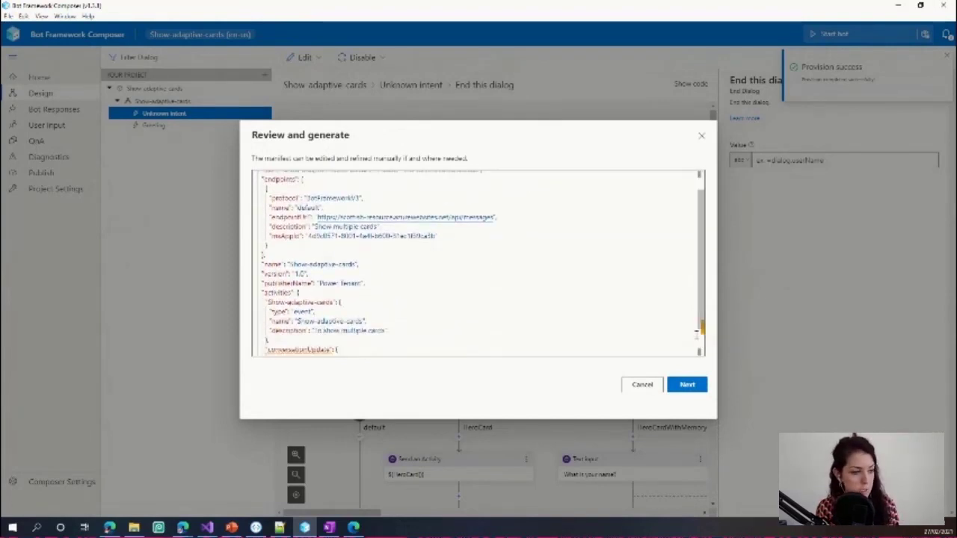
scroll(696, 330, down, 1)
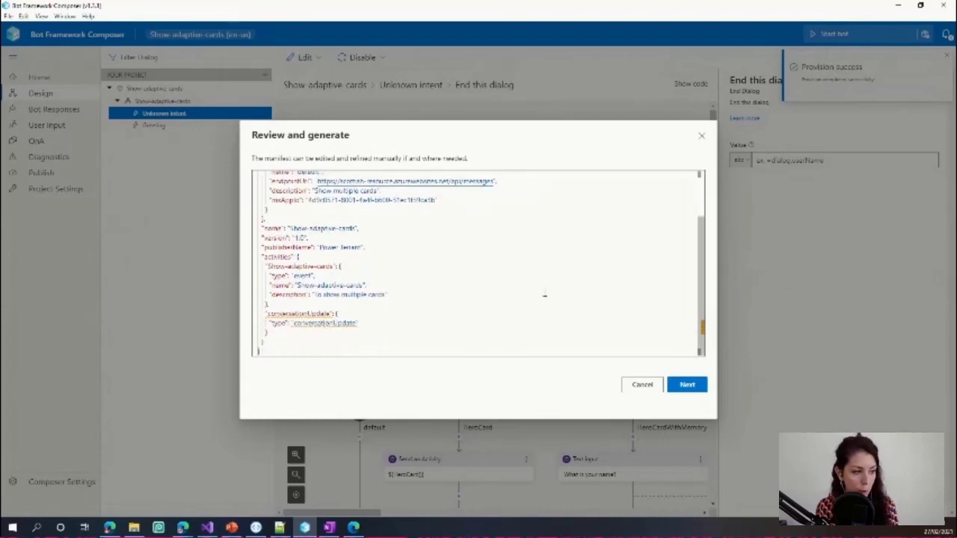
click(687, 384)
drag(323, 192, 341, 192)
key(BackSpace)
key(BackSpace)
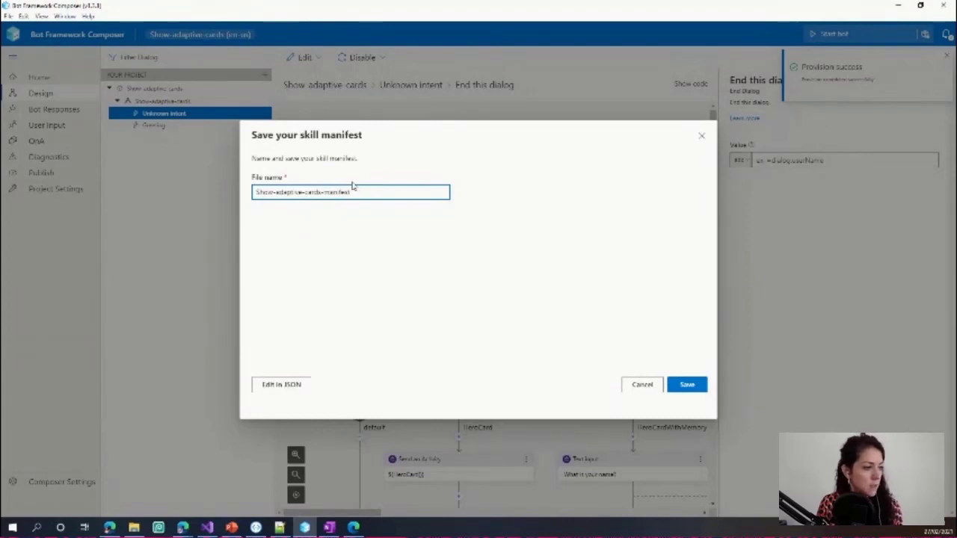
click(687, 389)
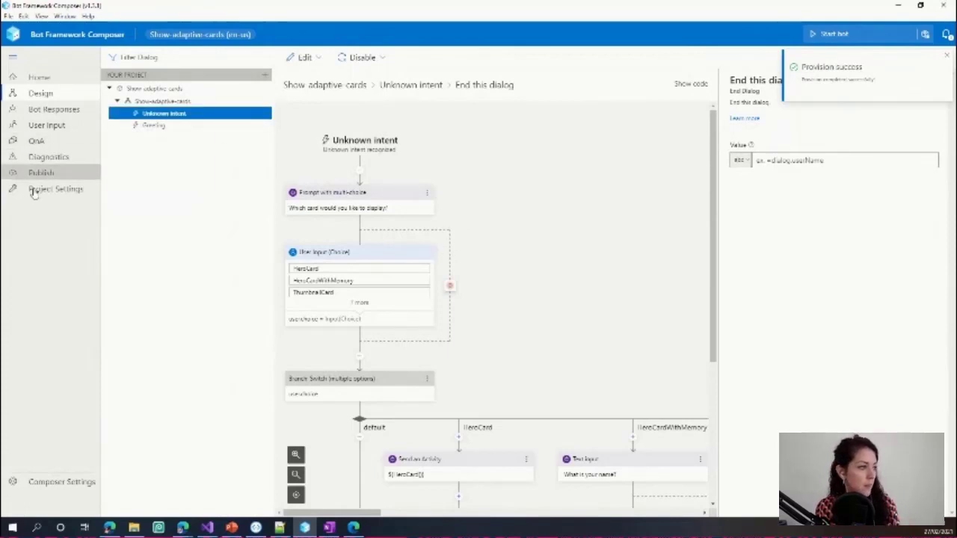
Step: Show the bot's project settings as JSON and place the cursor inside the allowedCallers list under skillConfiguration
click(57, 190)
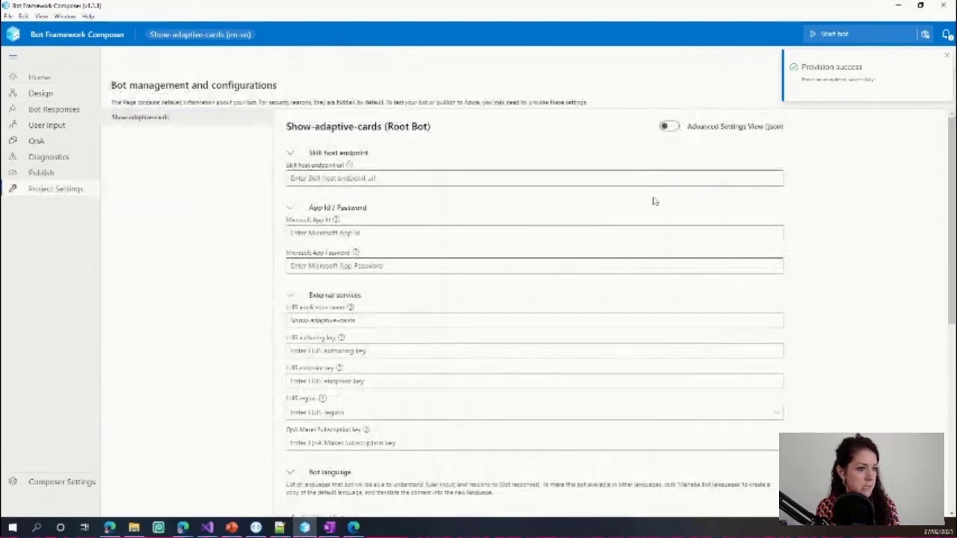
click(719, 130)
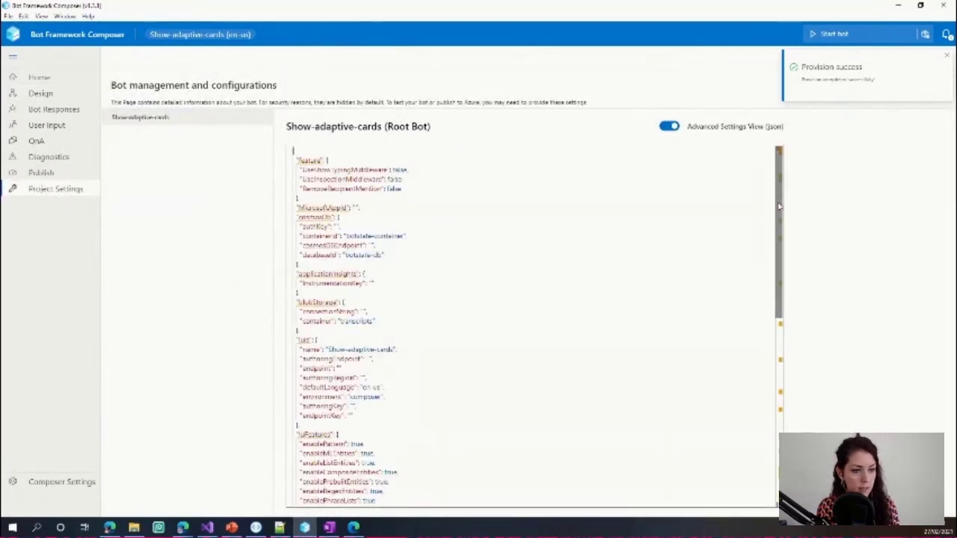
scroll(770, 443, down, 10)
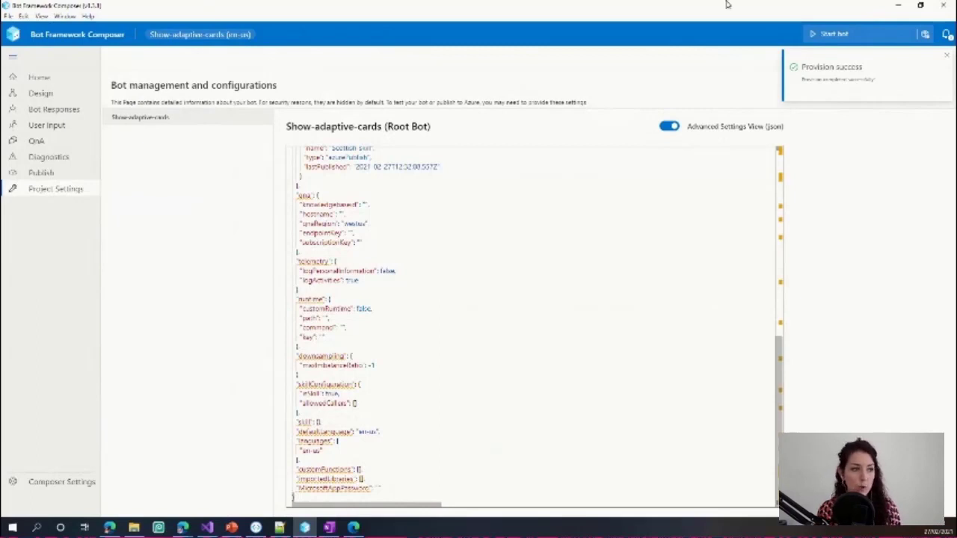
click(671, 127)
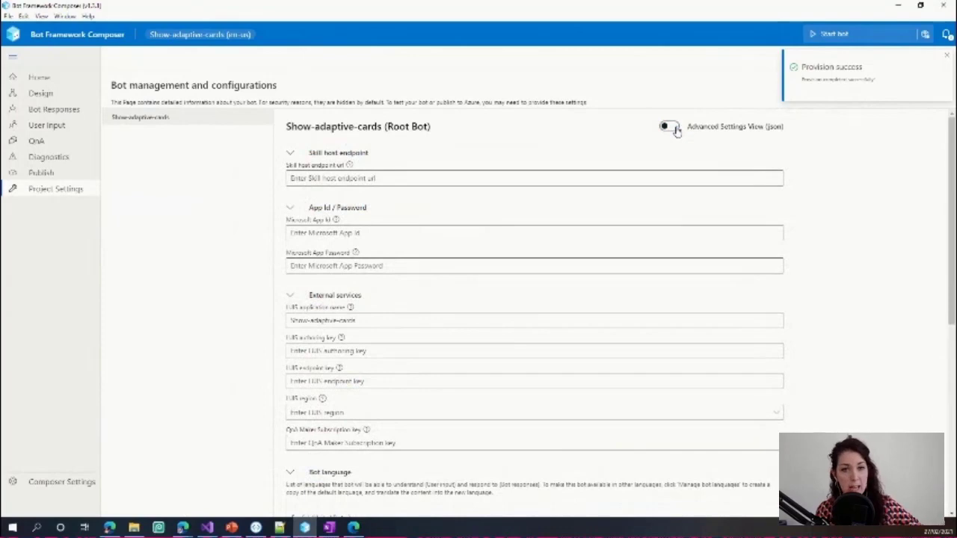
click(673, 128)
scroll(604, 294, down, 5)
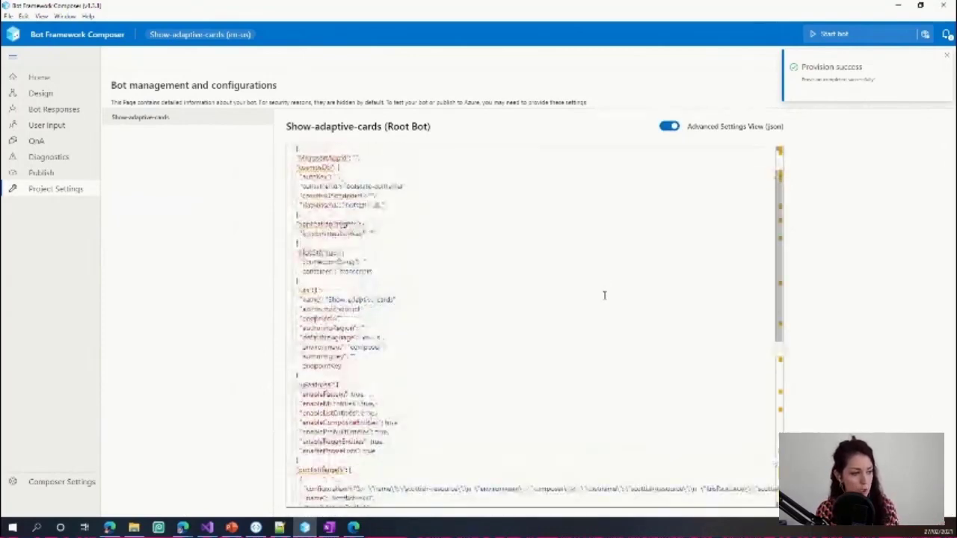
scroll(597, 348, down, 5)
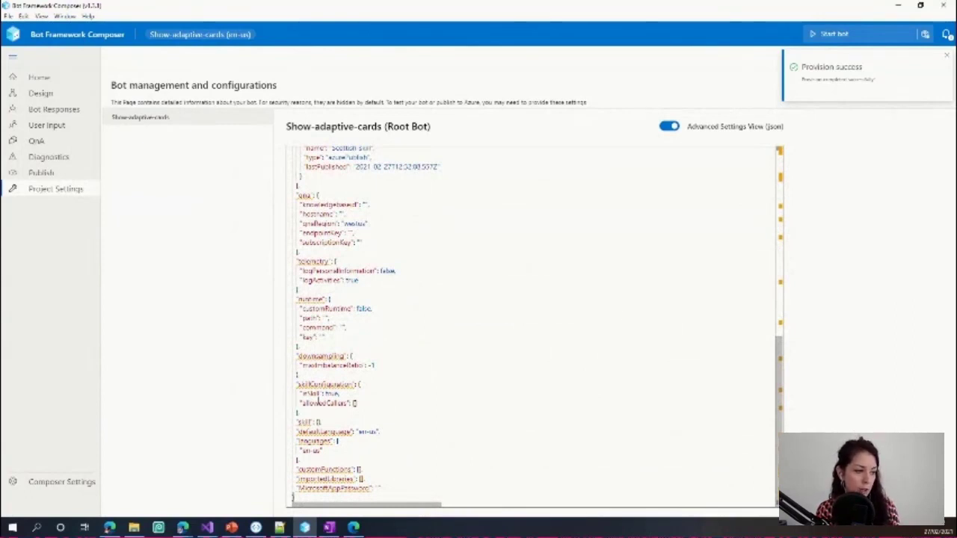
drag(298, 384, 354, 404)
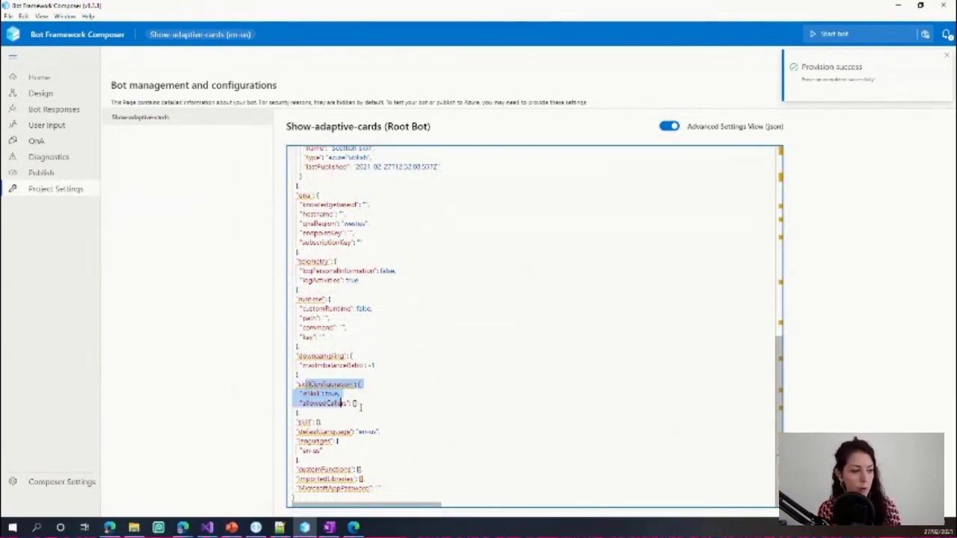
click(355, 403)
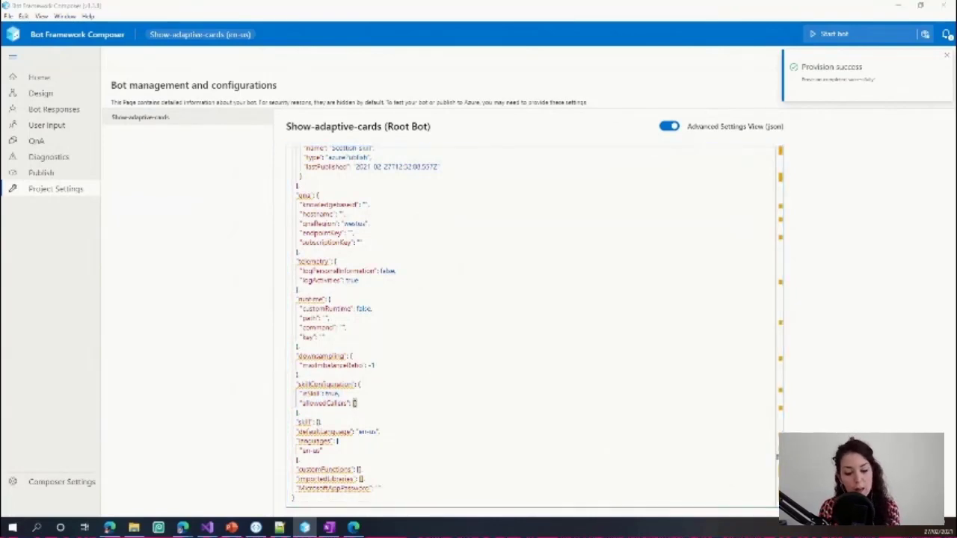
Step: Switch to Power Virtual Agents and copy the bot's allow-list ID from the skills page
key(alt+Tab)
click(36, 268)
click(397, 68)
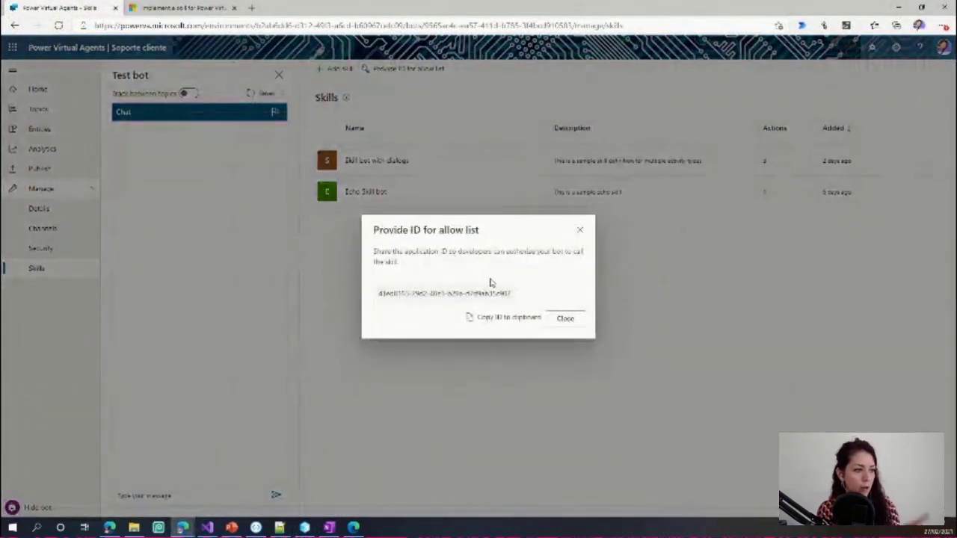
click(497, 323)
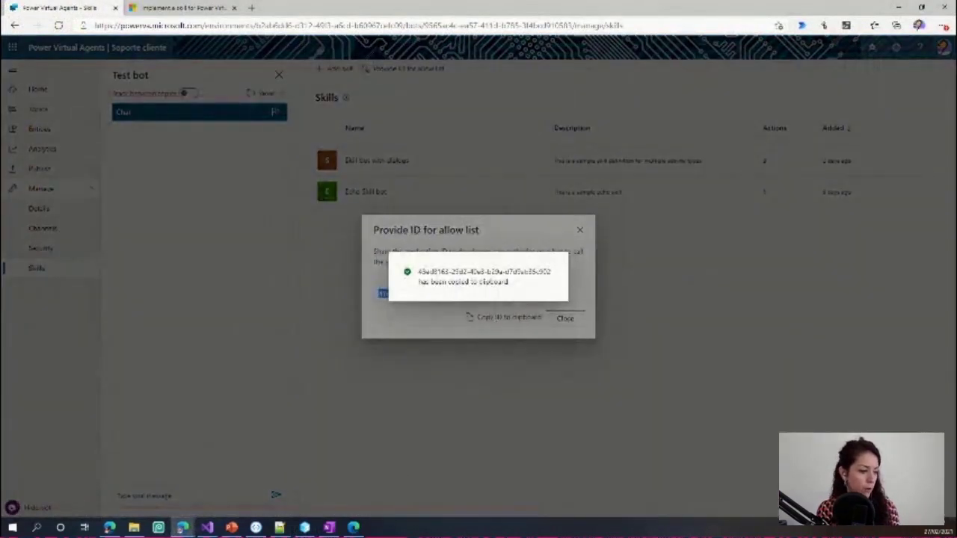
Step: Back in Bot Framework Composer, add the copied bot ID as a quoted entry in the allowedCallers list
key(alt+Tab)
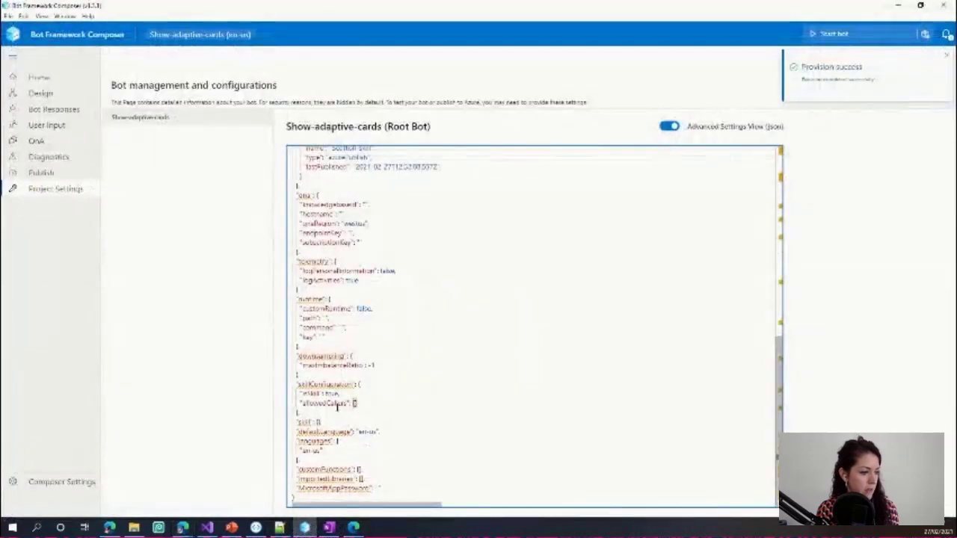
text(")
key(ctrl+v)
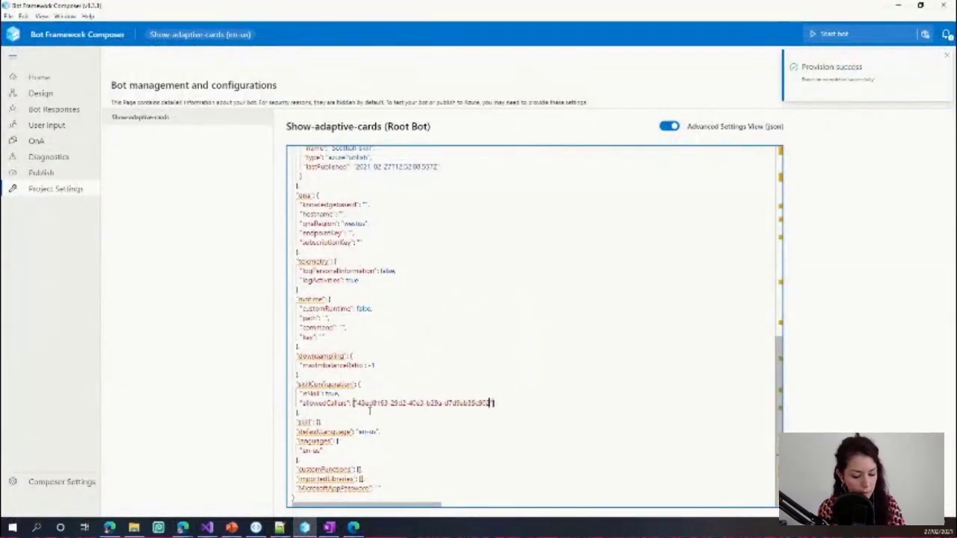
click(438, 365)
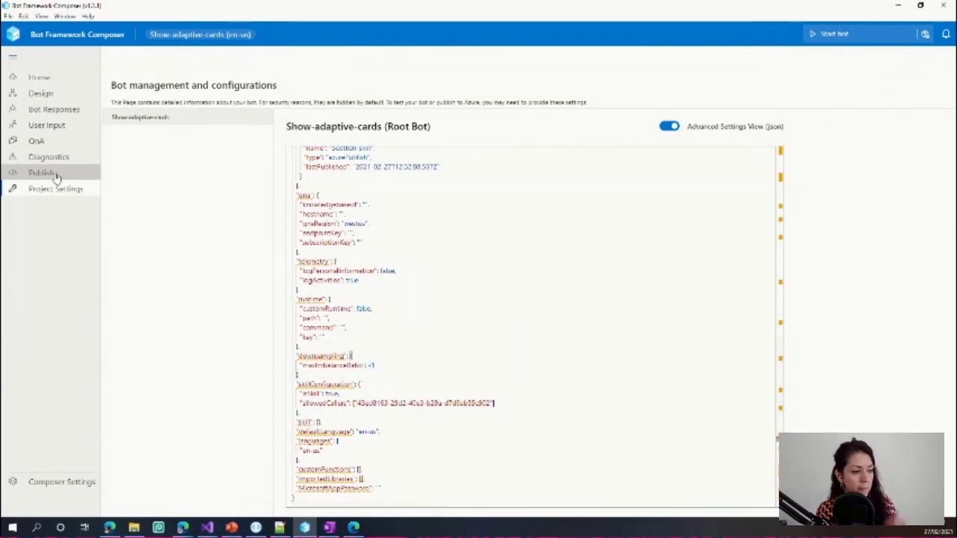
scroll(465, 380, up, 3)
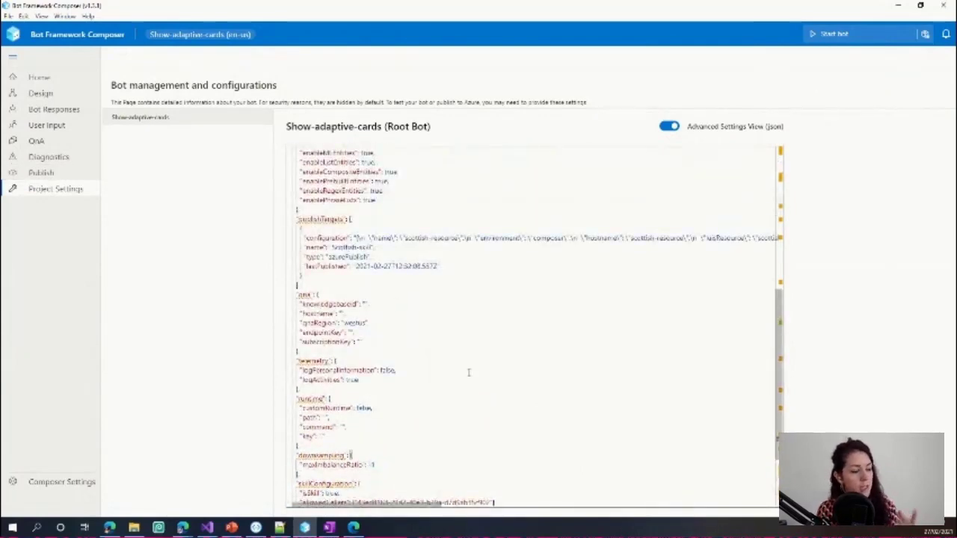
Step: Publish the Show-adaptive-cards bot again to its existing Scottish-skill publish target
scroll(467, 374, up, 5)
scroll(469, 372, up, 5)
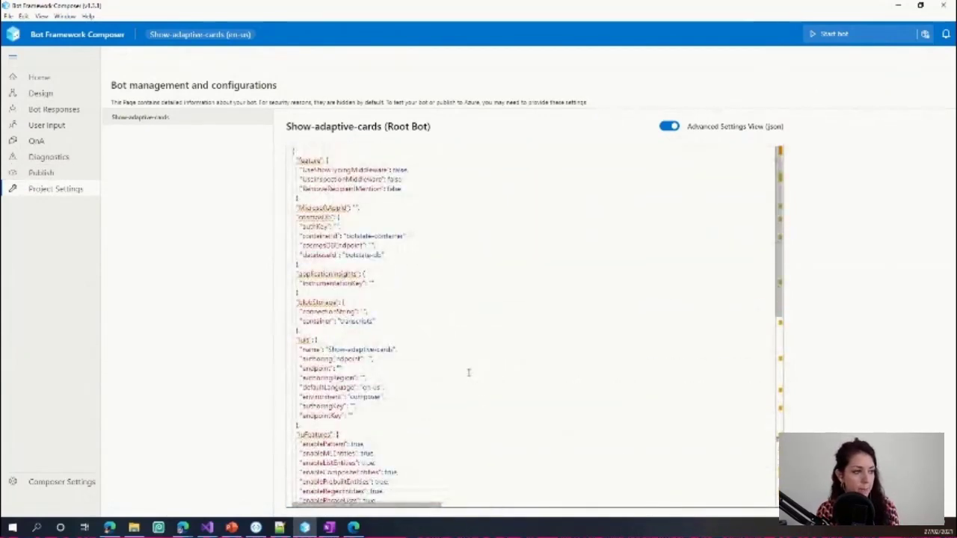
click(25, 173)
click(112, 149)
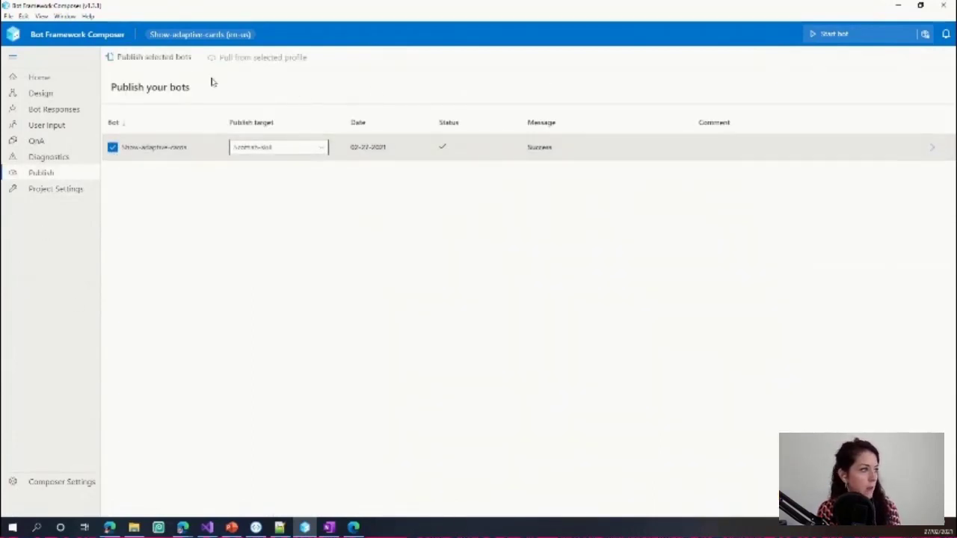
click(153, 57)
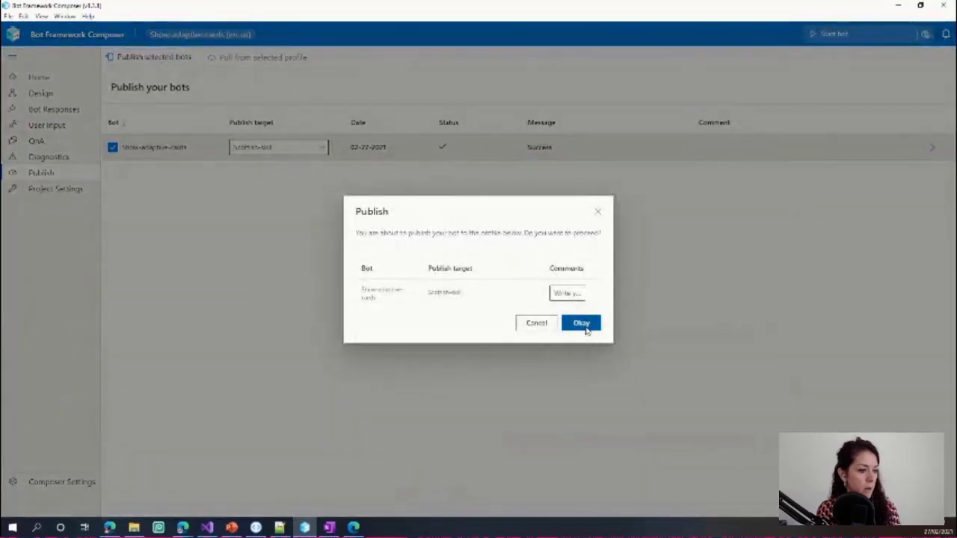
click(583, 324)
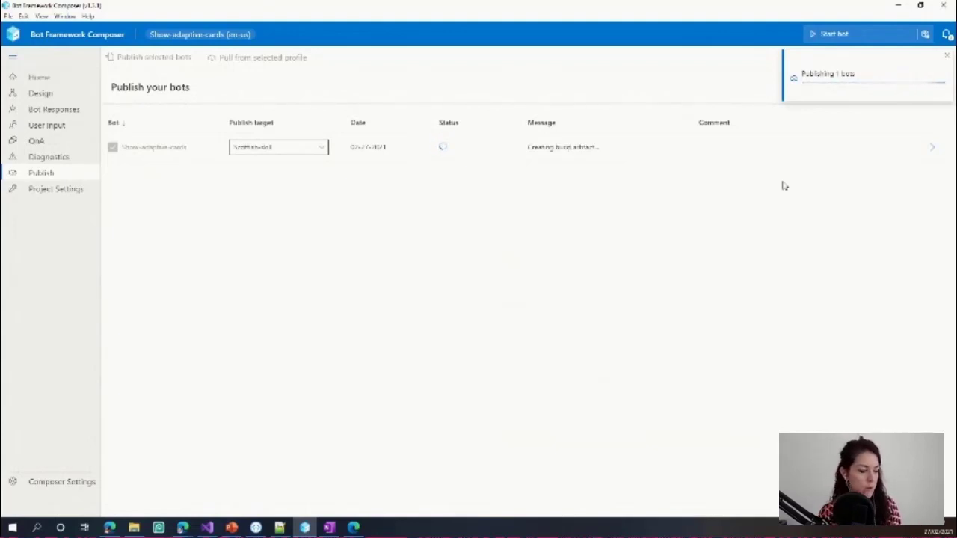
Step: Switch to the Azure portal and copy the messaging endpoint from the scottish-resource Bot Channels Registration
mouse_move(182, 527)
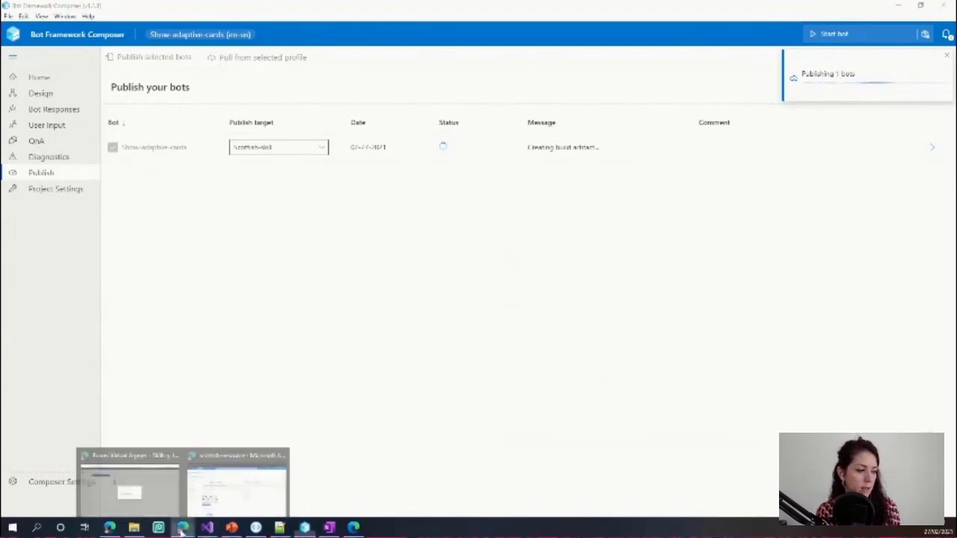
click(254, 506)
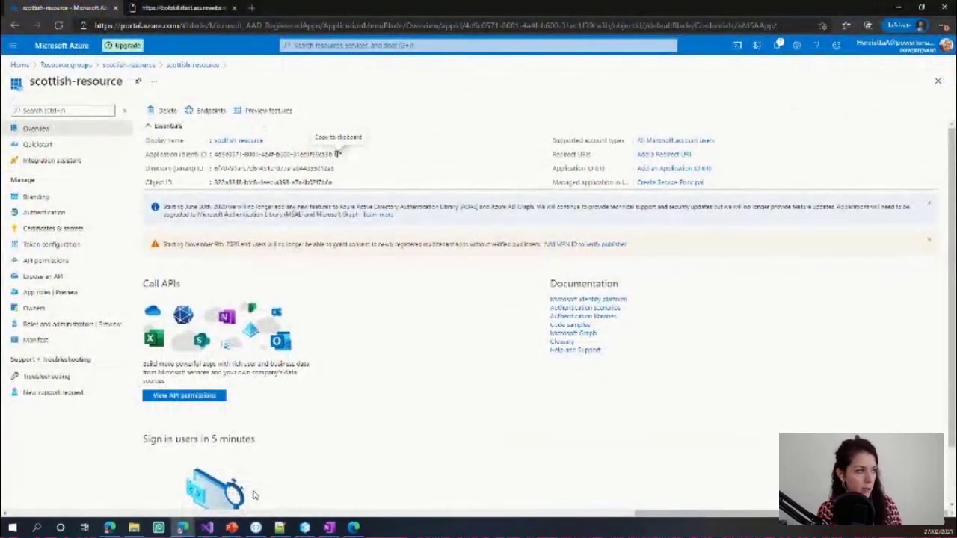
click(128, 65)
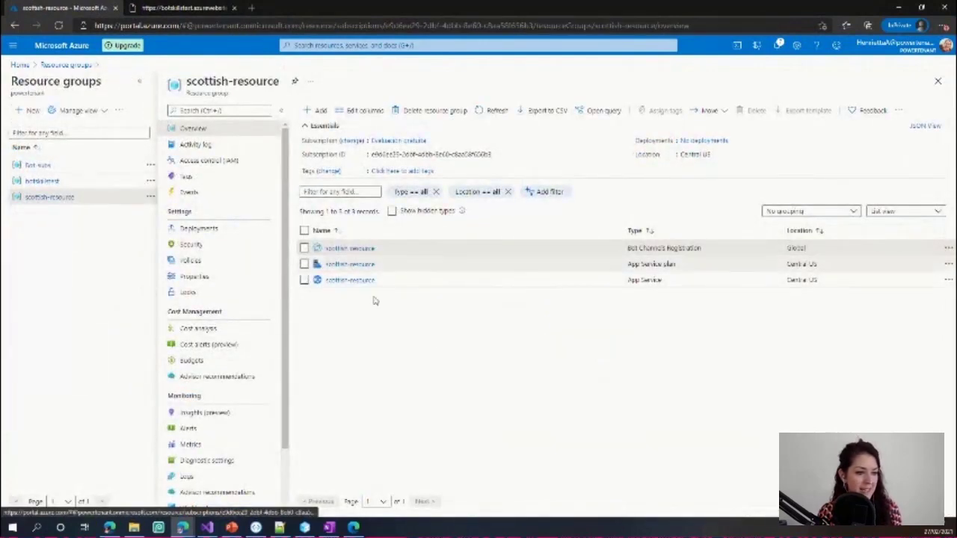
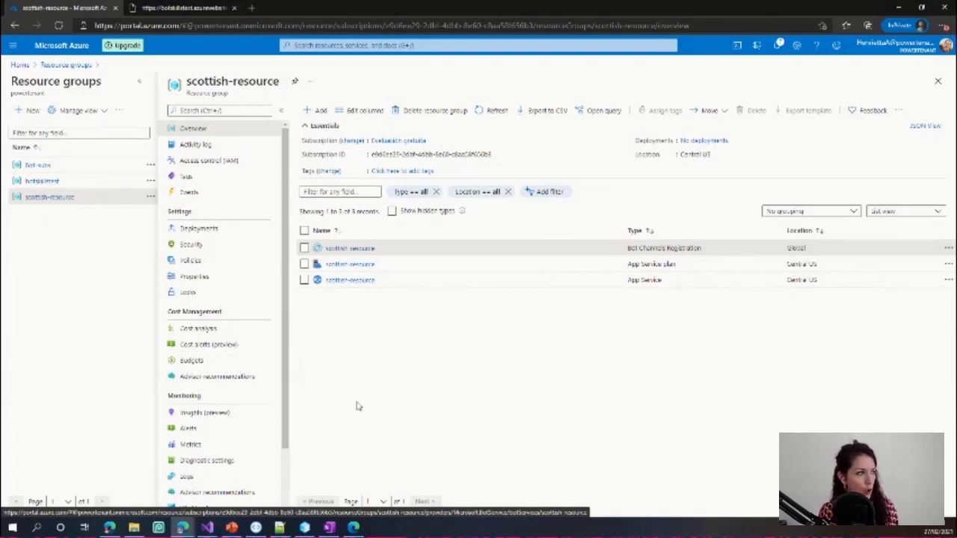
click(305, 528)
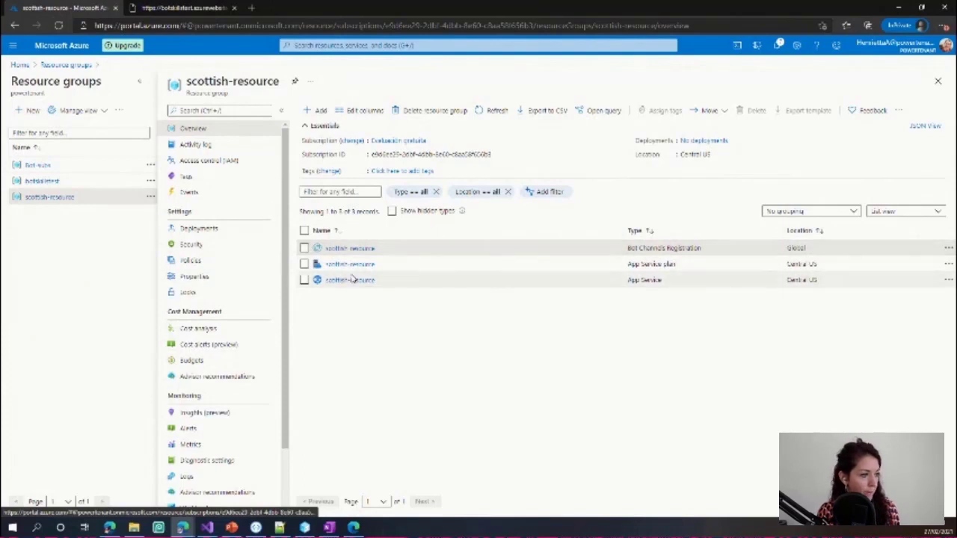
click(363, 249)
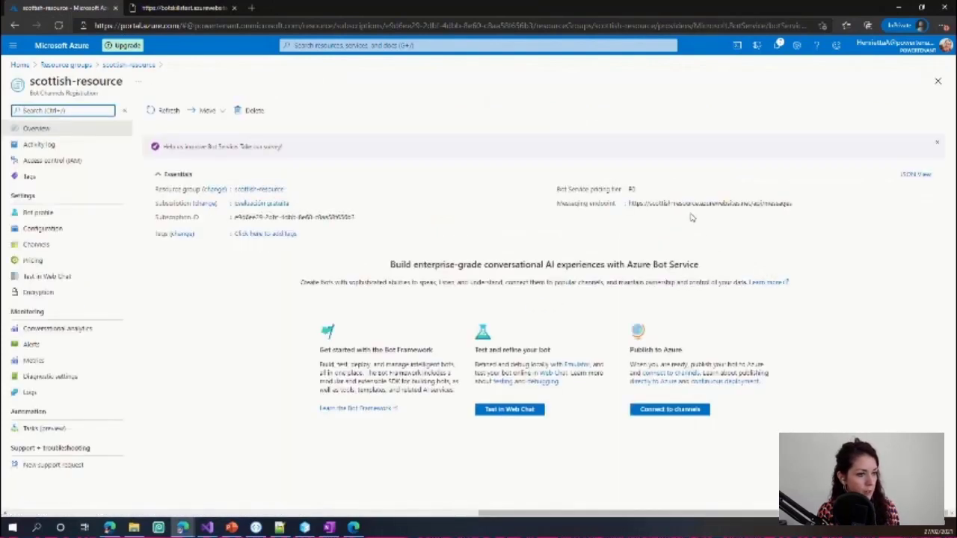
click(797, 203)
Step: Paste the endpoint as the address of a new browser tab and replace api/messages with manifests/
click(251, 8)
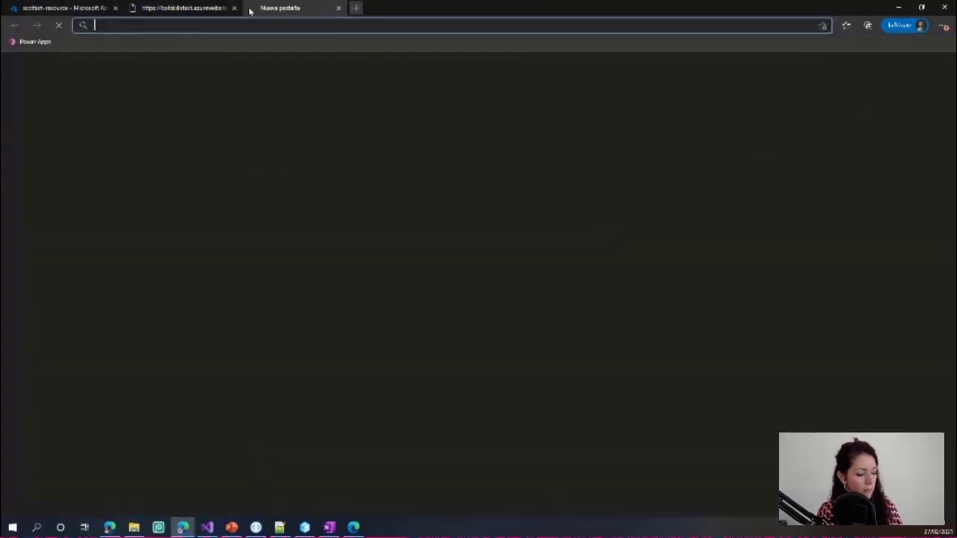
key(ctrl+v)
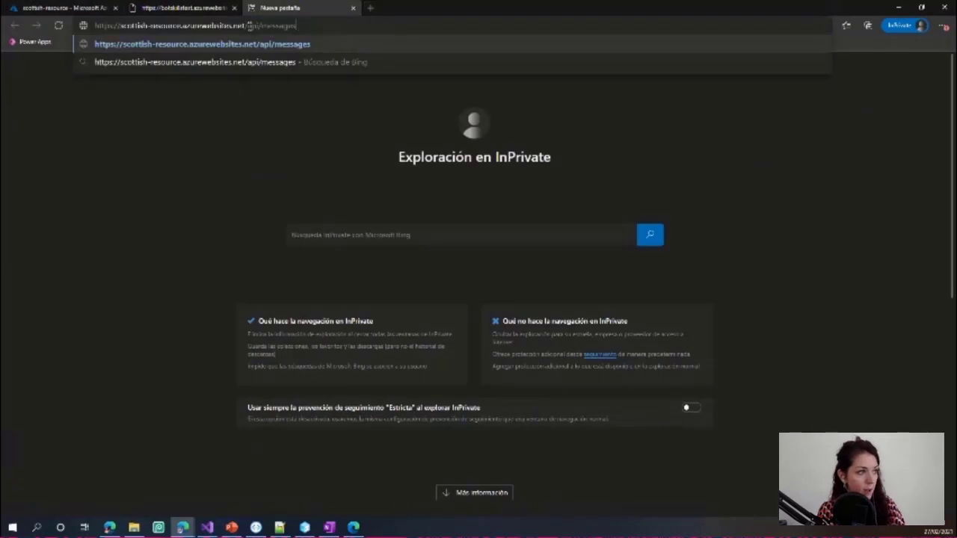
drag(248, 26, 716, 20)
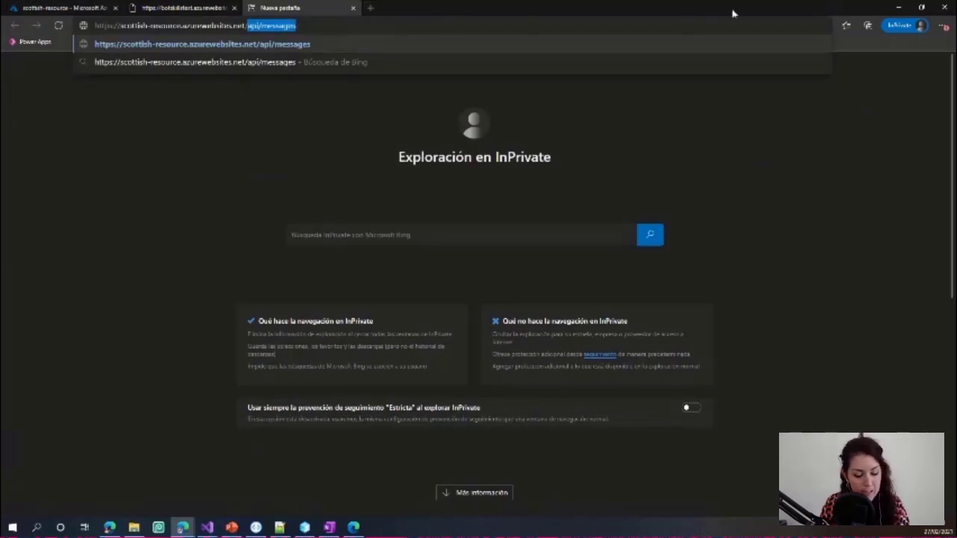
text(manifests&)
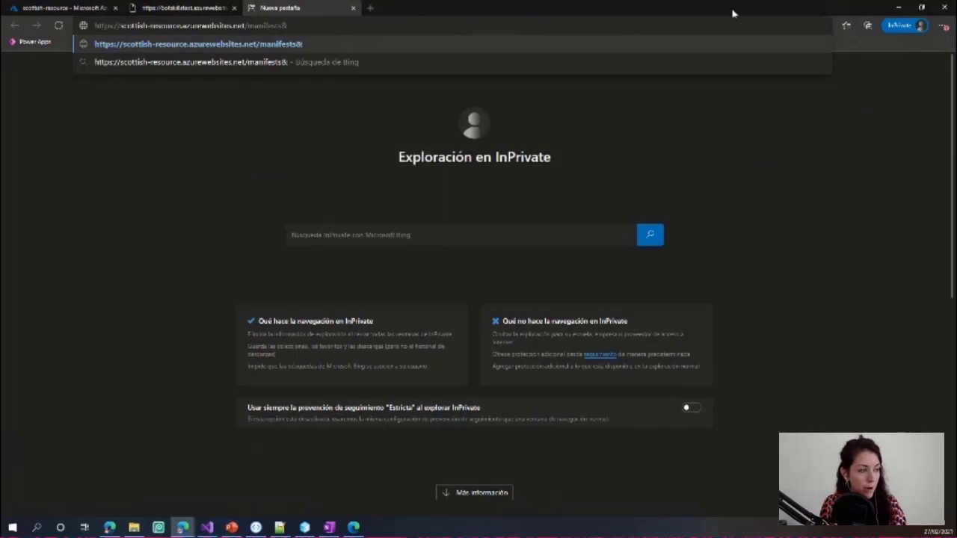
key(BackSpace)
text(/)
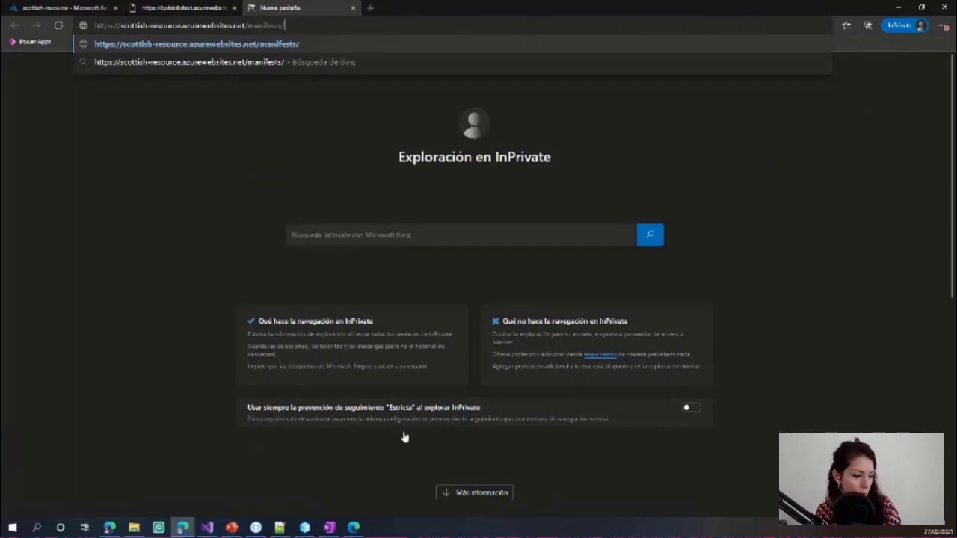
Step: Return to Bot Framework Composer, bring up the bot's list of skill manifests and copy the name Show-adaptive-cards-manifest
click(304, 527)
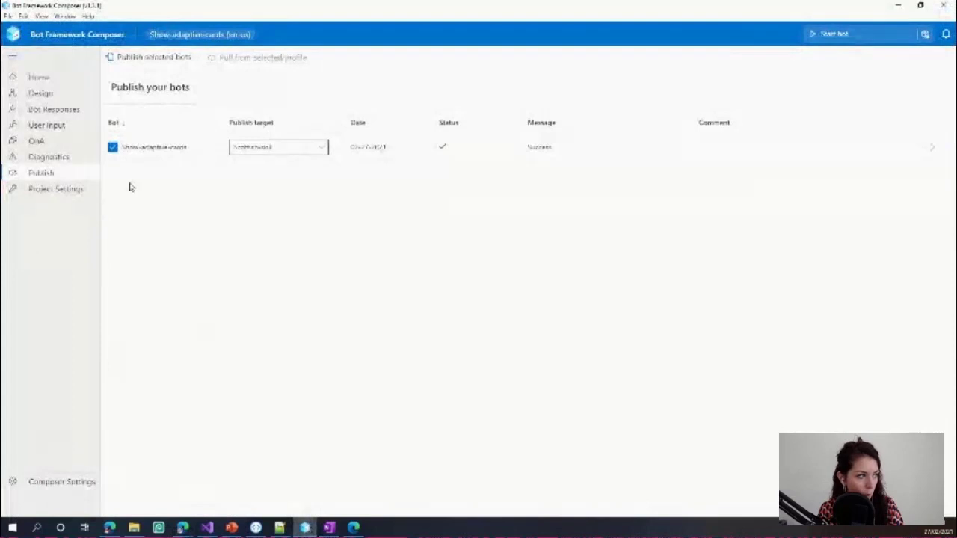
click(70, 108)
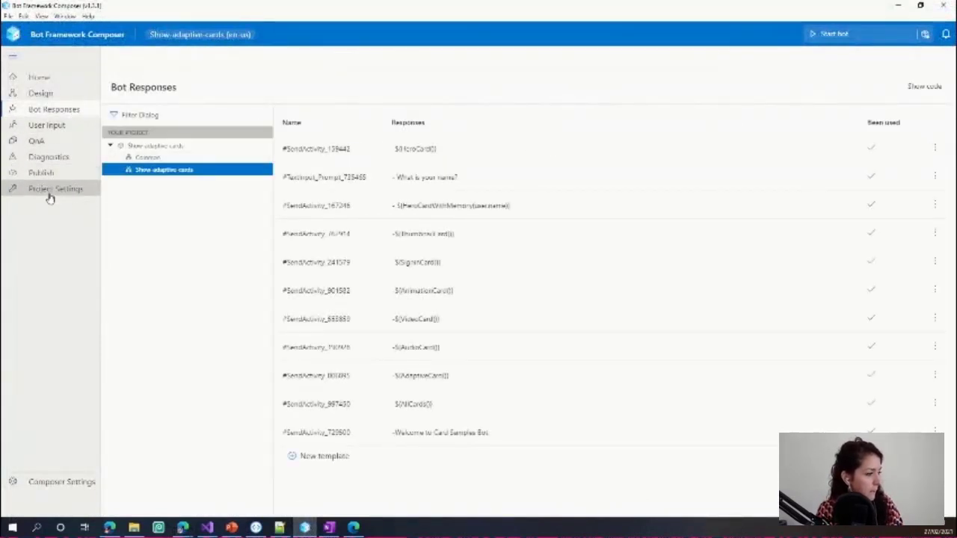
click(62, 92)
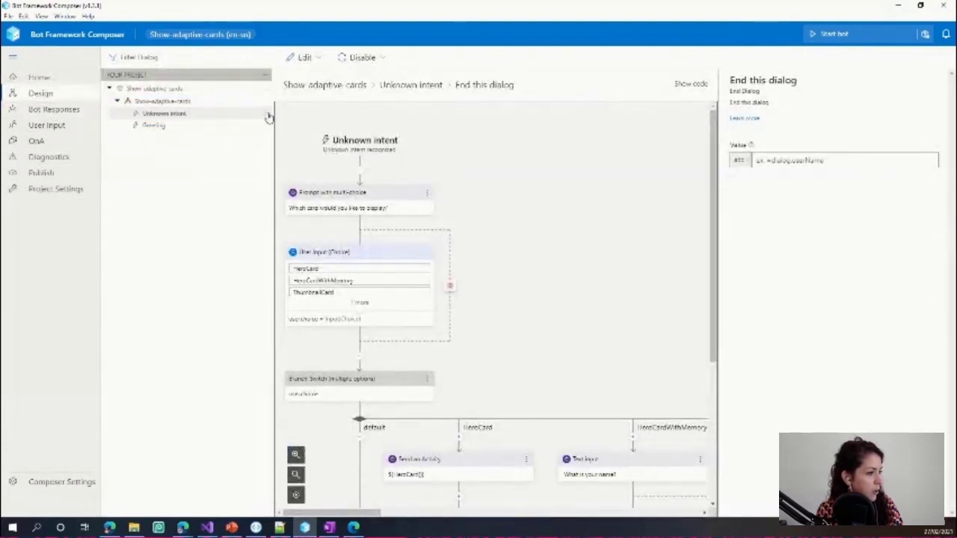
click(265, 89)
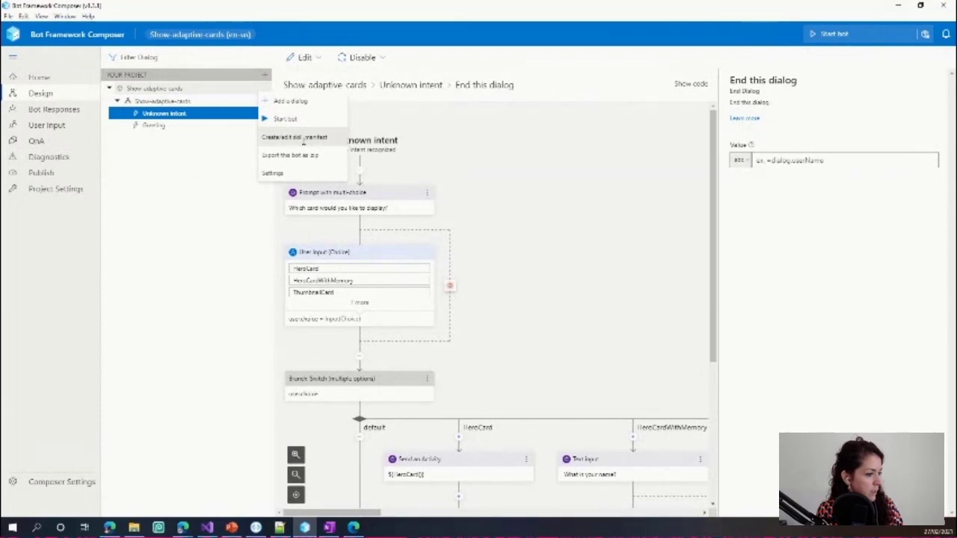
click(295, 138)
drag(352, 240, 249, 237)
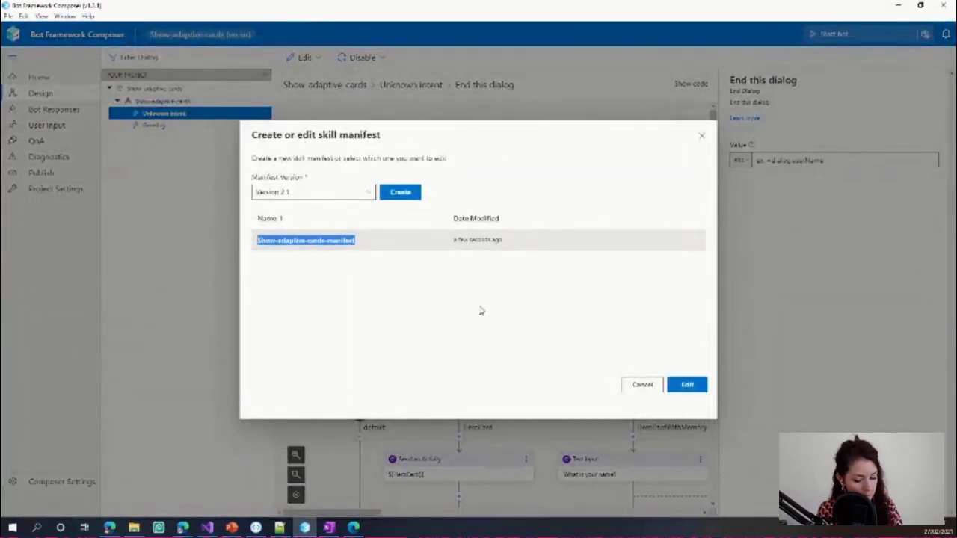
Step: Back in the browser, complete the address with Show-adaptive-cards-manifest.json, load the manifest, copy its URL and compare it with the other bot's manifest
mouse_move(187, 528)
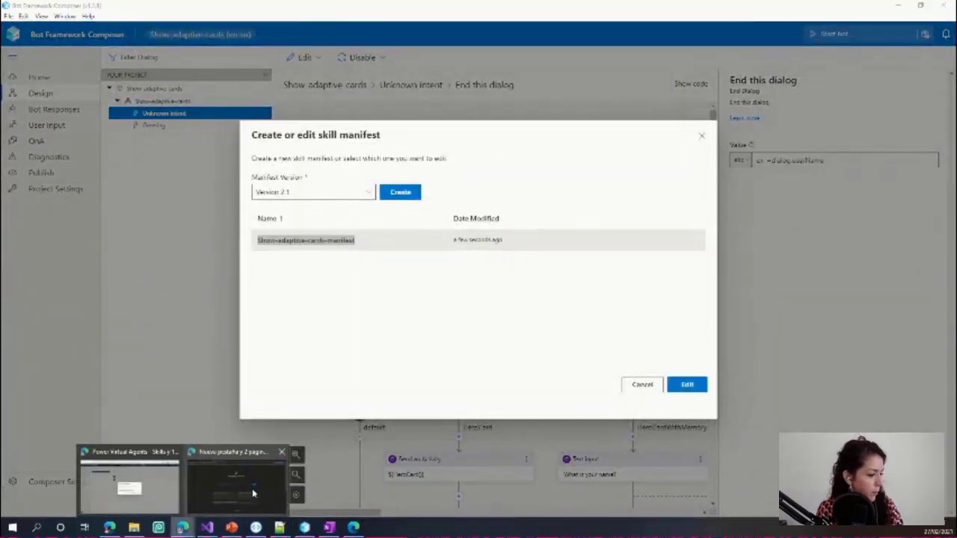
click(253, 495)
click(322, 23)
text(.json)
key(Return)
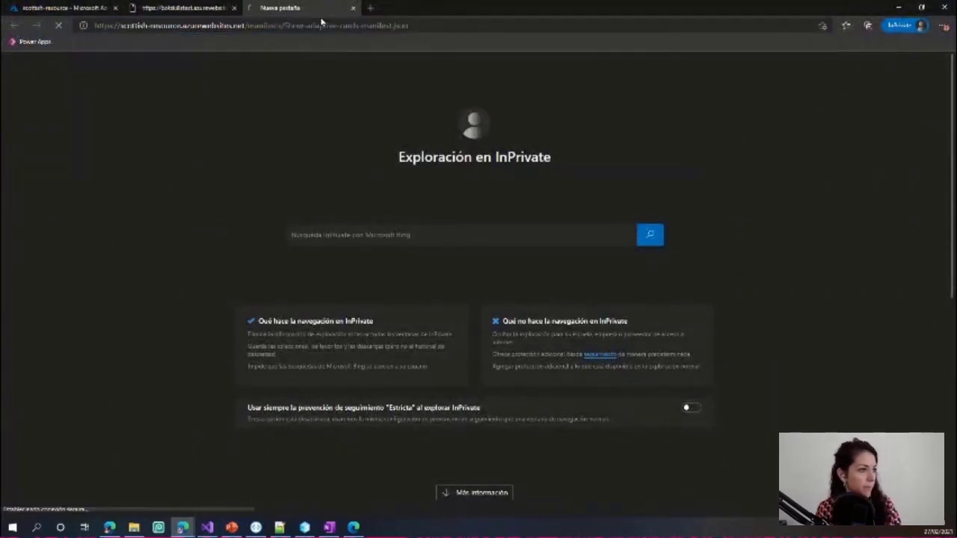
click(451, 25)
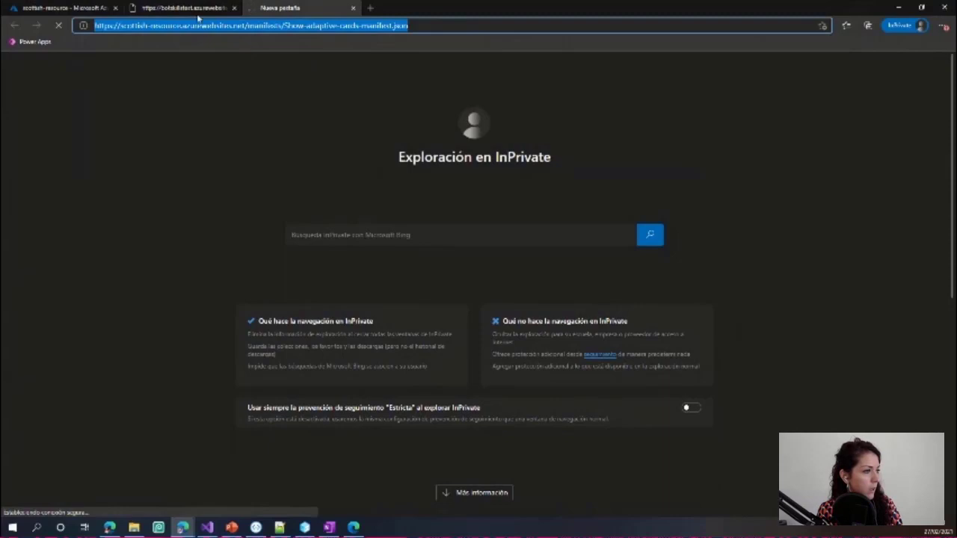
click(220, 7)
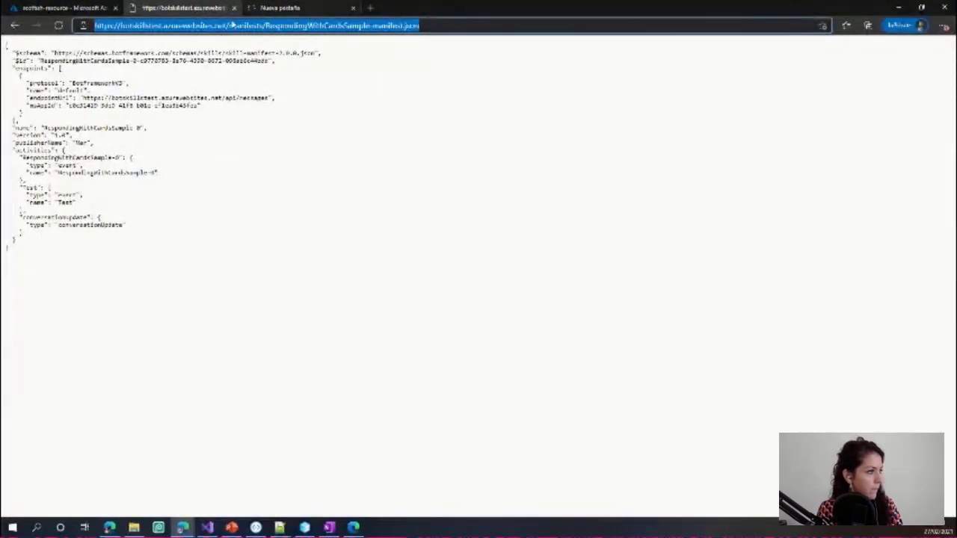
click(303, 10)
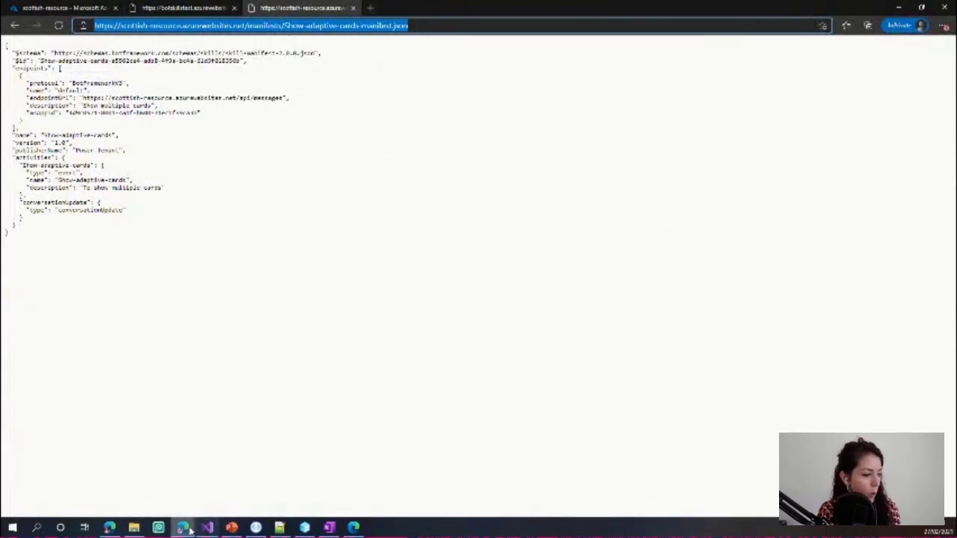
Step: Switch to Power Virtual Agents, dismiss the allow-list ID dialog and submit the copied manifest URL as a new skill for validation
mouse_move(192, 531)
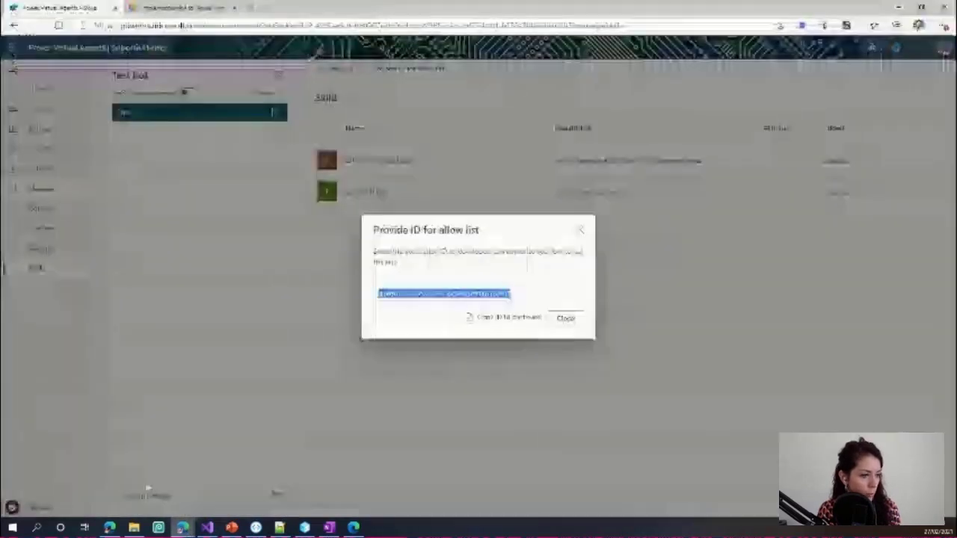
click(225, 489)
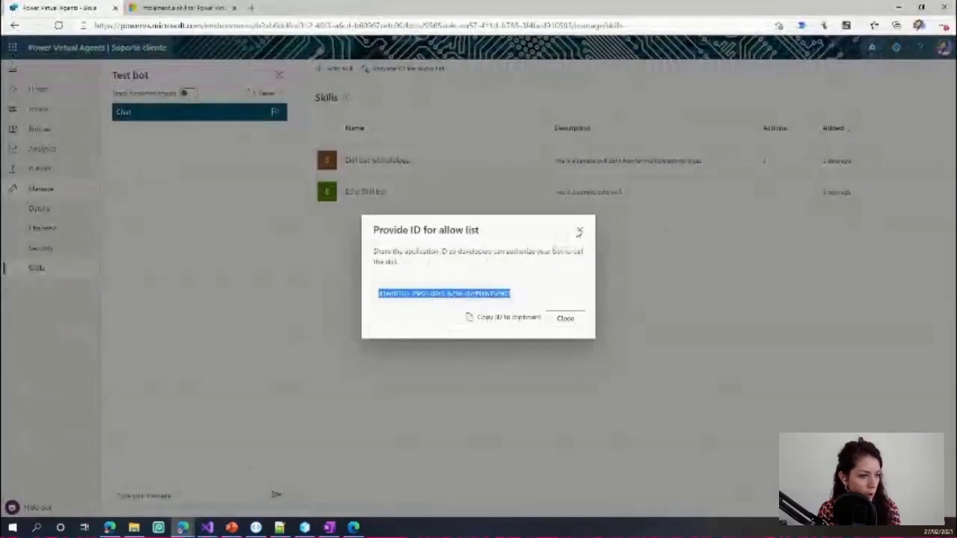
click(579, 229)
click(343, 68)
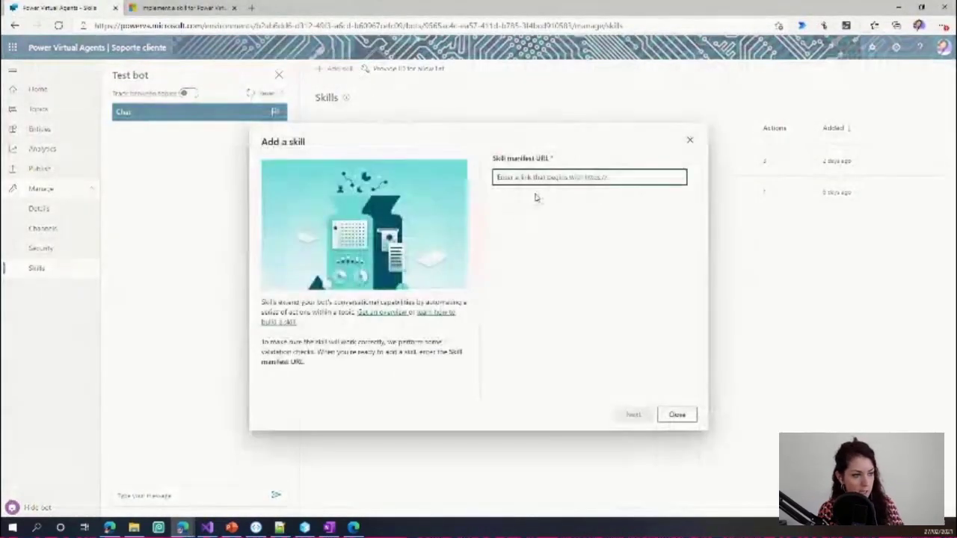
click(538, 180)
key(ctrl+v)
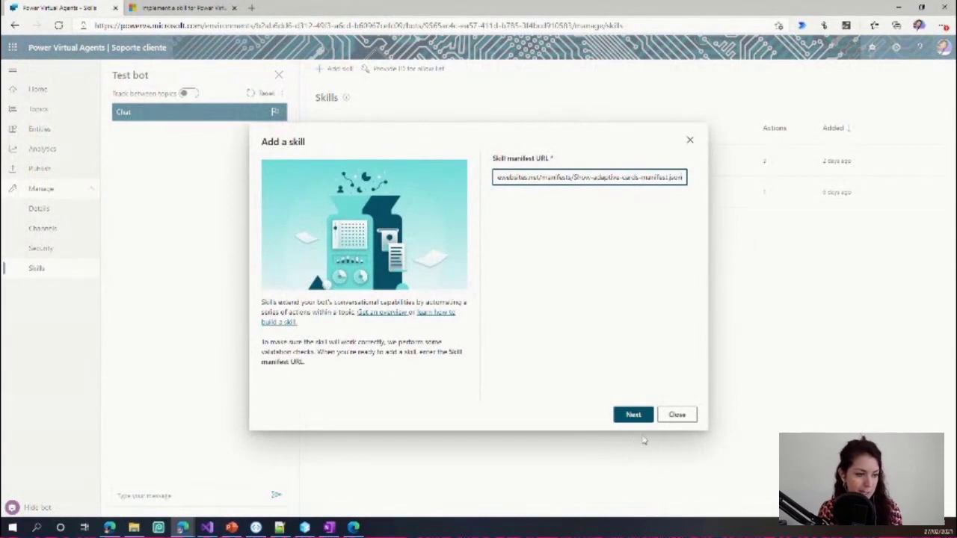
click(637, 417)
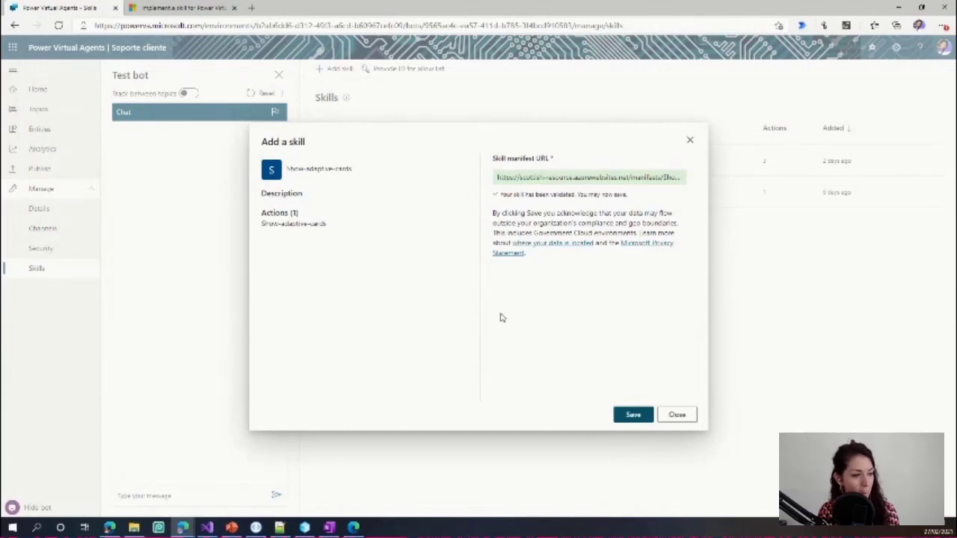
Step: Review the same-tenant restriction and the skill registration validation steps in the Microsoft documentation on implementing a skill
click(177, 9)
scroll(387, 236, up, 10)
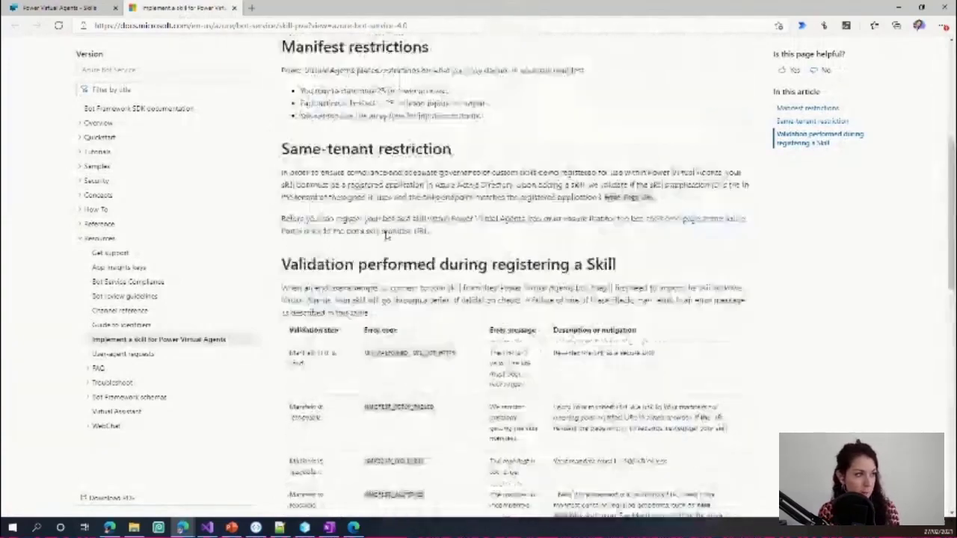
scroll(386, 236, up, 5)
drag(285, 197, 680, 188)
click(603, 342)
scroll(602, 341, down, 1)
scroll(602, 342, up, 1)
scroll(602, 342, down, 7)
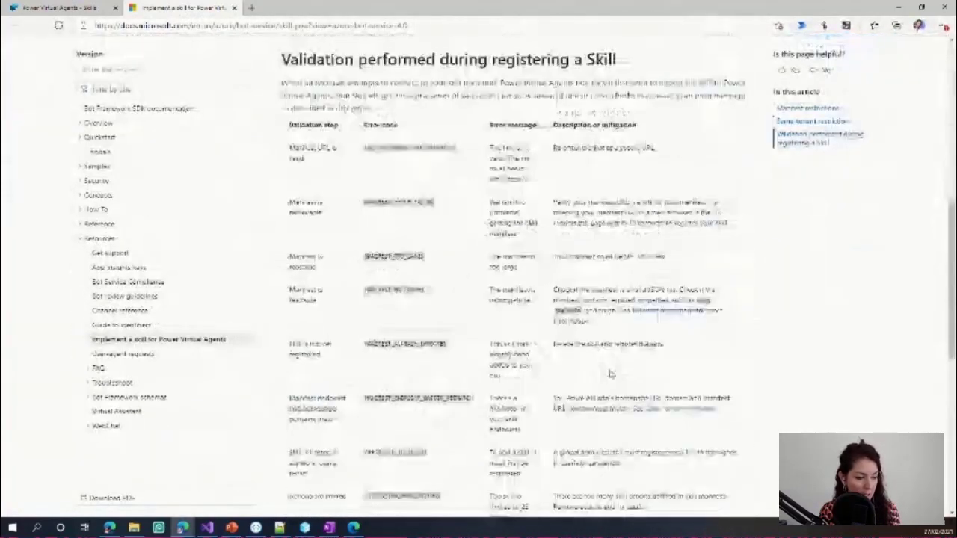
scroll(609, 374, down, 1)
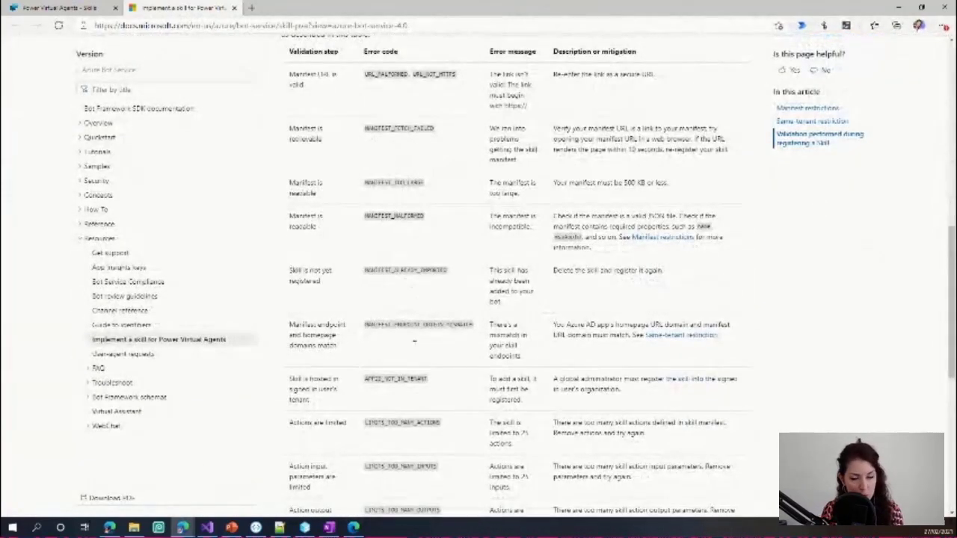
drag(294, 74, 337, 336)
click(336, 336)
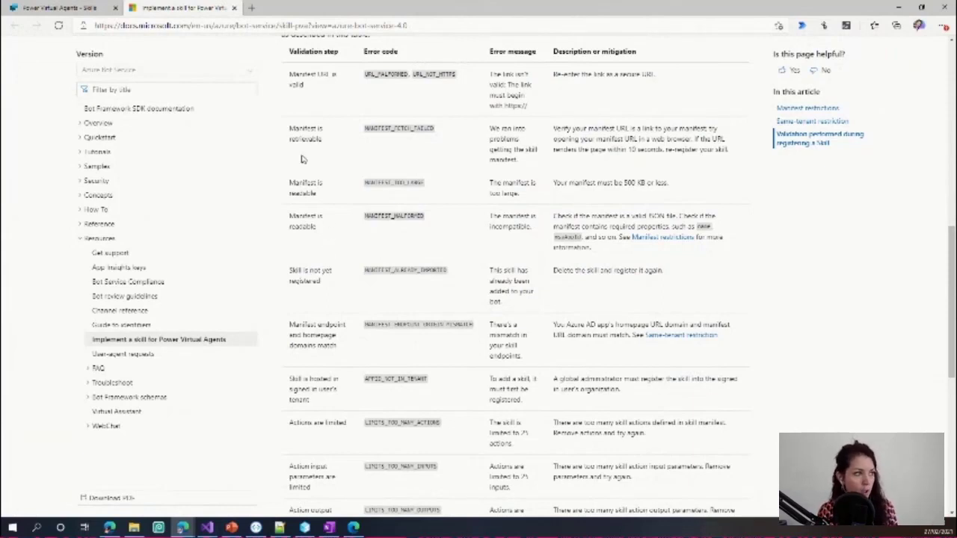
triple_click(307, 86)
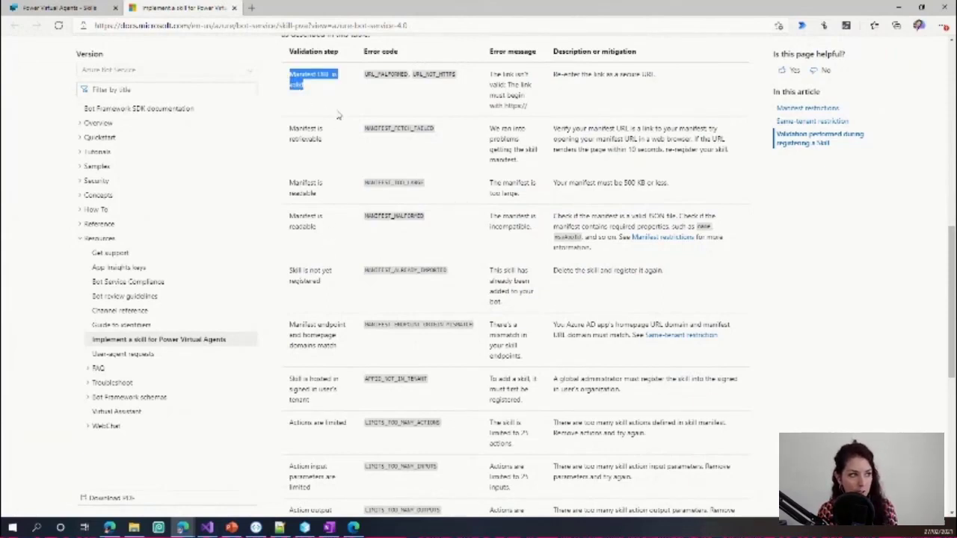
Step: Read the rest of the skill validation table, covering prior registration, endpoint domain match, action parameter limits, skill count and authorization checks
click(317, 95)
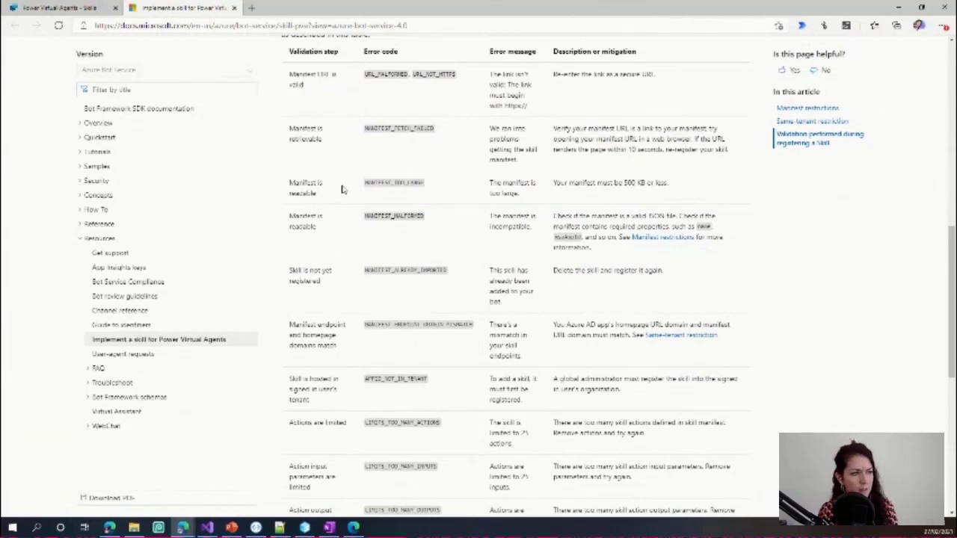
scroll(340, 224, down, 1)
drag(291, 199, 341, 210)
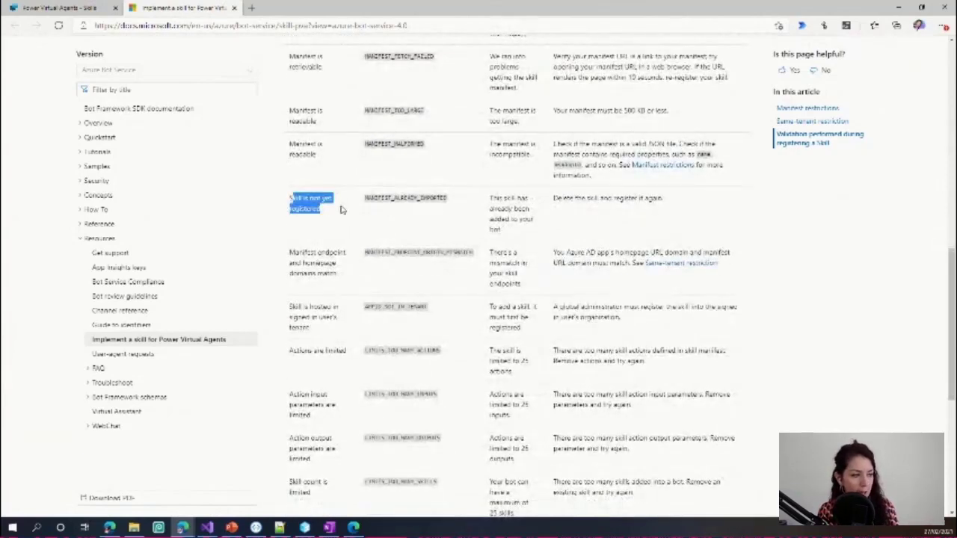
scroll(340, 210, down, 3)
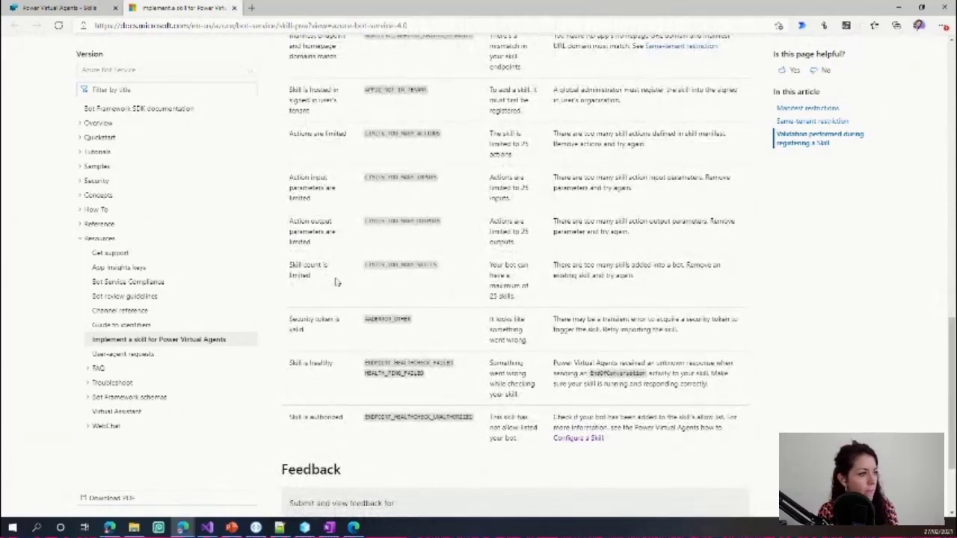
drag(319, 214, 282, 178)
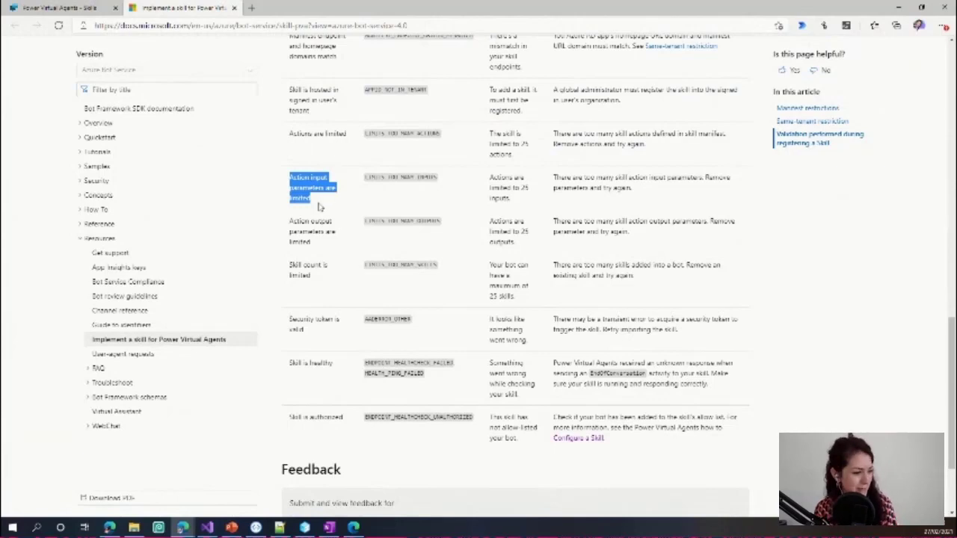
scroll(331, 360, up, 6)
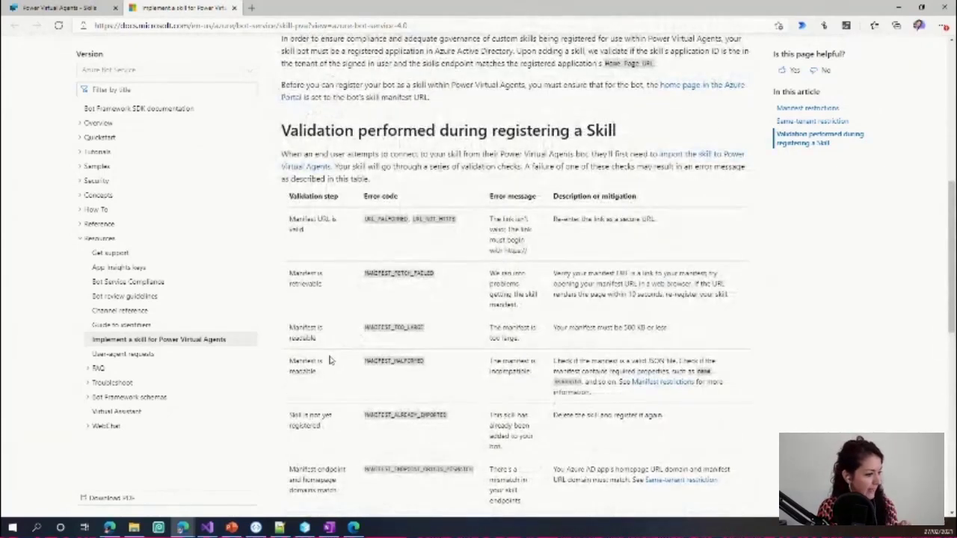
scroll(331, 364, down, 3)
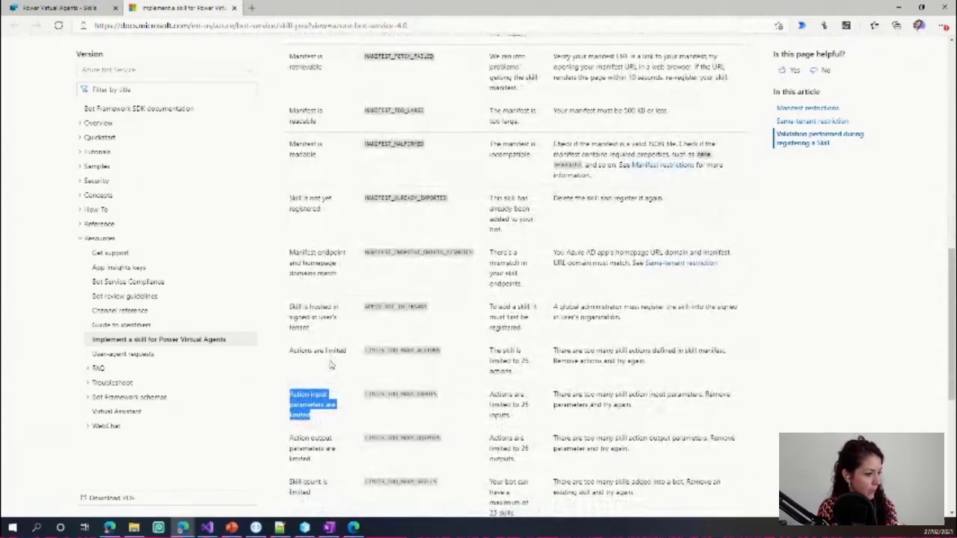
scroll(332, 364, down, 2)
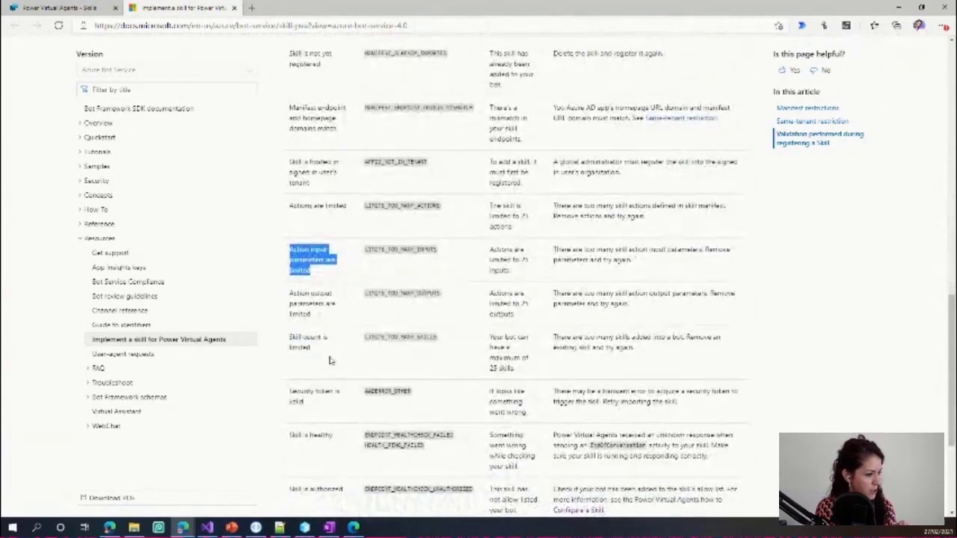
scroll(331, 361, down, 1)
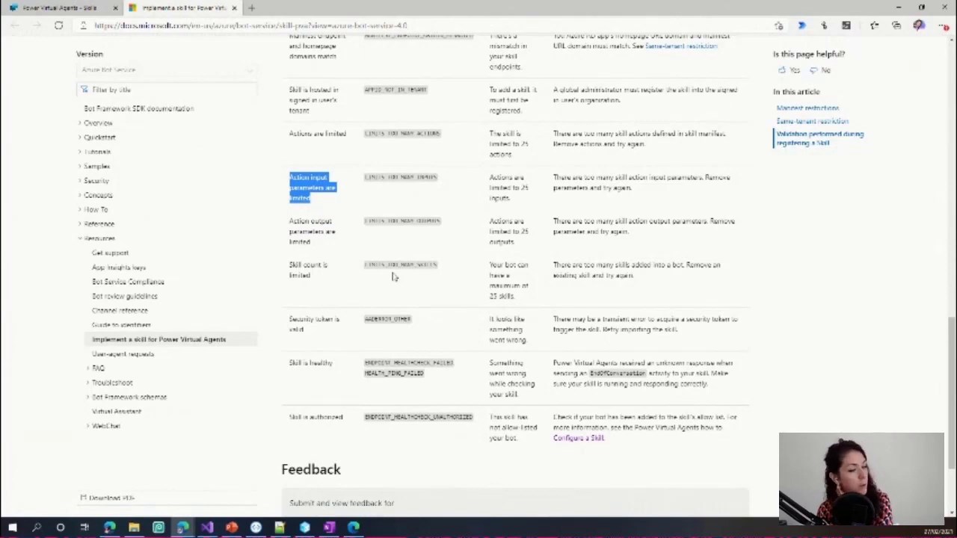
scroll(314, 283, up, 2)
scroll(314, 283, up, 1)
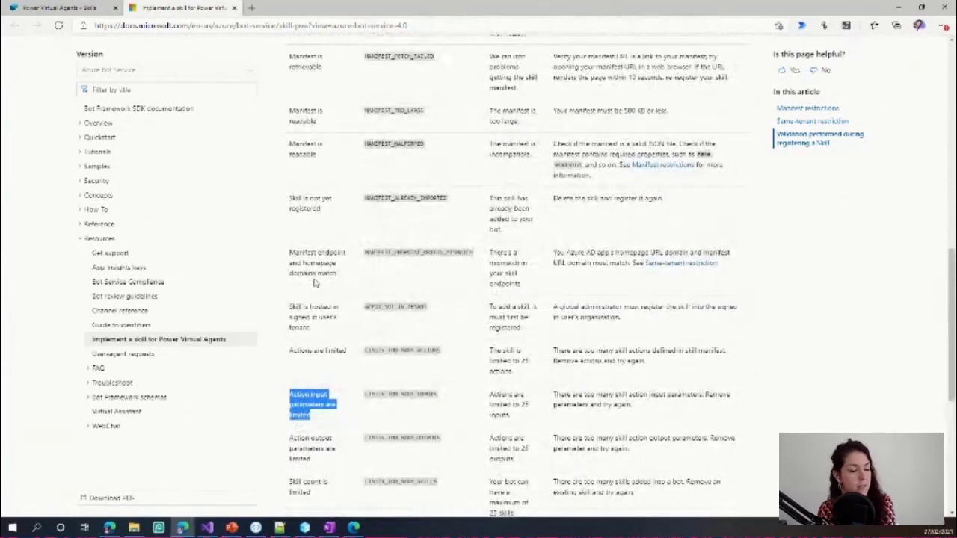
Step: Return to Power Virtual Agents, save the validated Show-adaptive-cards skill and close its details to get back to the skills list
click(64, 7)
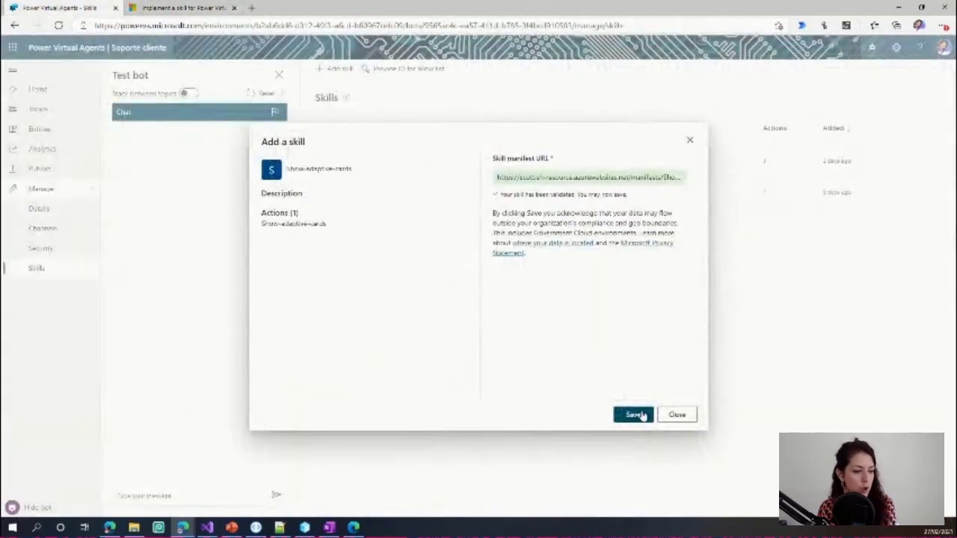
click(634, 415)
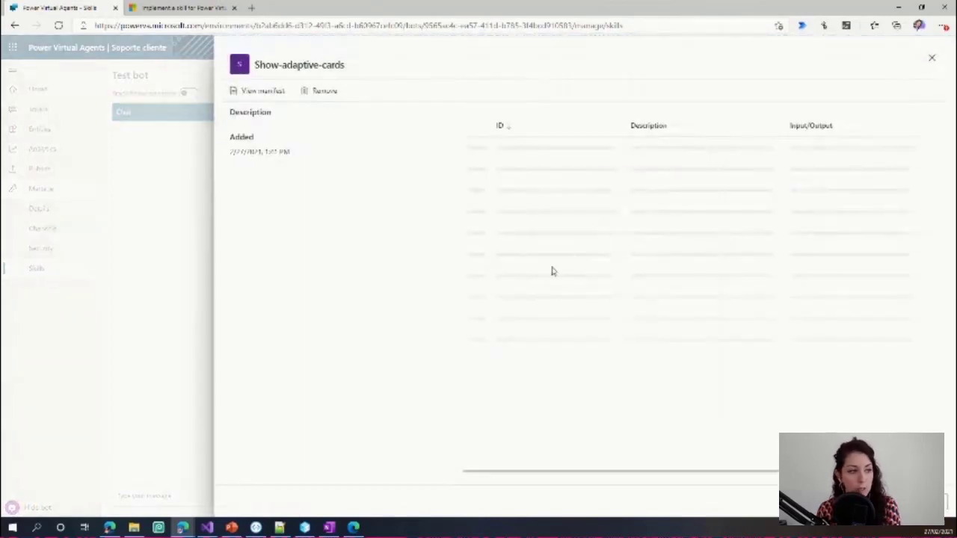
click(931, 58)
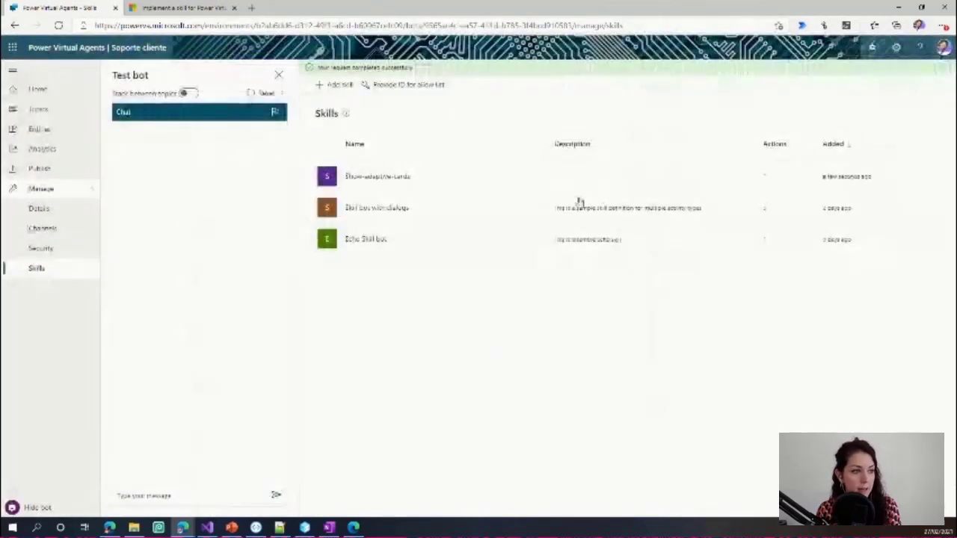
Step: Go to the bot's topics and open the ¿Qué tal? topic in the authoring canvas
click(39, 129)
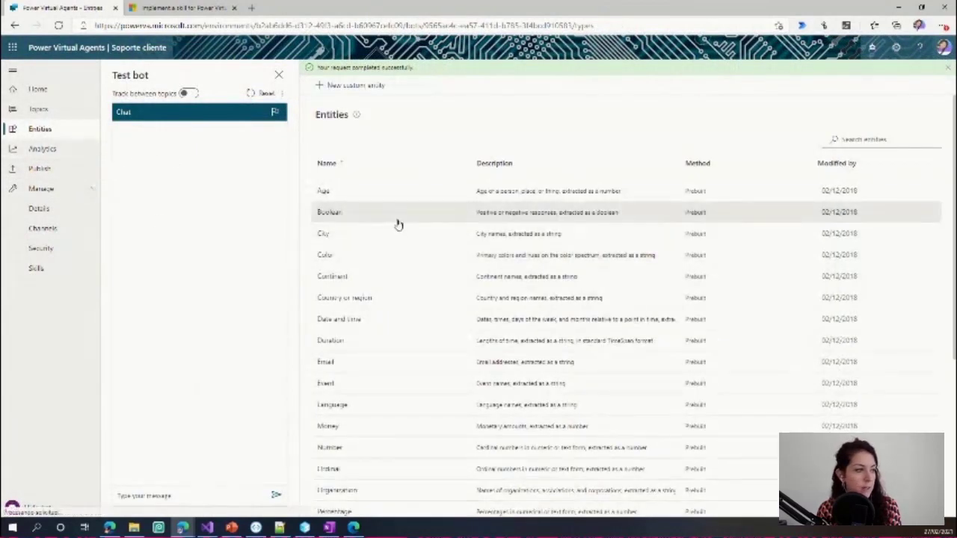
click(59, 112)
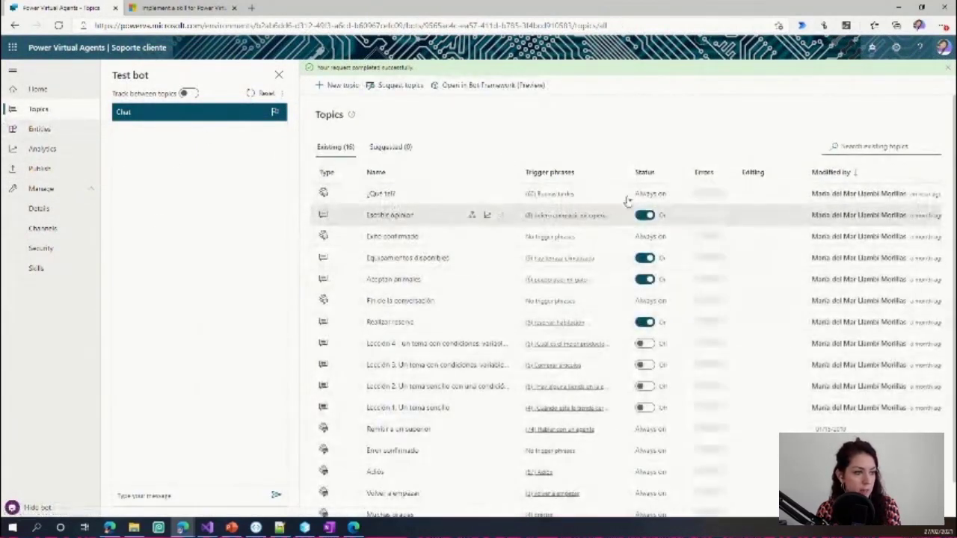
click(376, 194)
click(832, 159)
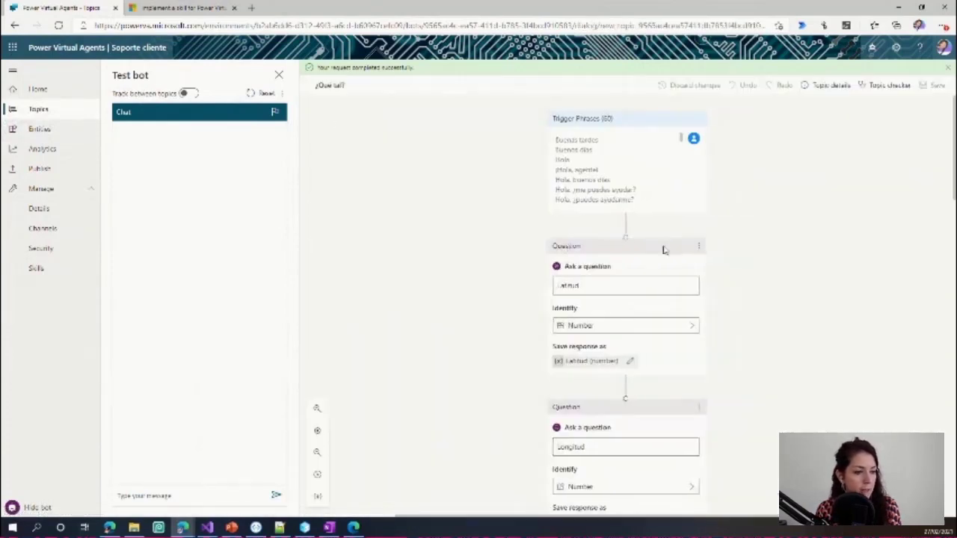
Step: Insert the skill action "To show multiple cards" directly after the trigger phrases of the topic and save it
click(625, 229)
click(619, 268)
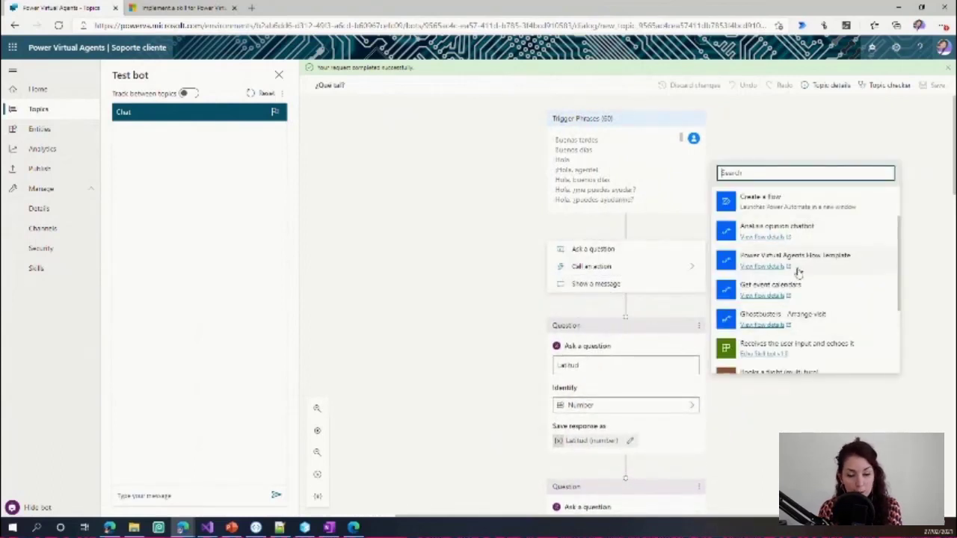
scroll(792, 314, down, 2)
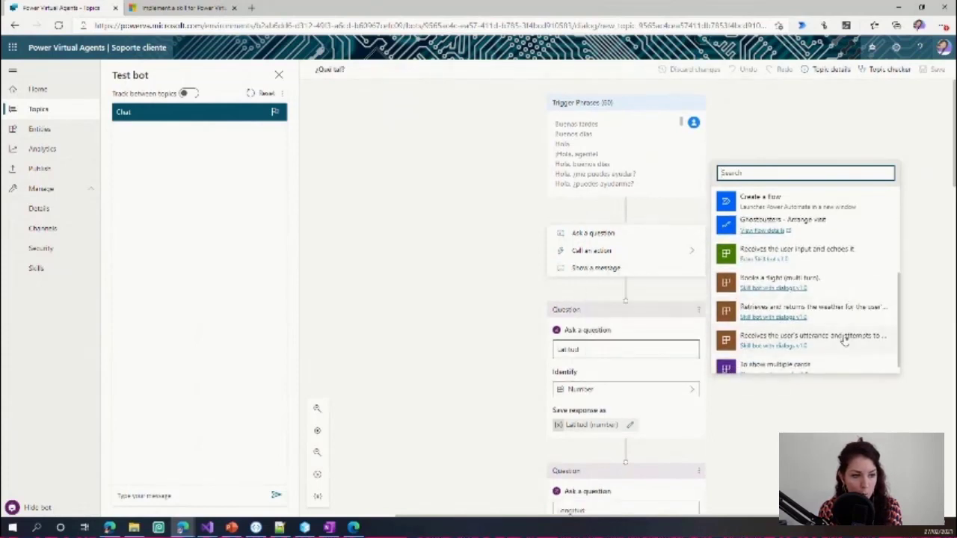
scroll(847, 299, up, 1)
scroll(852, 295, up, 2)
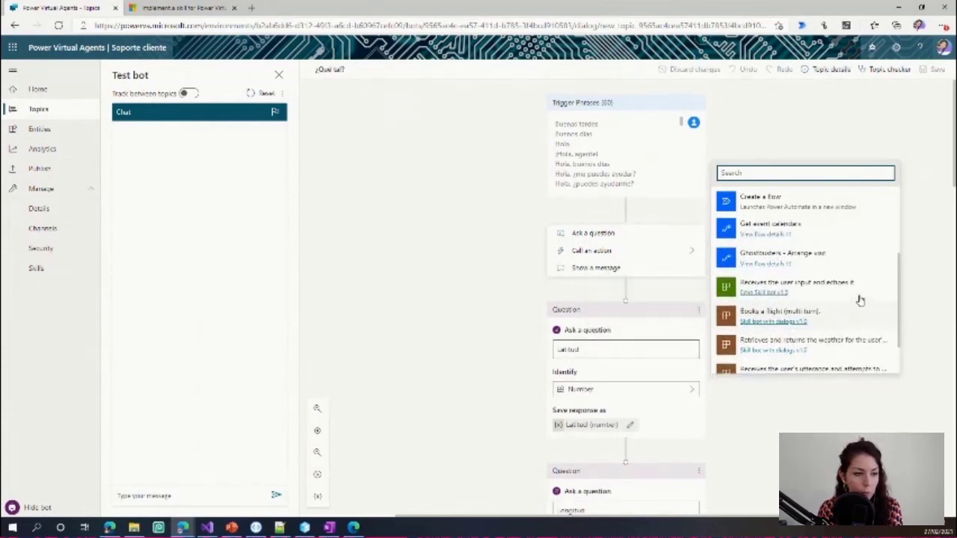
scroll(859, 299, down, 2)
scroll(859, 300, down, 1)
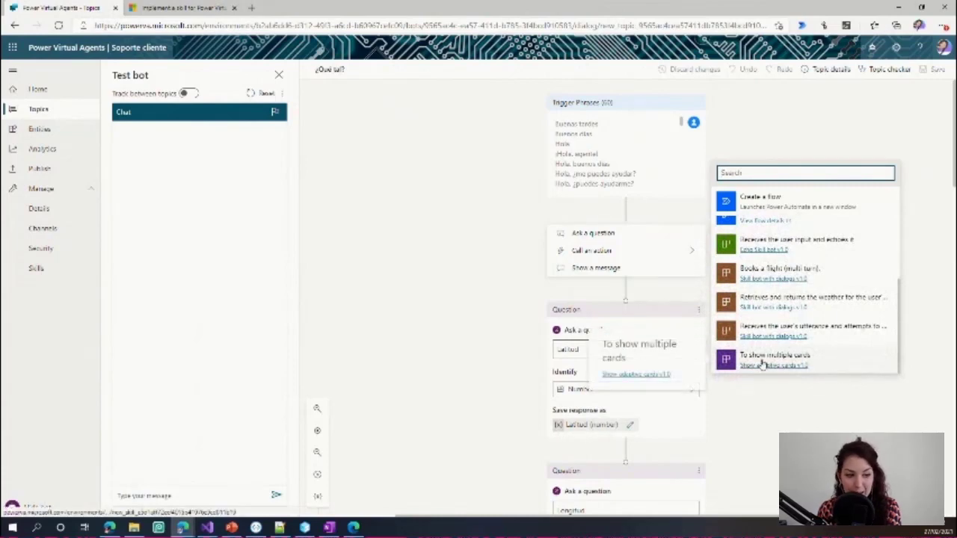
click(842, 367)
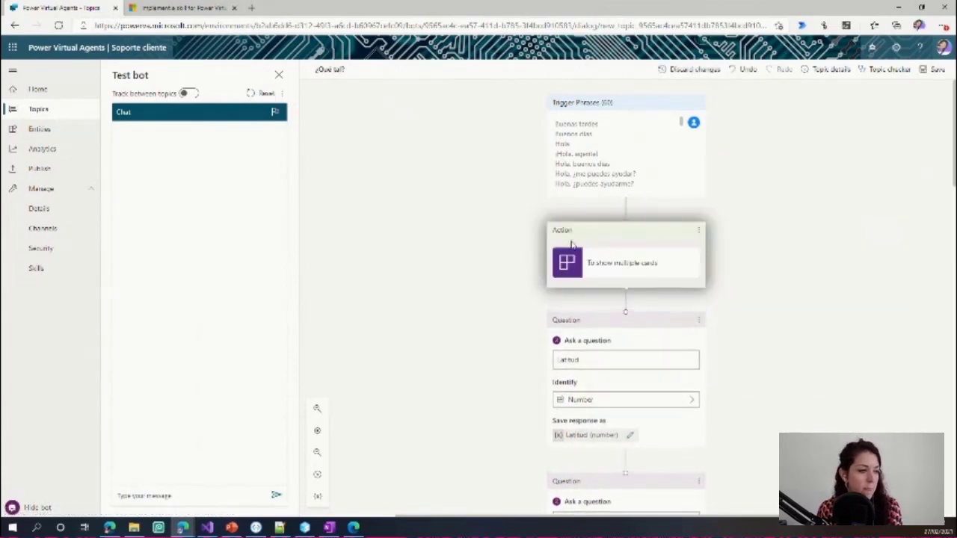
click(934, 69)
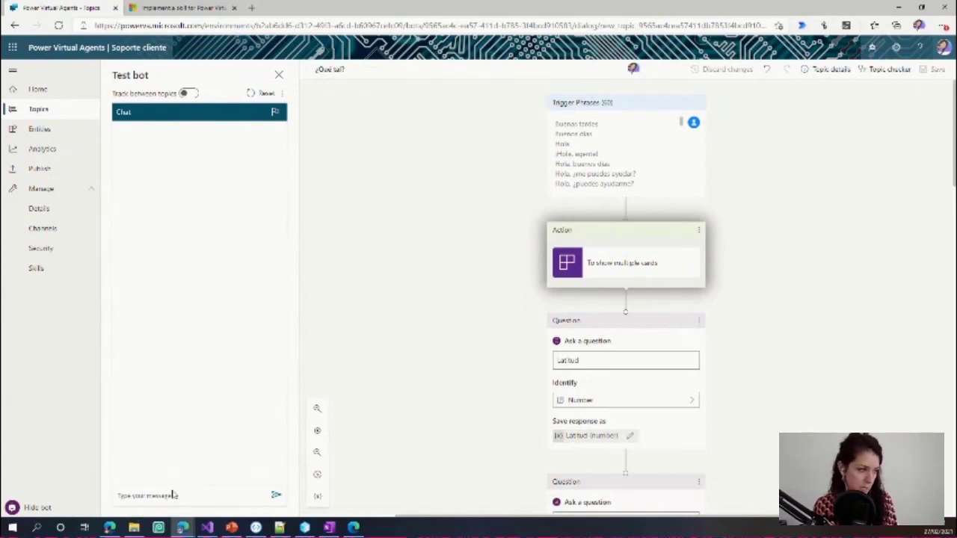
Step: Test the skill by sending hola and a follow-up message to the bot, choose card 6 (VideoCard) and review the conversation
text(hola)
key(Return)
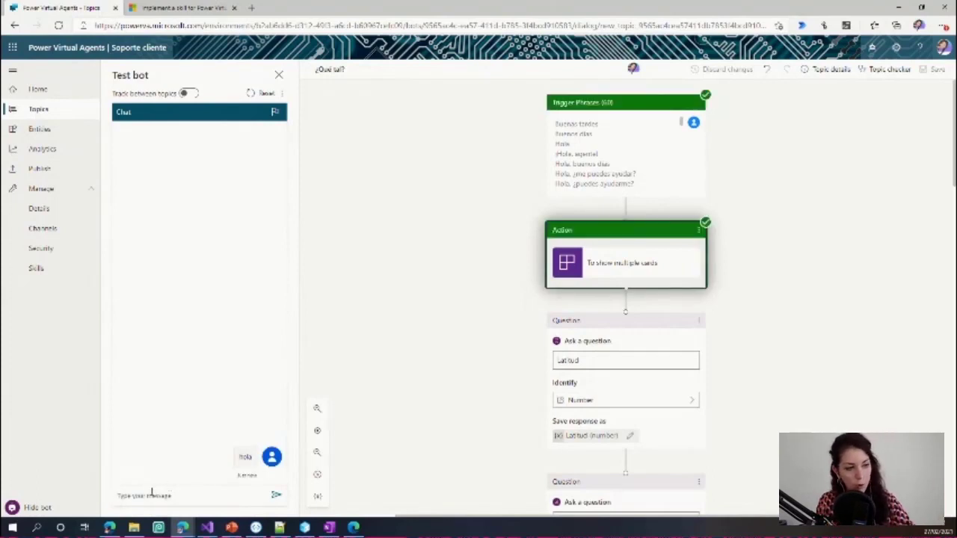
text(hola)
key(Return)
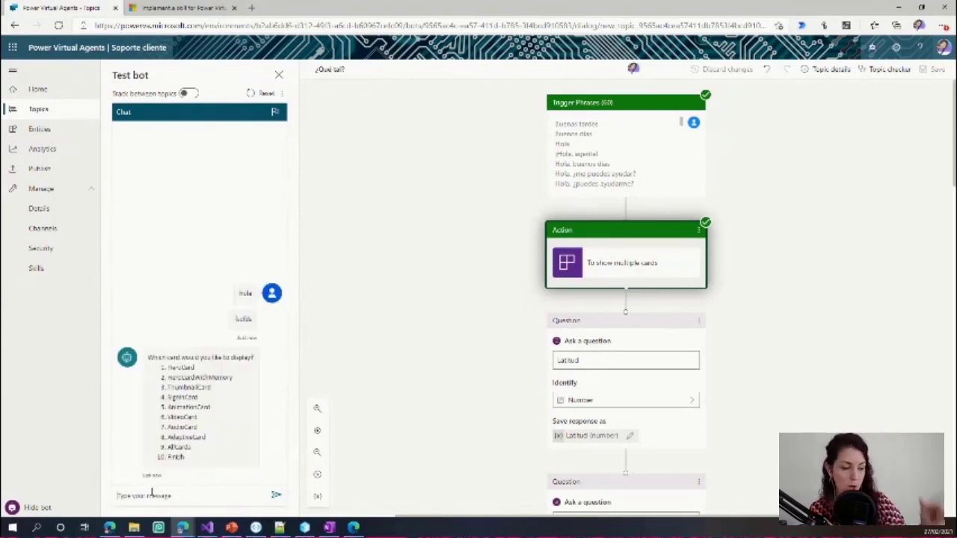
text(6)
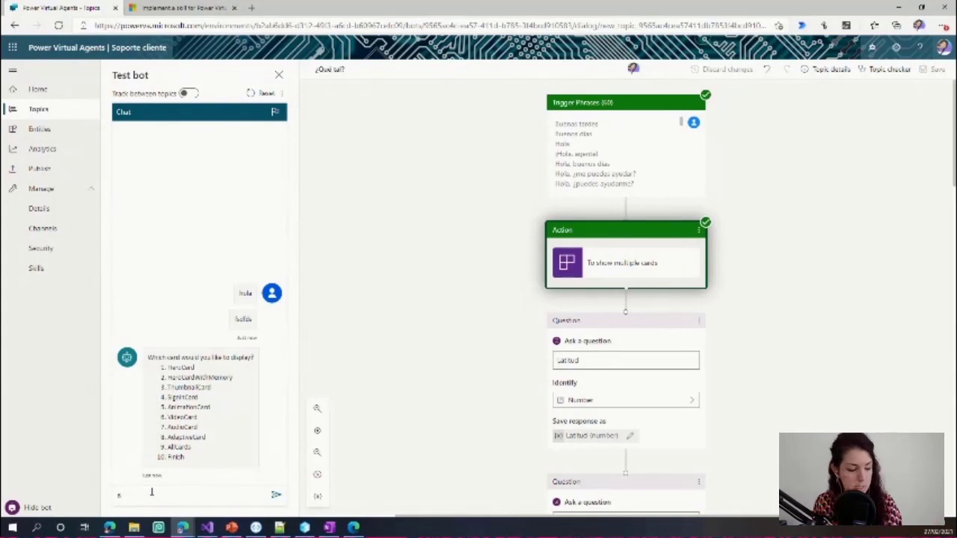
key(Return)
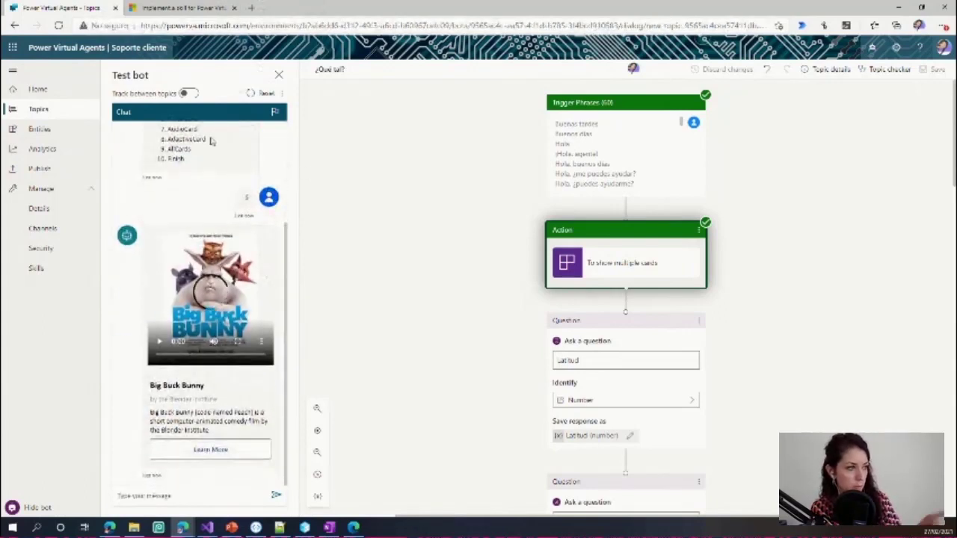
scroll(223, 311, up, 4)
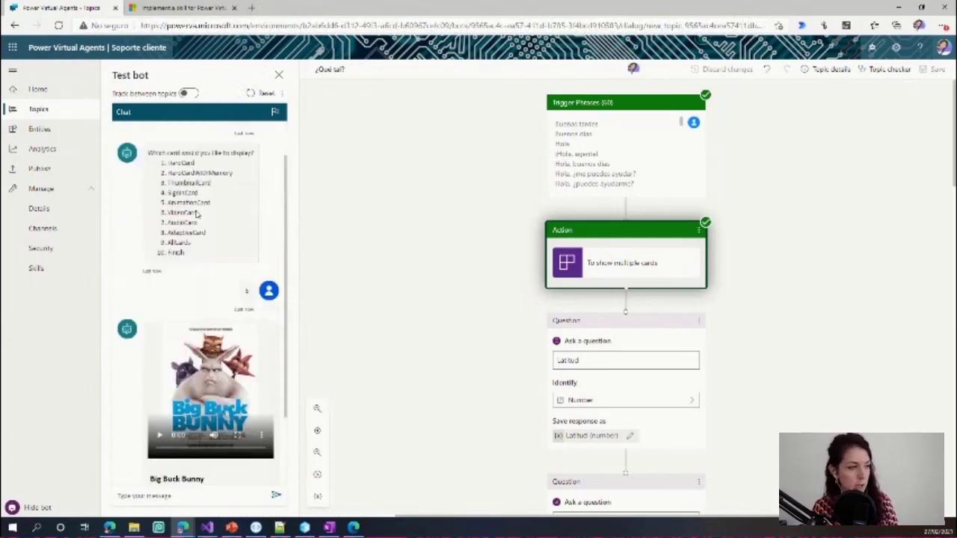
scroll(201, 334, down, 4)
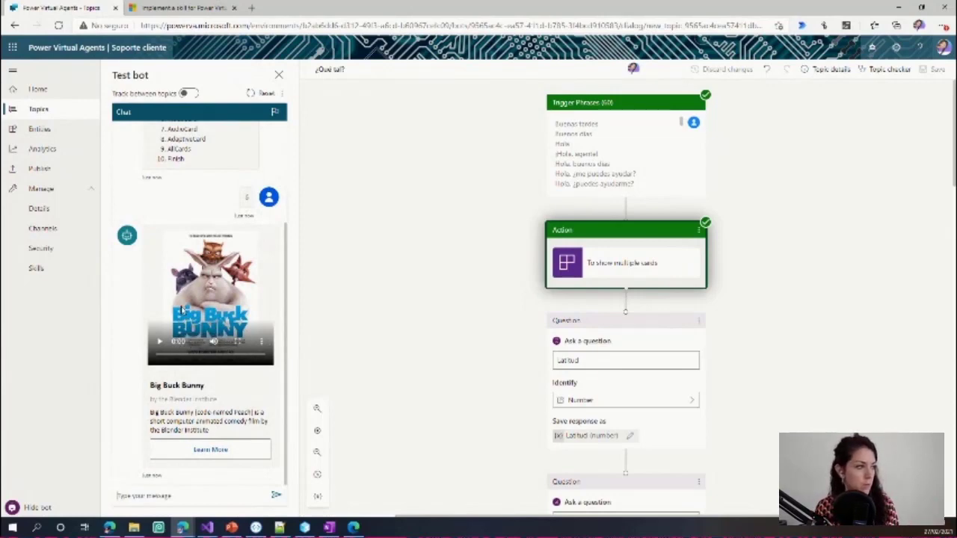
scroll(181, 310, up, 4)
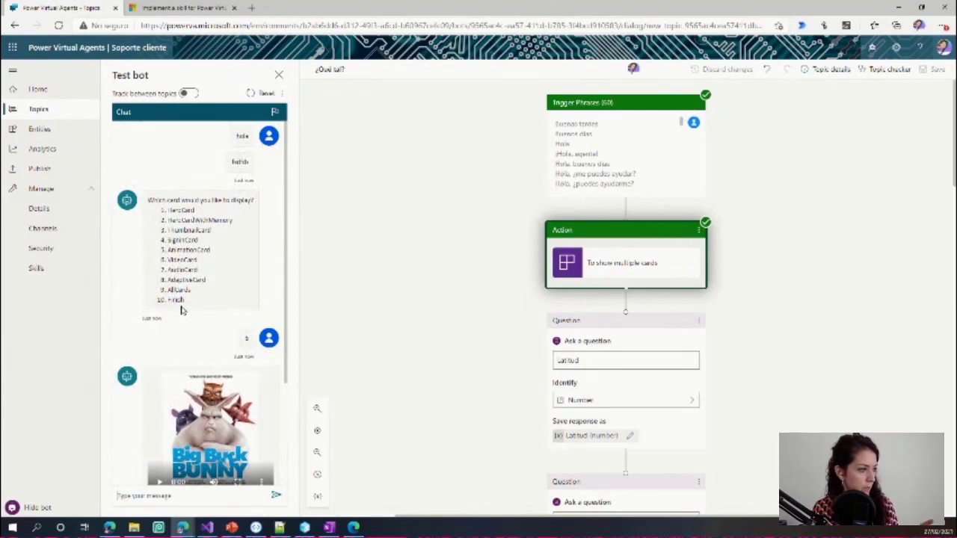
scroll(181, 310, down, 4)
Step: Send another message in the test chat to bring back the card menu and choose 5 (AnimationCard)
click(210, 494)
text(5)
key(Return)
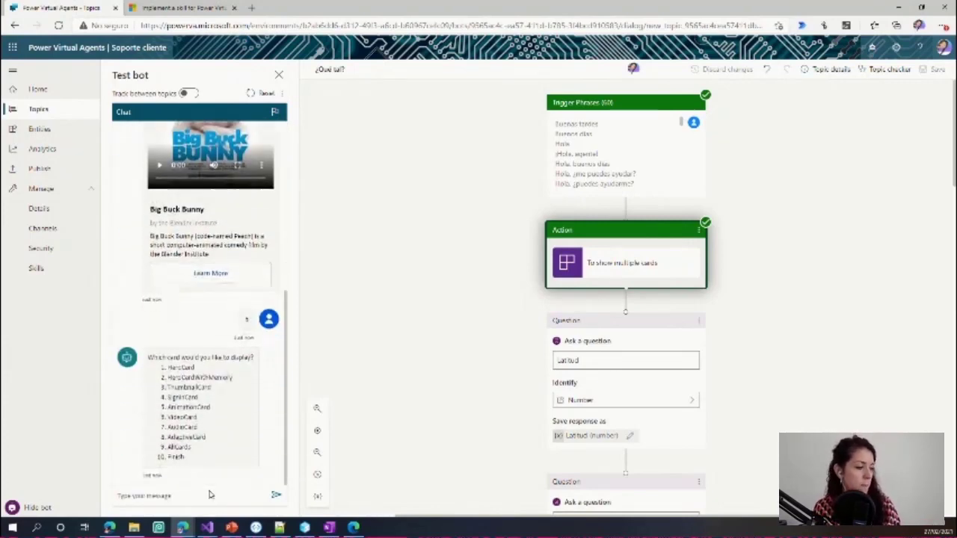
text(3)
key(Return)
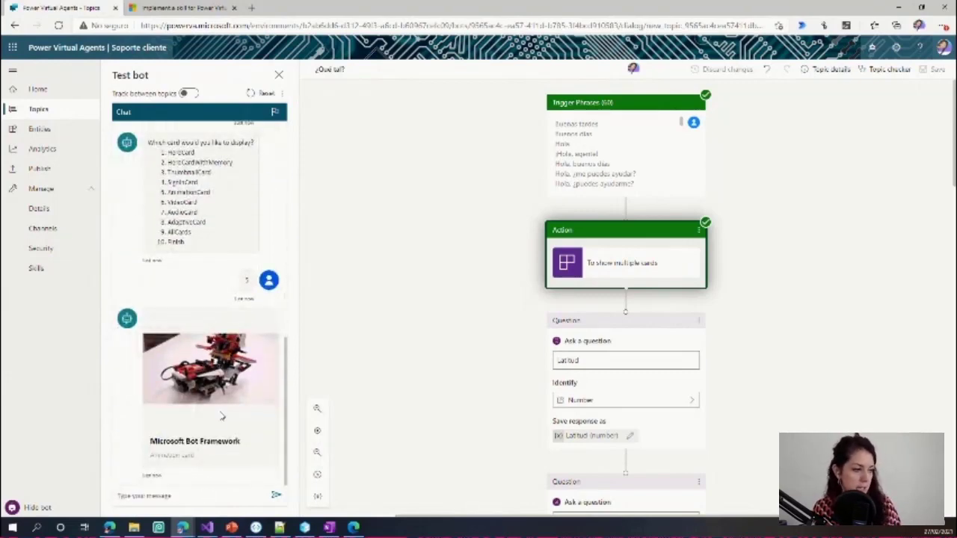
Step: Send a further message to get the card menu again and enter 10 to finish the skill
text(cool)
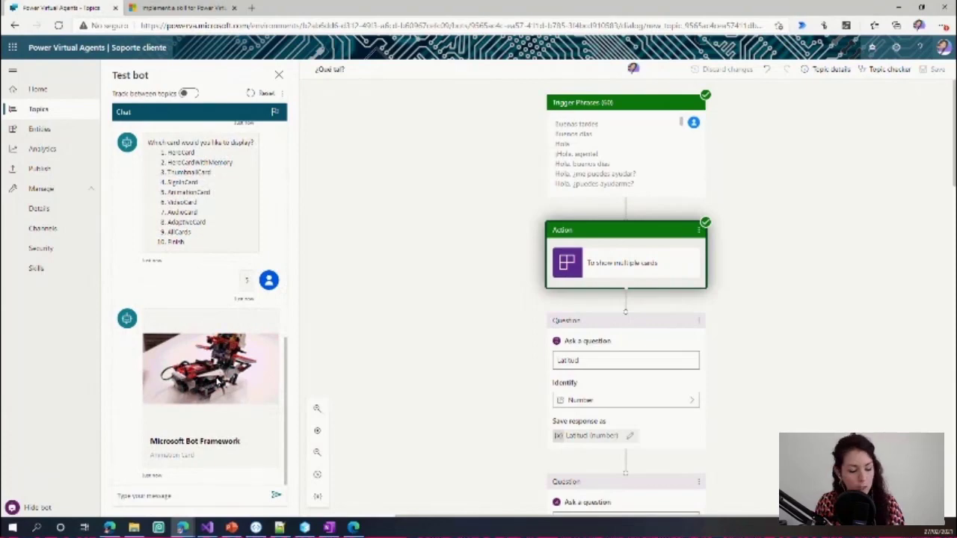
key(Return)
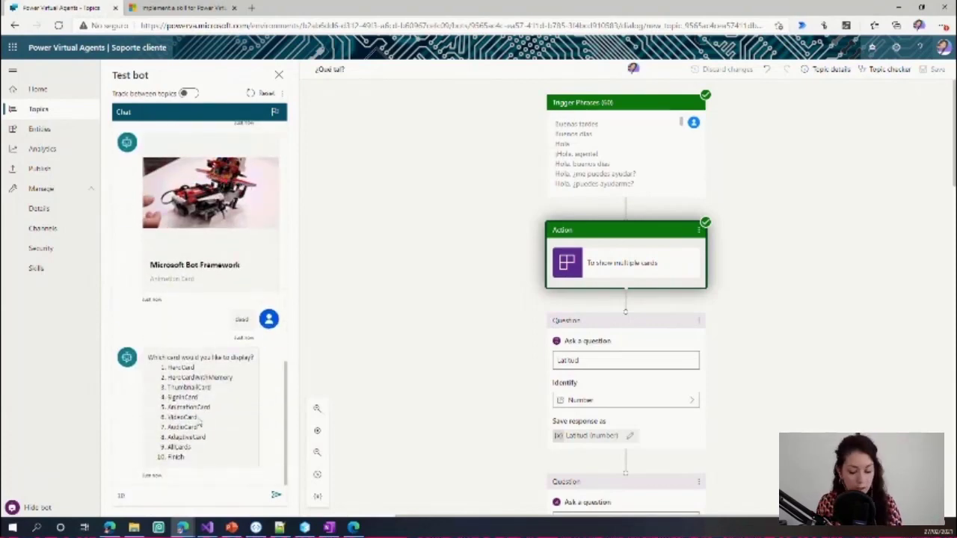
text(10)
key(Return)
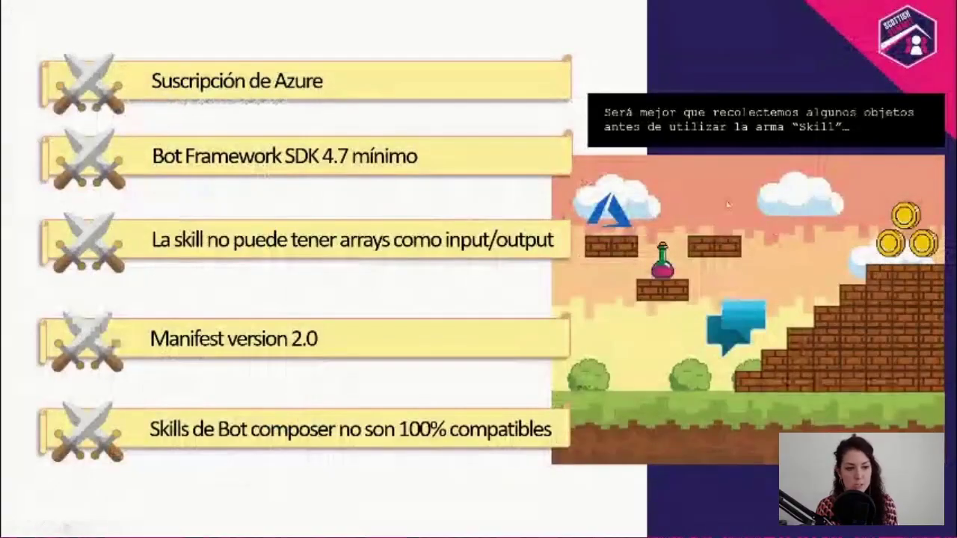
key(Right)
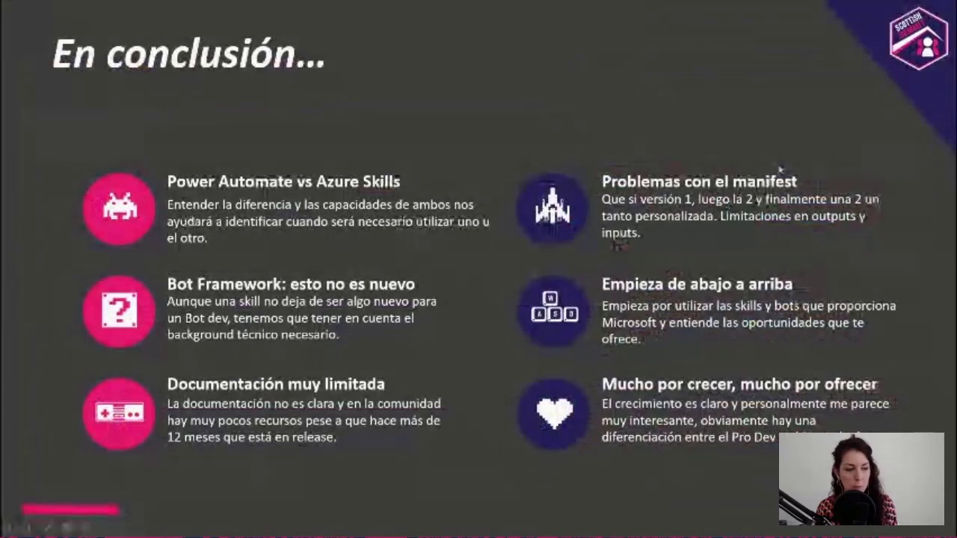